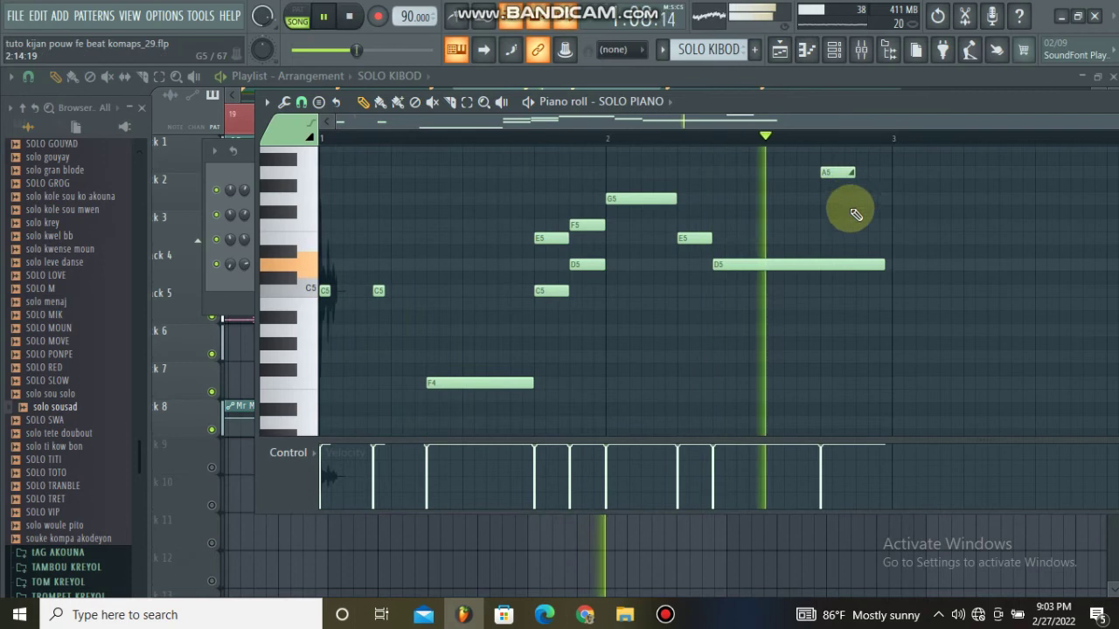
Shorten the A5 slide note and the long D5 note at the end of the second bar.
key(space)
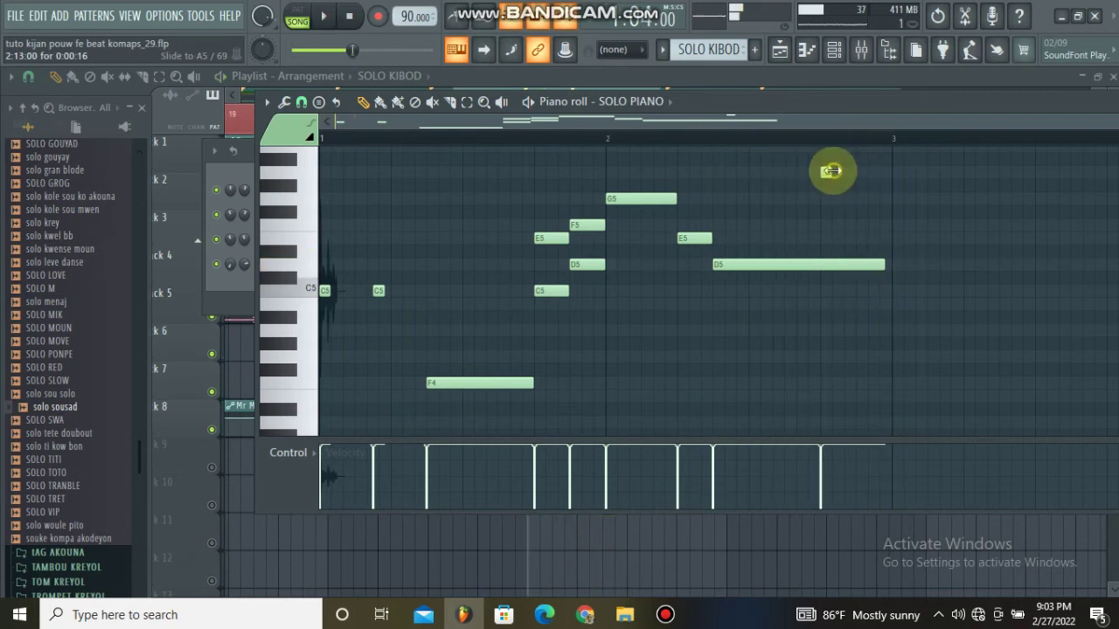
key(space)
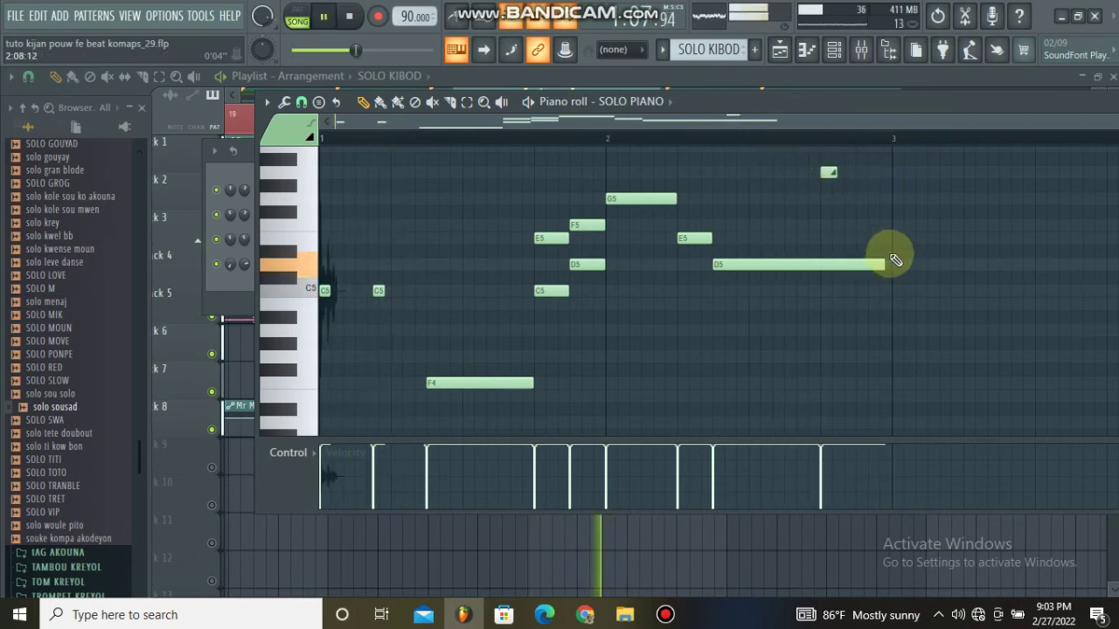
drag(848, 266, 849, 264)
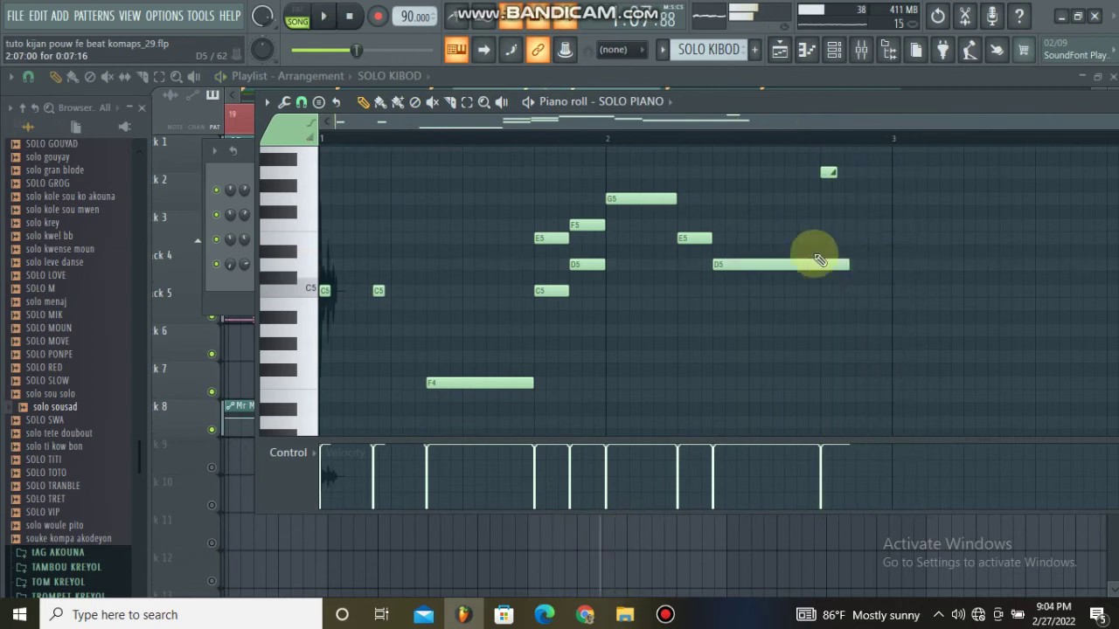
Select the notes in bars 1 and 2 and duplicate them into bars 3 and 4.
ctrl+scroll(751, 142, down, 1)
key(space)
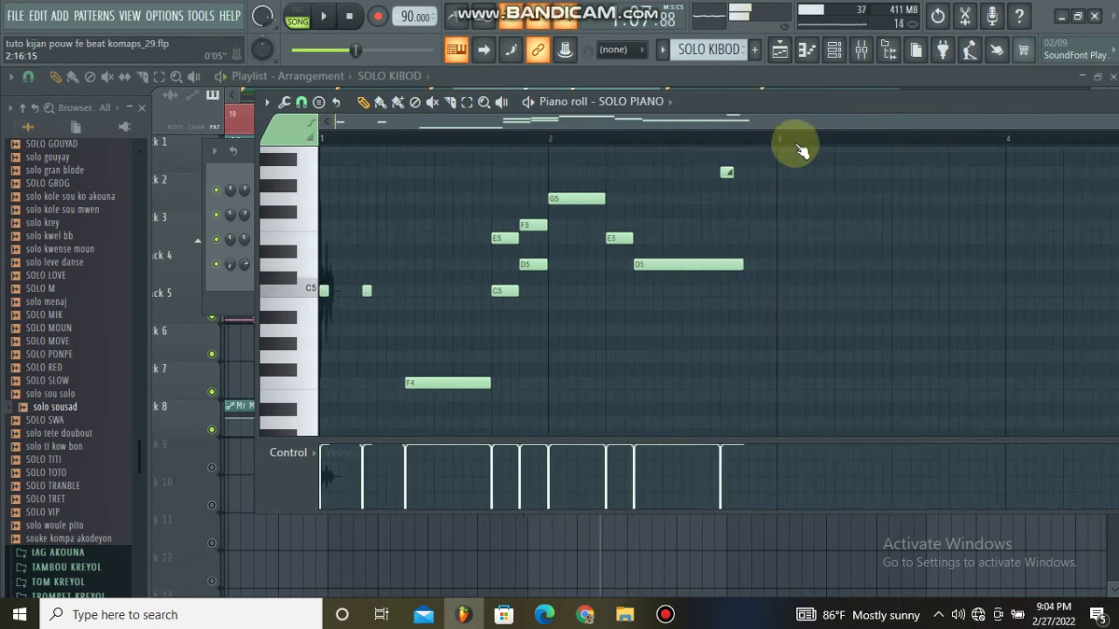
drag(774, 144, 320, 140)
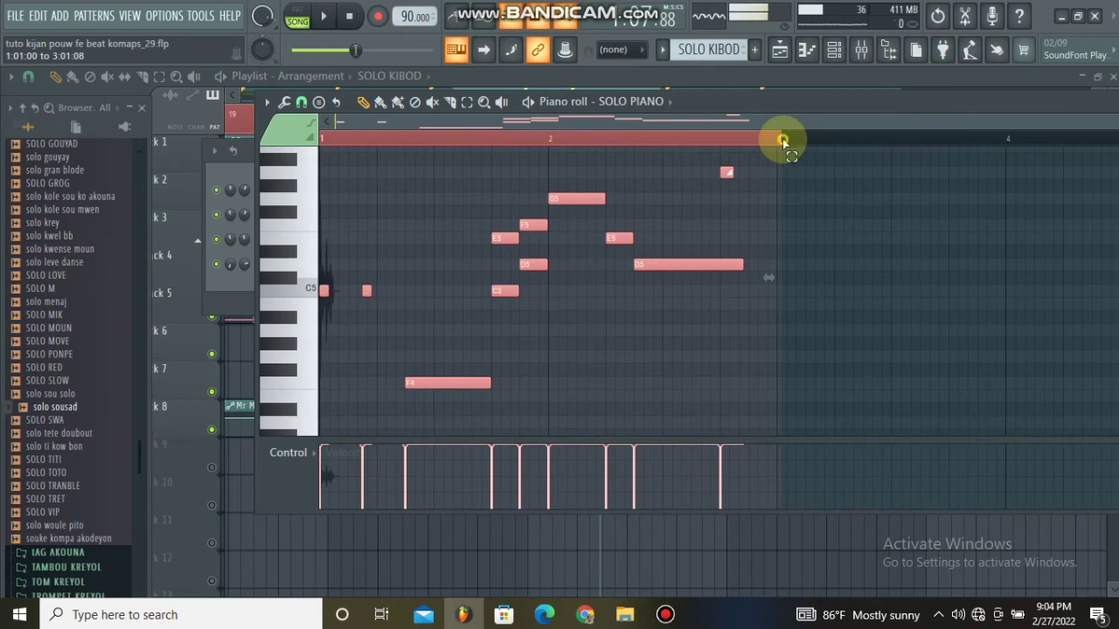
key(ctrl+b)
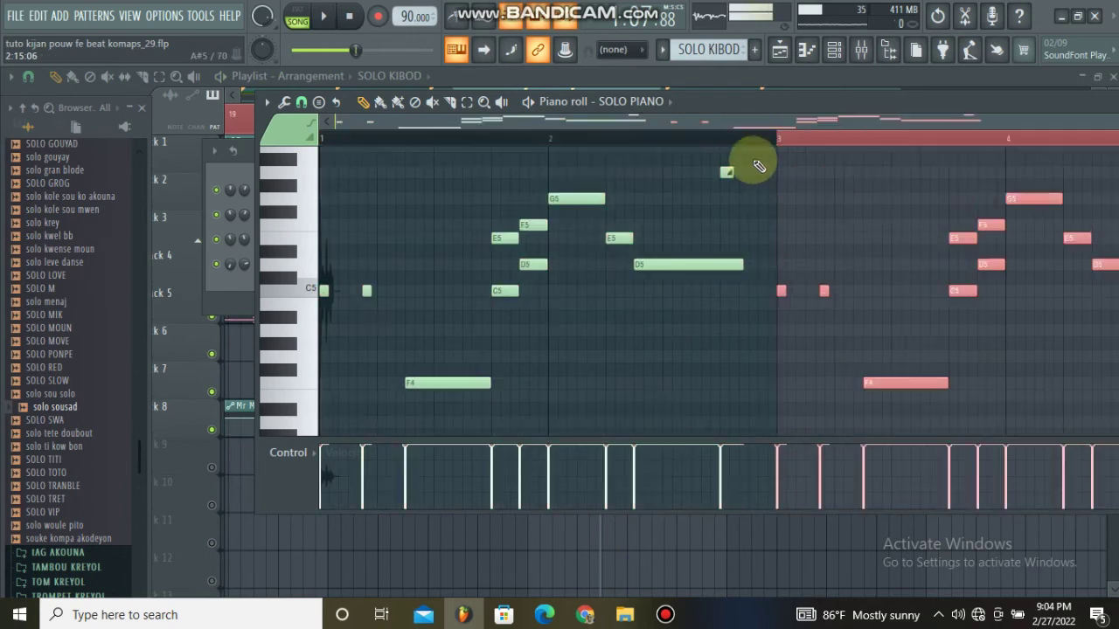
ctrl+scroll(774, 138, down, 1)
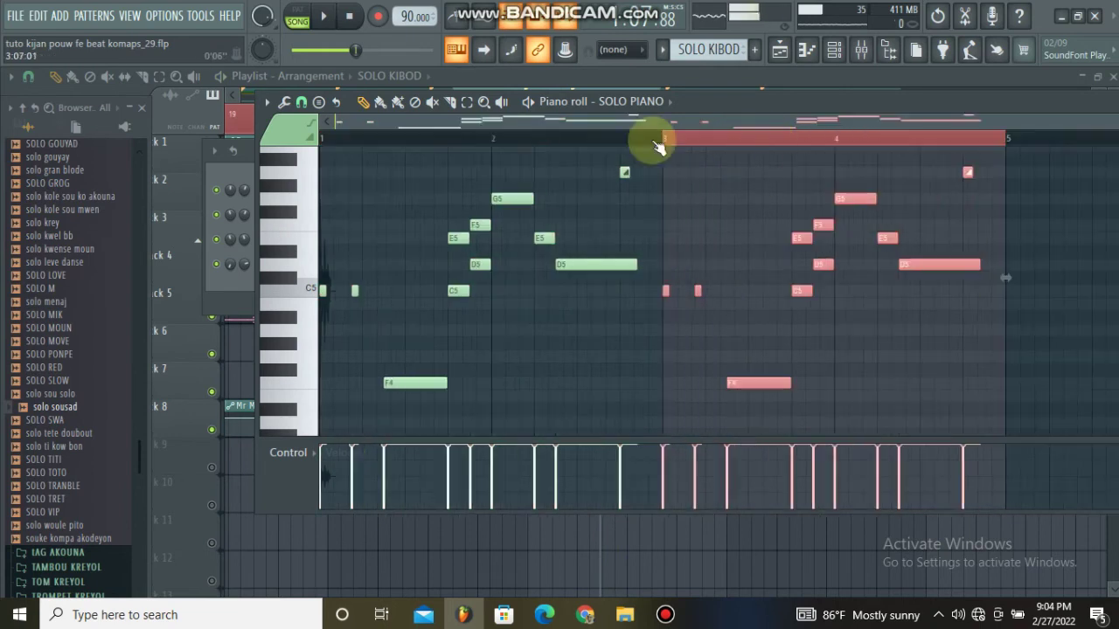
click(385, 142)
Close the piano roll and bring the playlist arrangement back into view.
click(1112, 76)
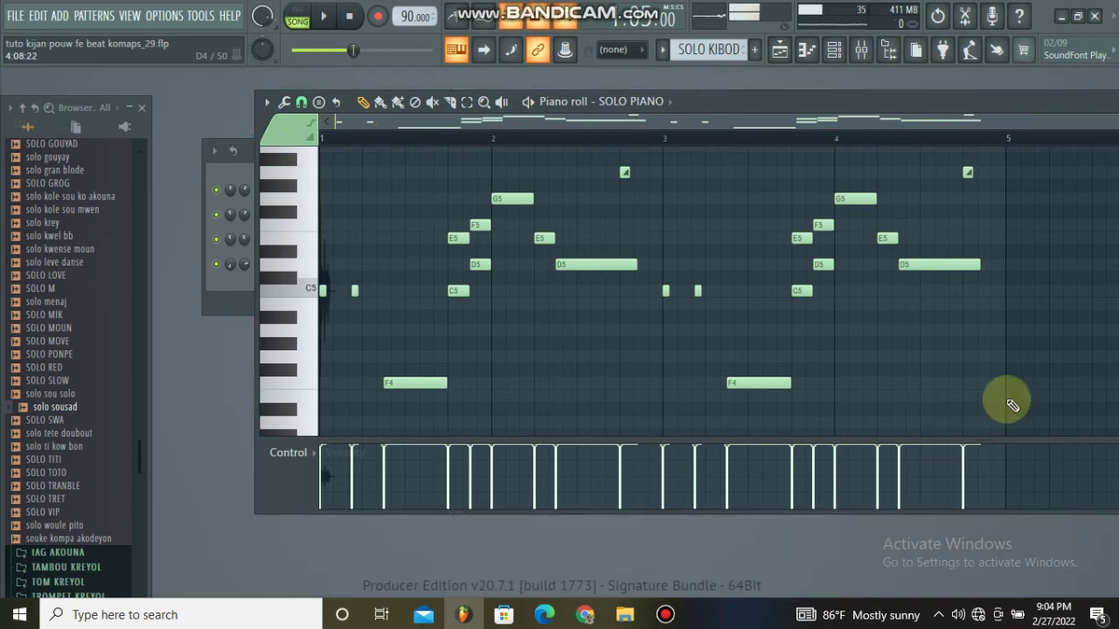
double_click(744, 102)
double_click(275, 111)
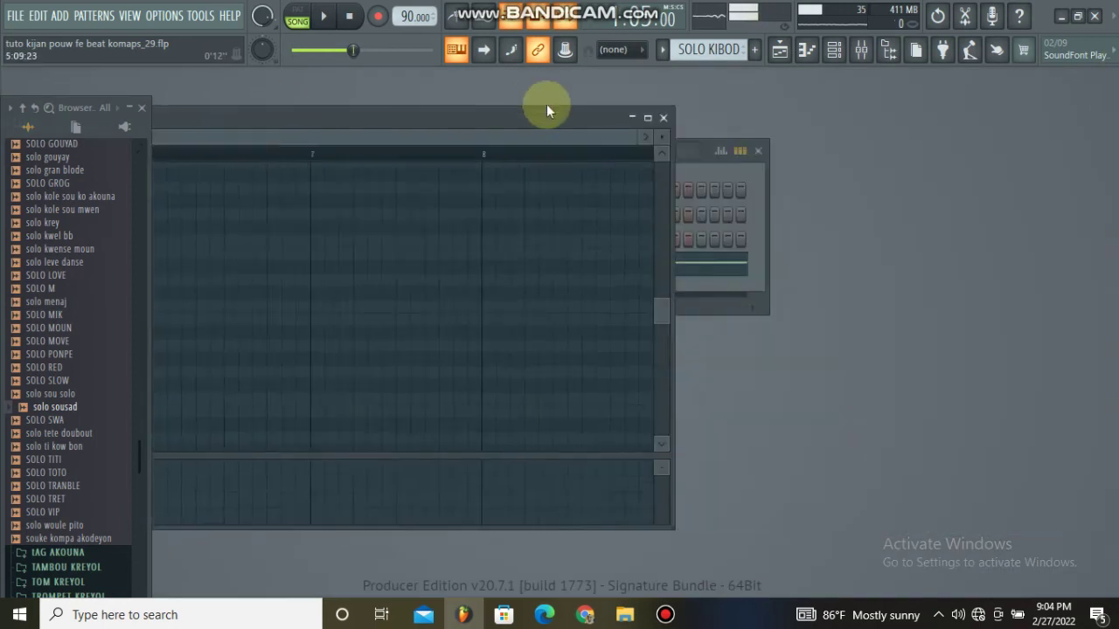
click(664, 117)
click(779, 52)
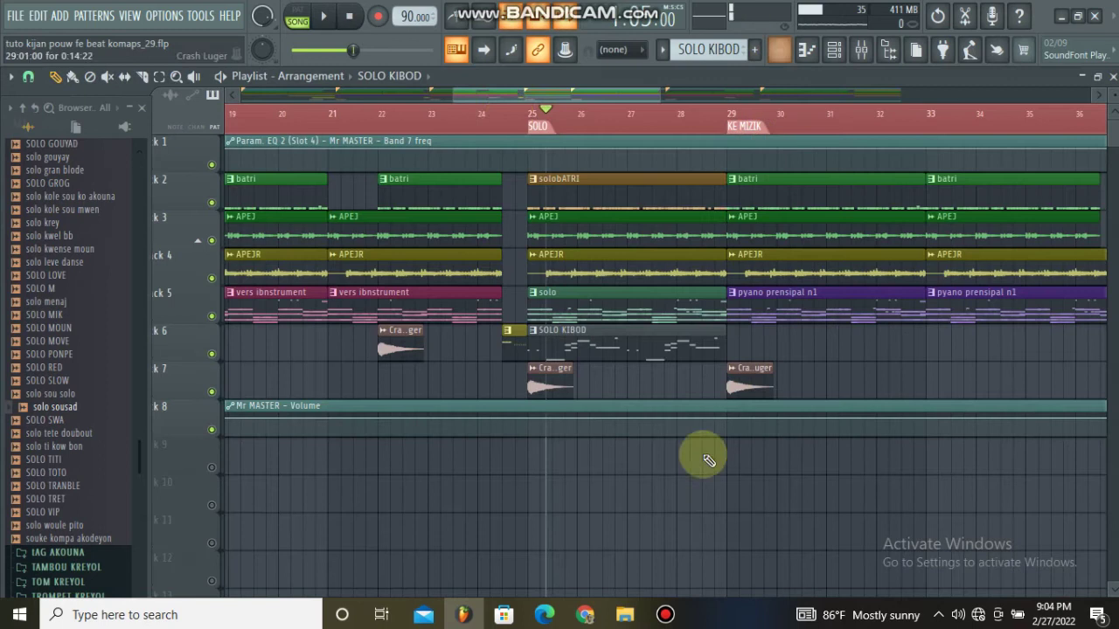
Play the arrangement from bar 24 to listen to the solo section.
click(480, 115)
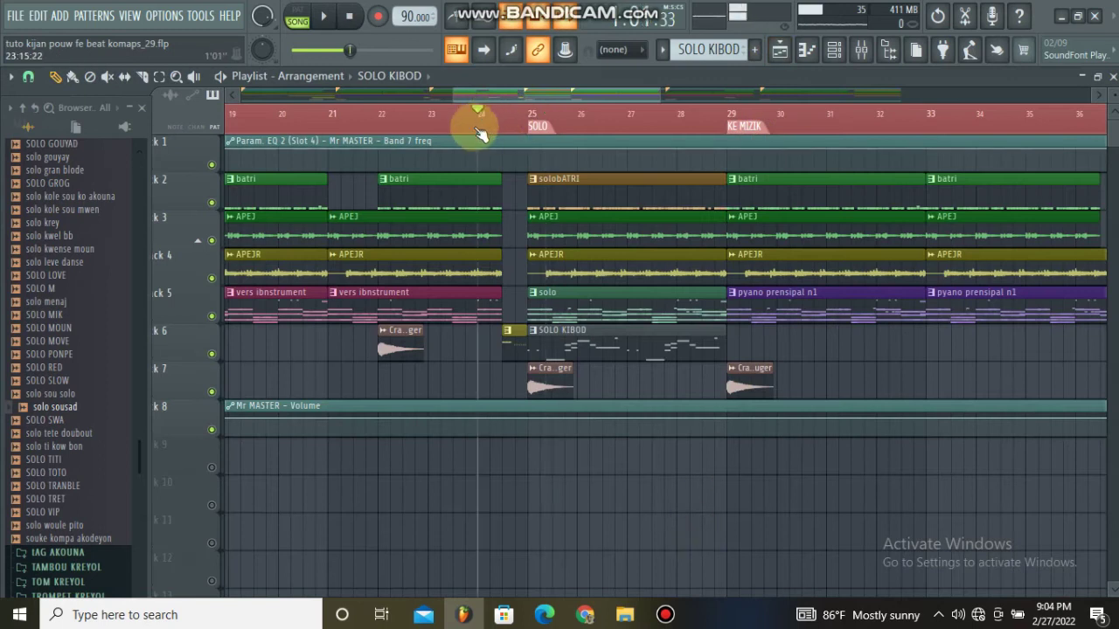
key(space)
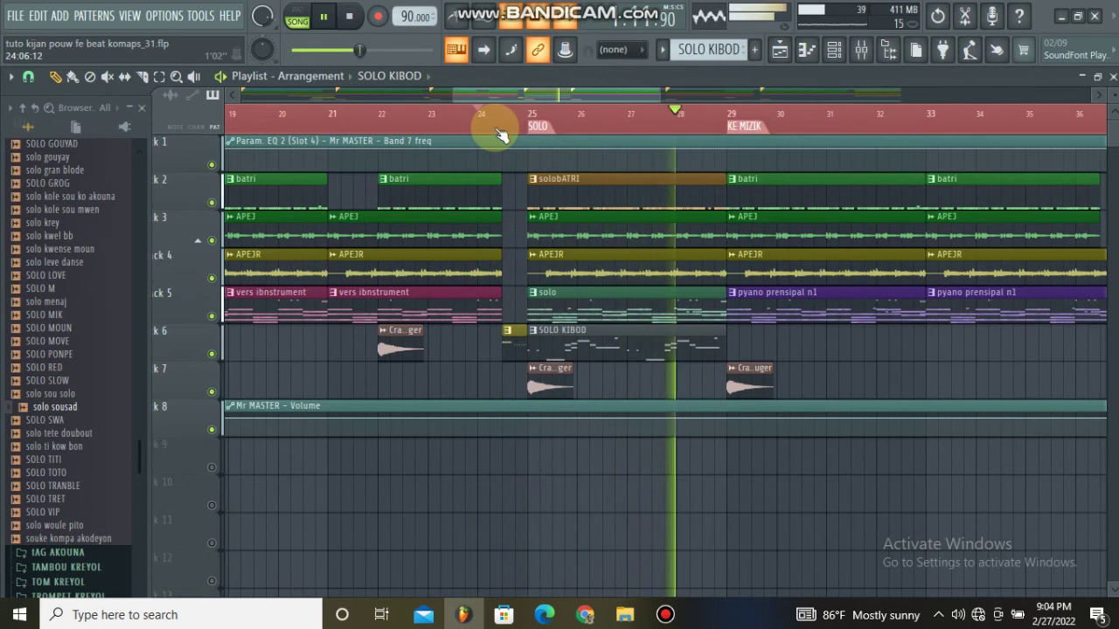
key(space)
Open the SOLO KIBOD clip in a maximized piano roll and hide the browser.
click(533, 376)
double_click(577, 358)
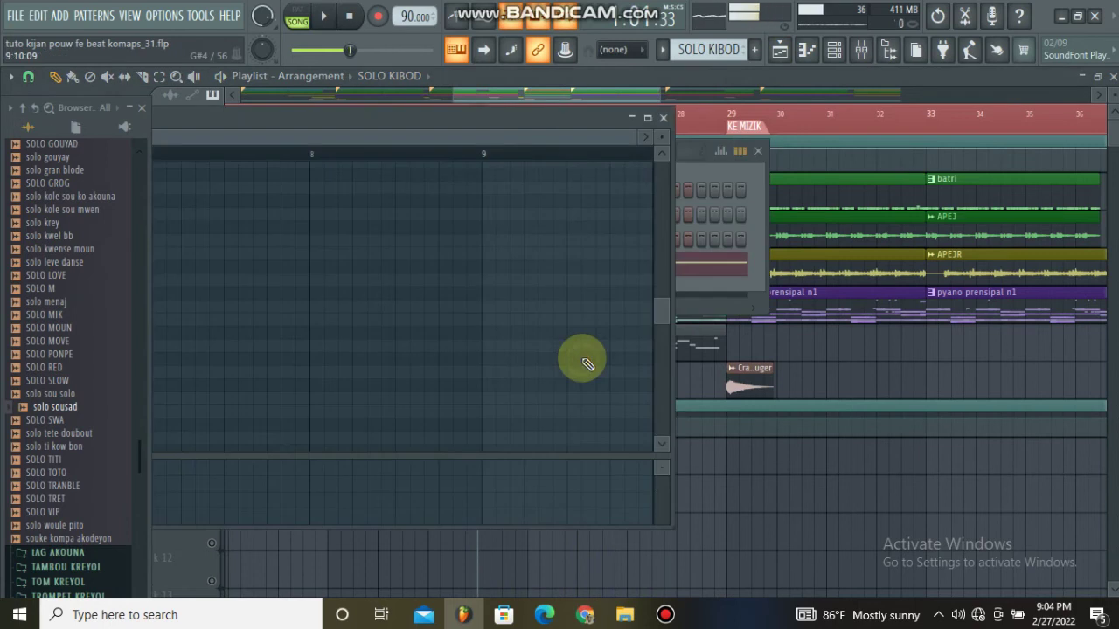
click(648, 120)
scroll(637, 126, left, 2)
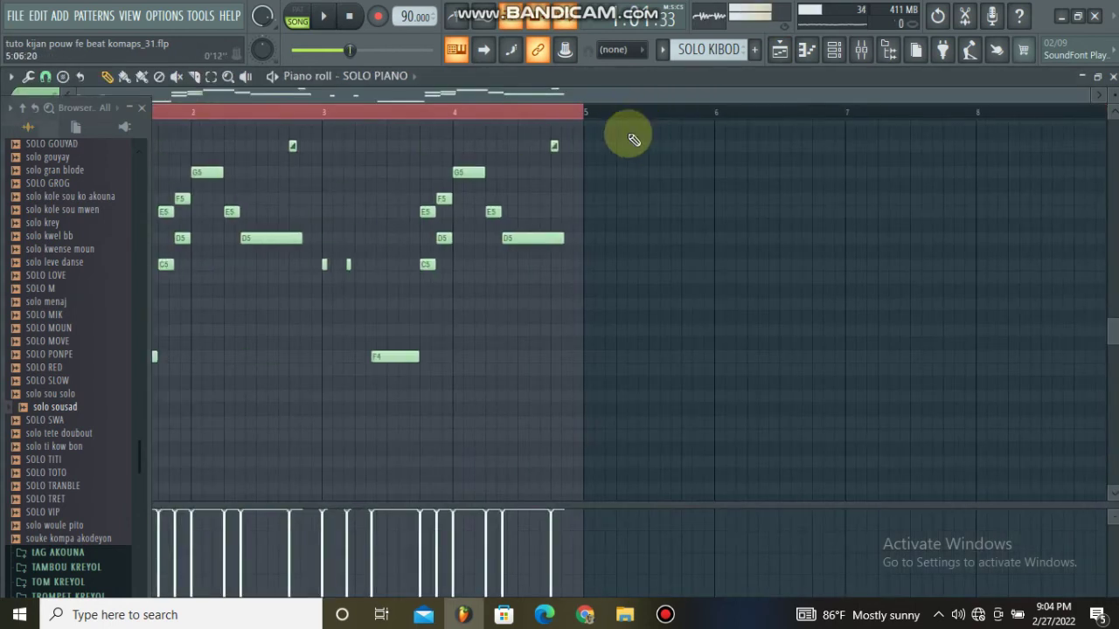
click(143, 109)
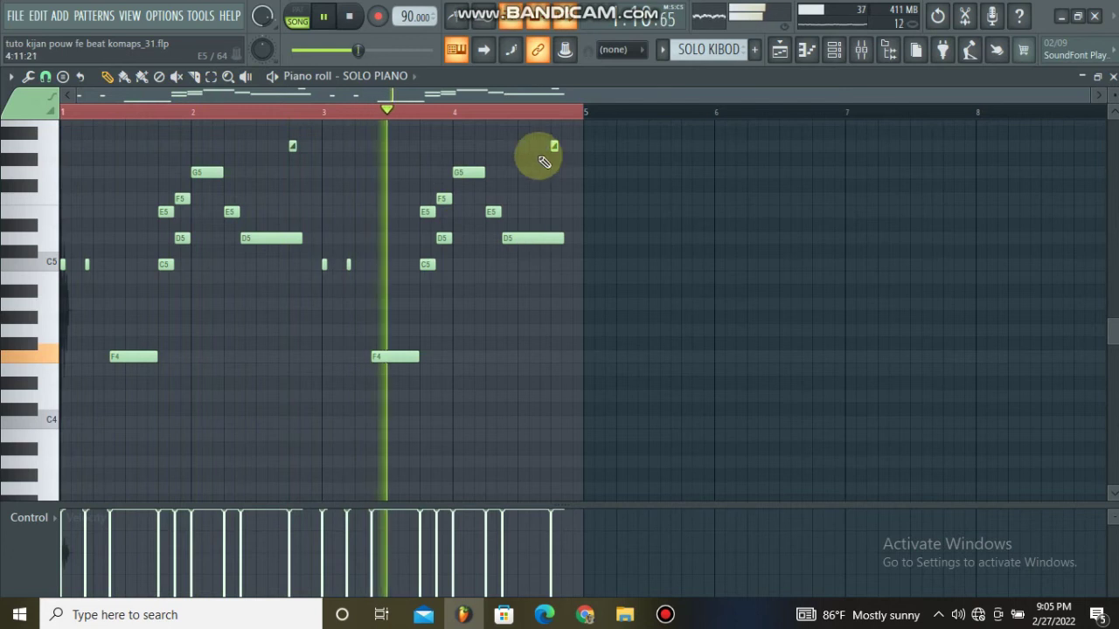
Add a C5 note at the start of bar 4 and delete that bar's E5 and long D5 notes.
key(space)
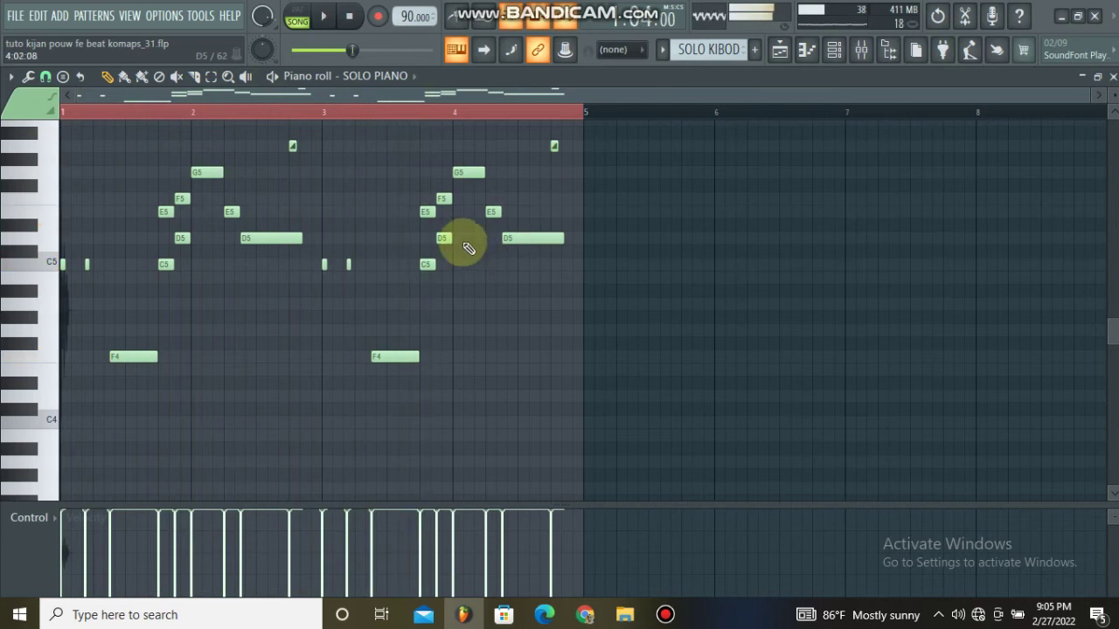
drag(455, 242, 450, 268)
click(411, 112)
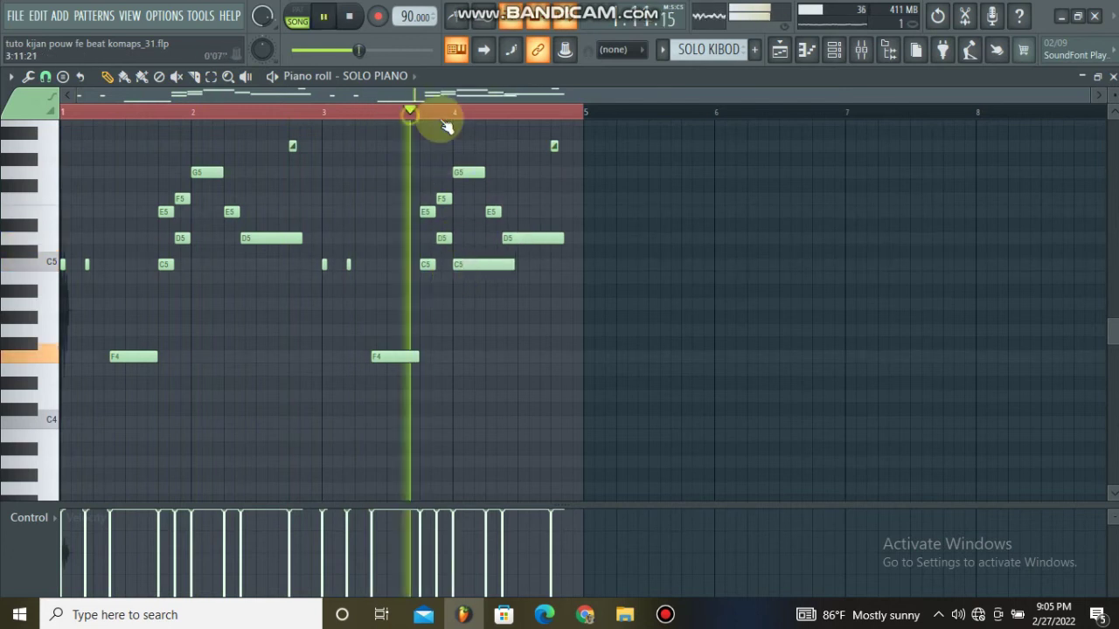
right_click(535, 238)
right_click(492, 211)
key(space)
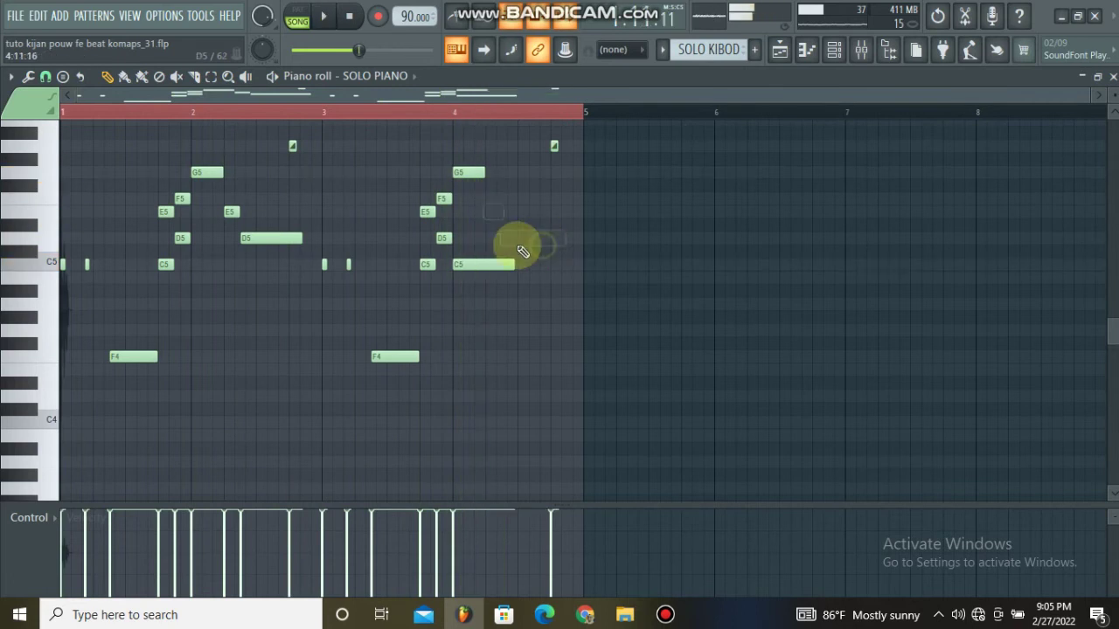
Add stacked G4 and B4 notes after the G5 in bar 4 and shorten the C5 before them.
drag(484, 296, 483, 335)
key(space)
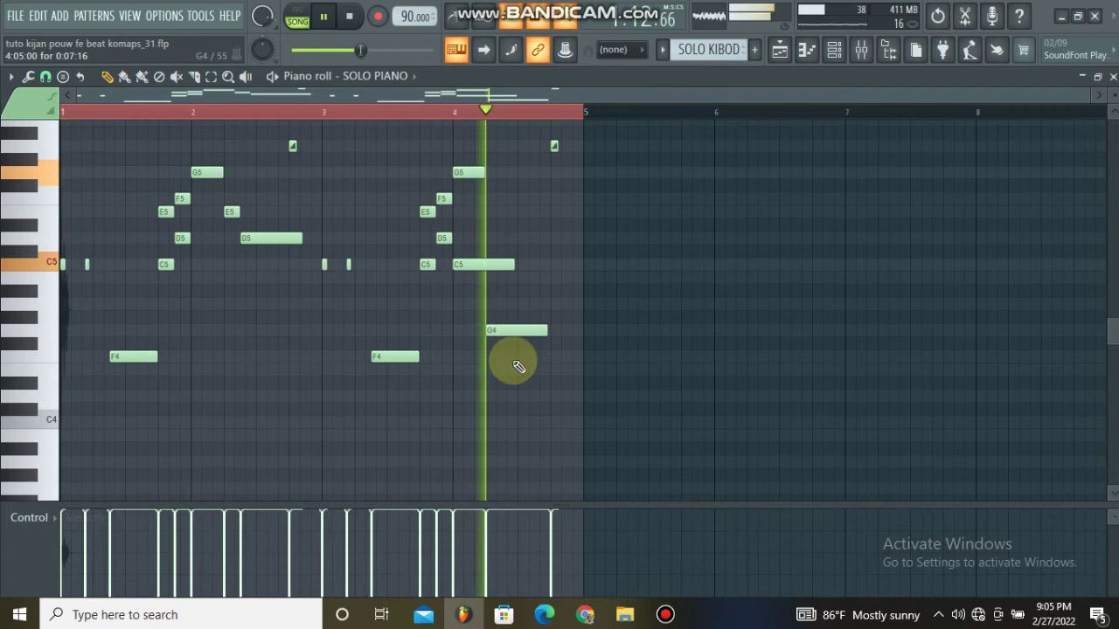
key(space)
drag(488, 301, 502, 274)
key(space)
key(space)
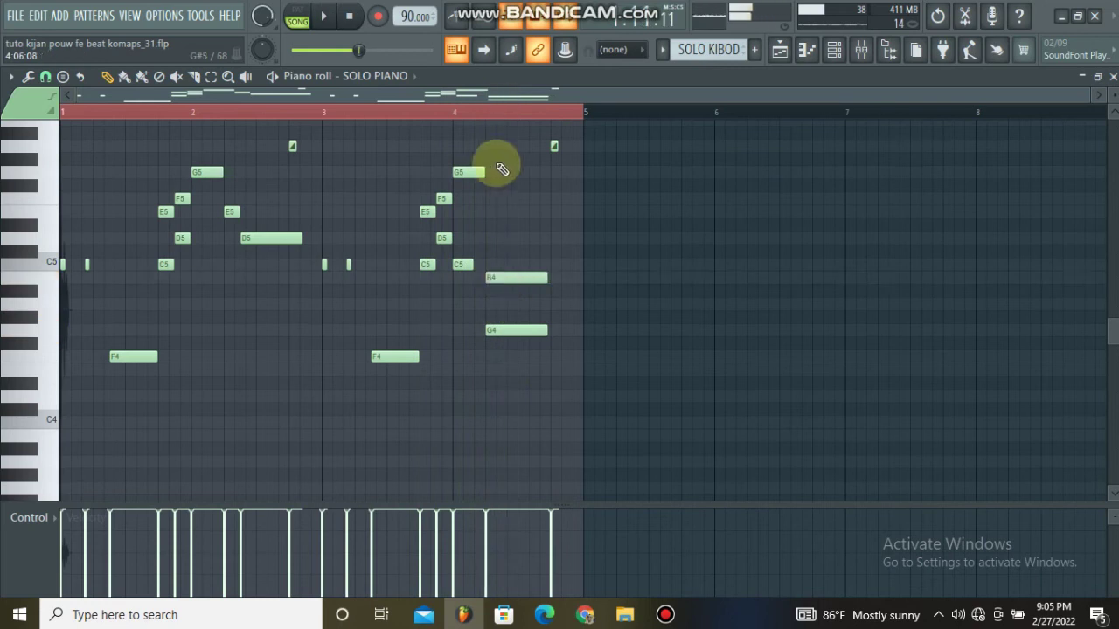
Shorten the G5 note at bar 4 and the B4 and G4 pair that follows, and play the phrase.
drag(507, 201, 515, 348)
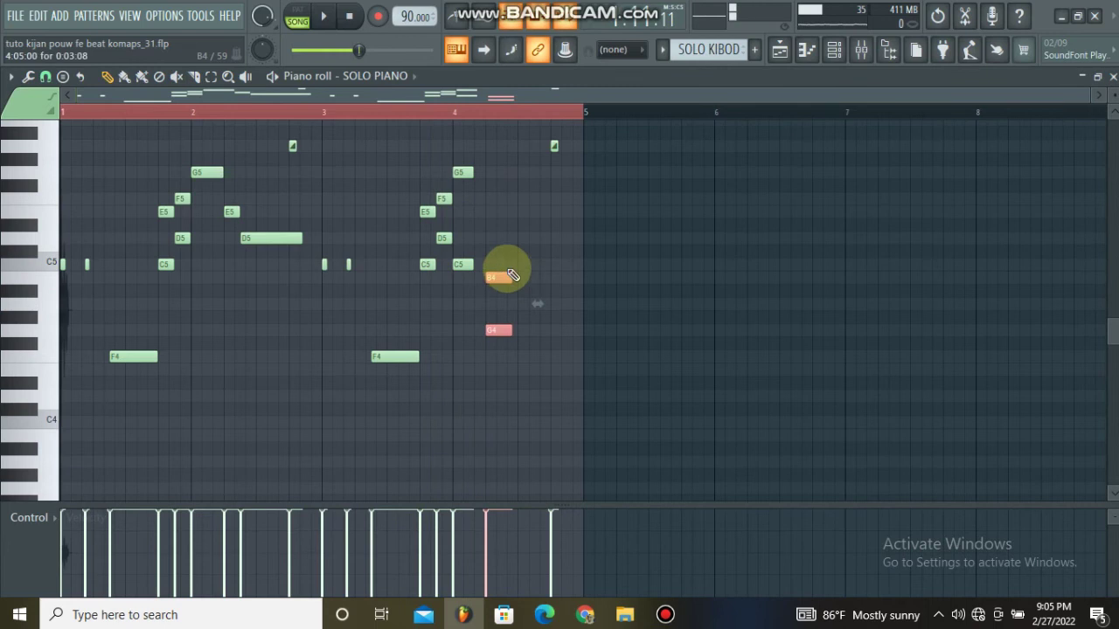
key(space)
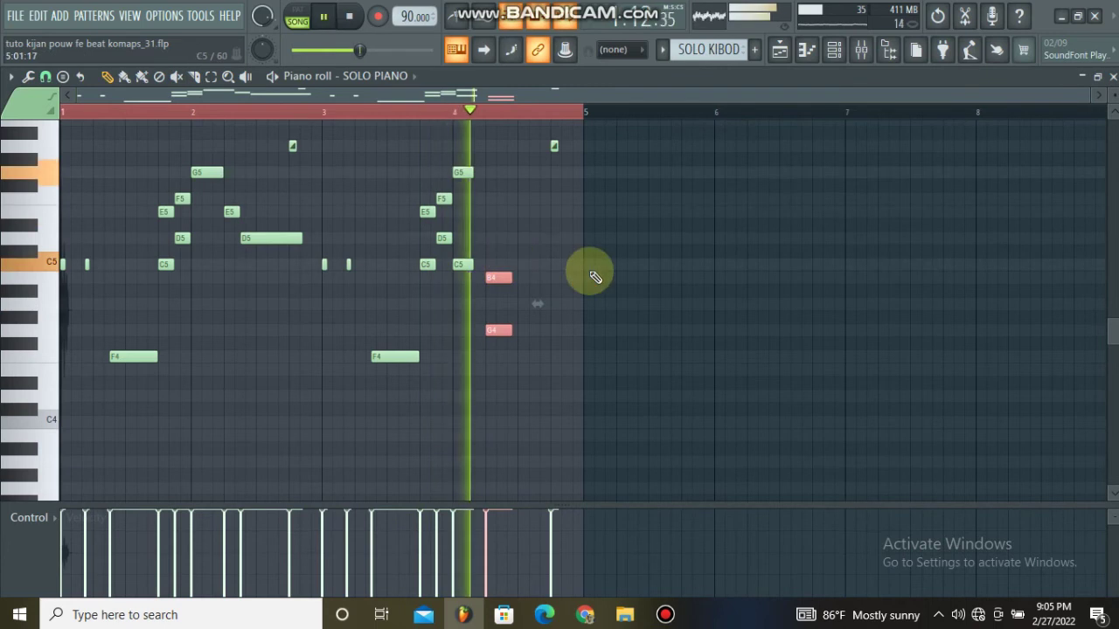
key(space)
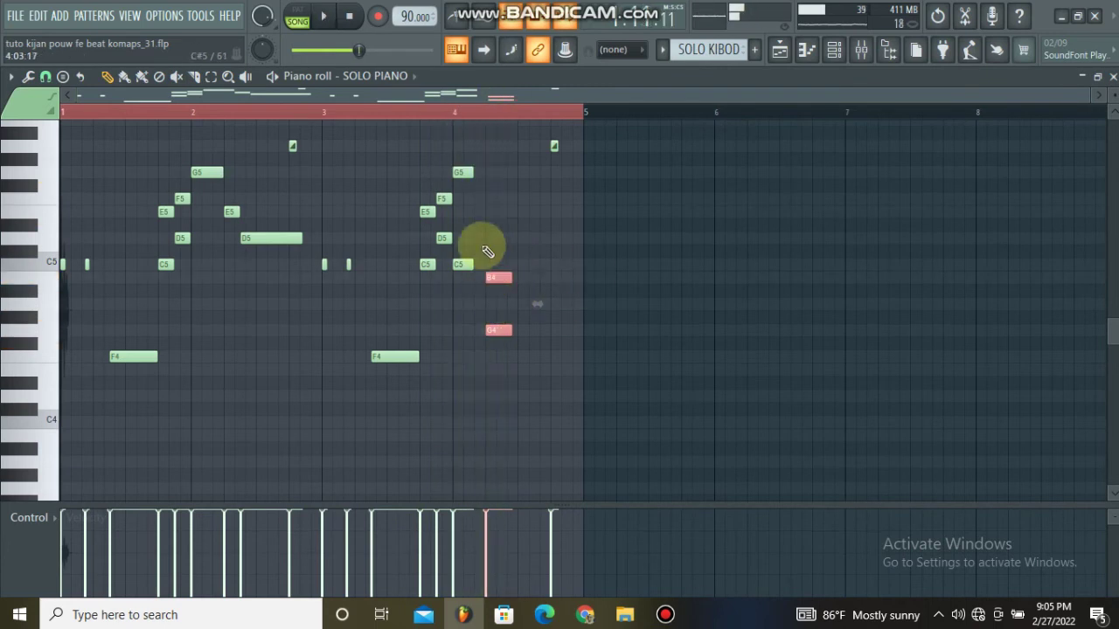
Move the B4 and G4 pair later in bar 4 and copy the G5 and C5 pair into the gap.
drag(496, 280, 524, 279)
drag(462, 142, 487, 266)
key(space)
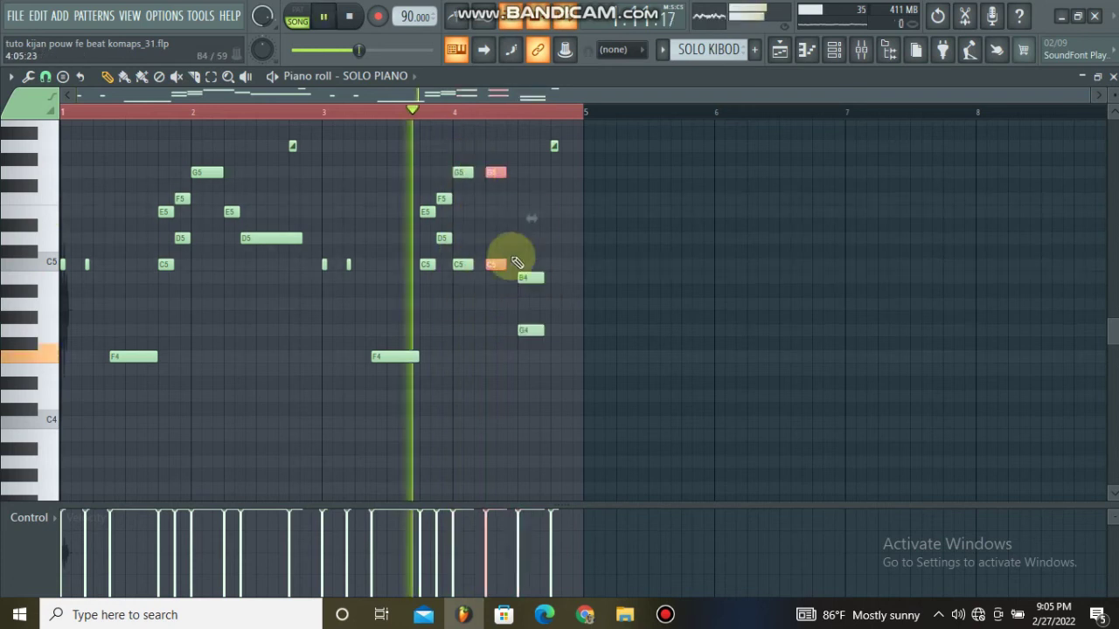
key(space)
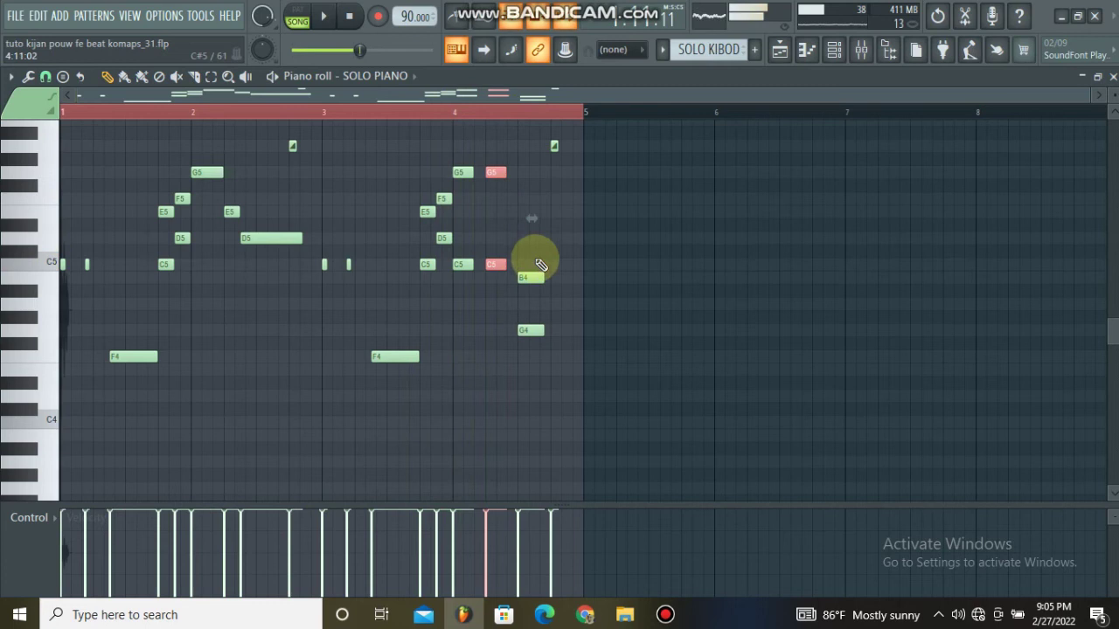
Shift the B4 and G4 pair slightly earlier so it directly follows the second G5 and C5 pair.
drag(524, 252, 542, 368)
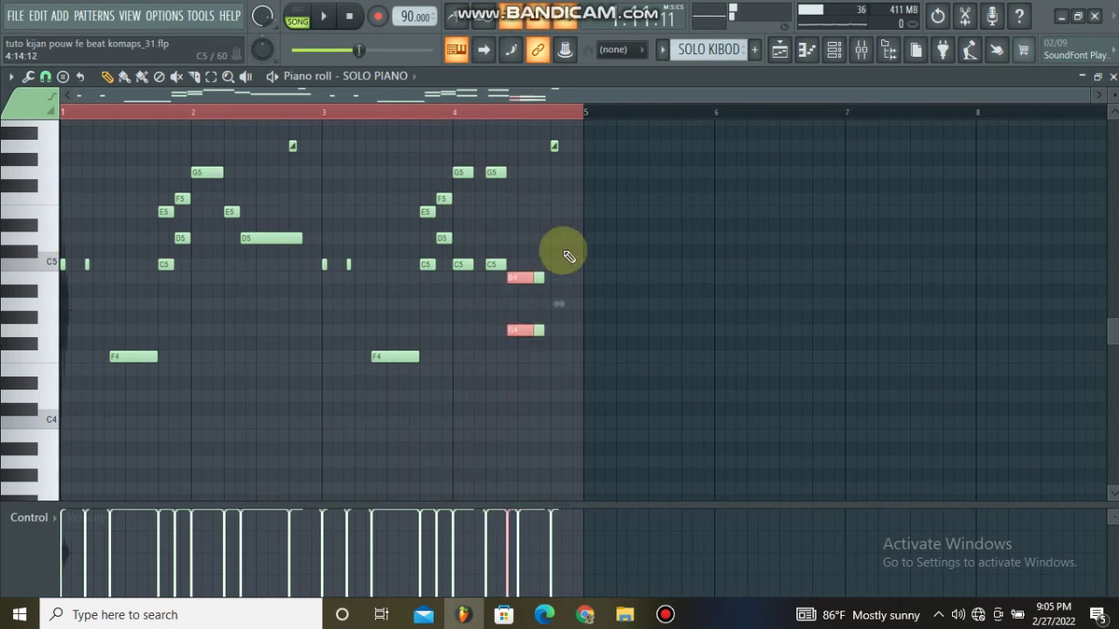
click(556, 318)
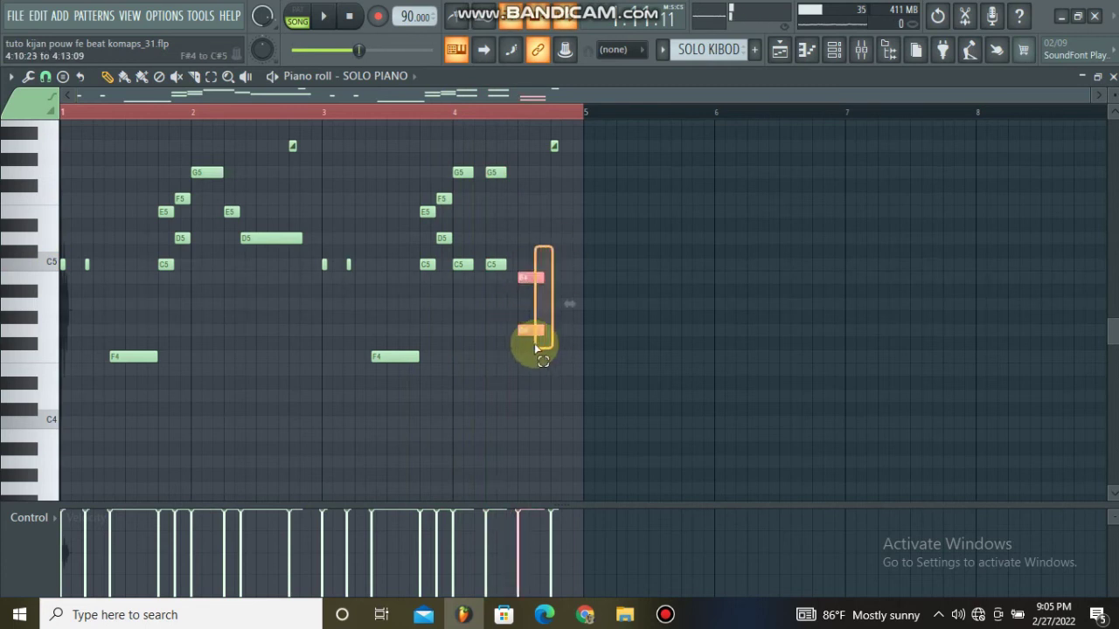
key(space)
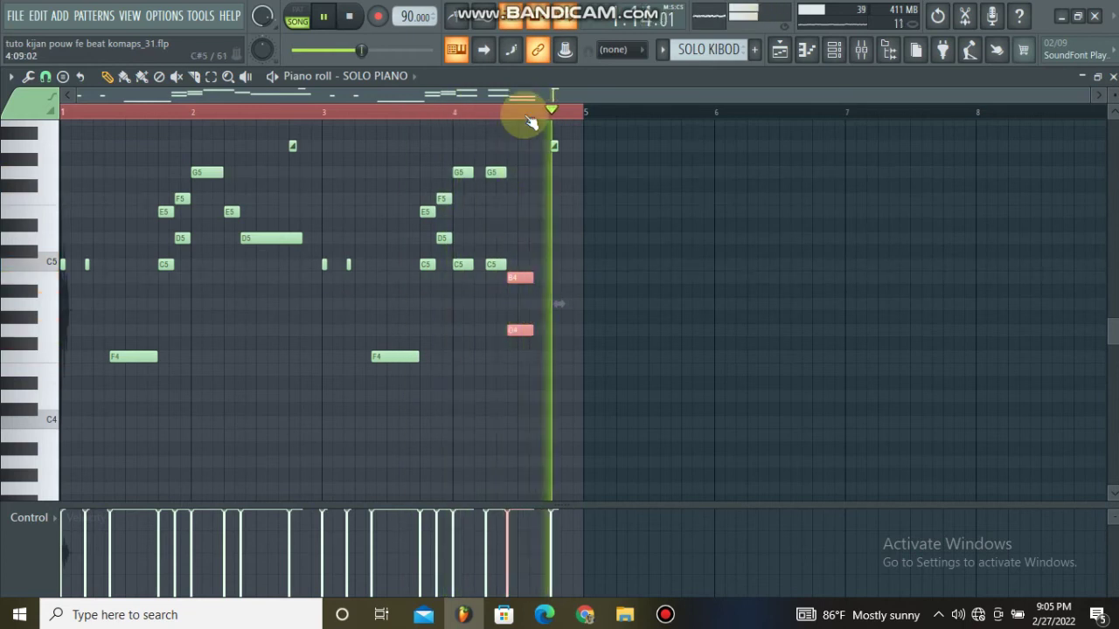
Lengthen the B4 and G4 notes so they end at the start of bar 5.
scroll(479, 275, up, 4)
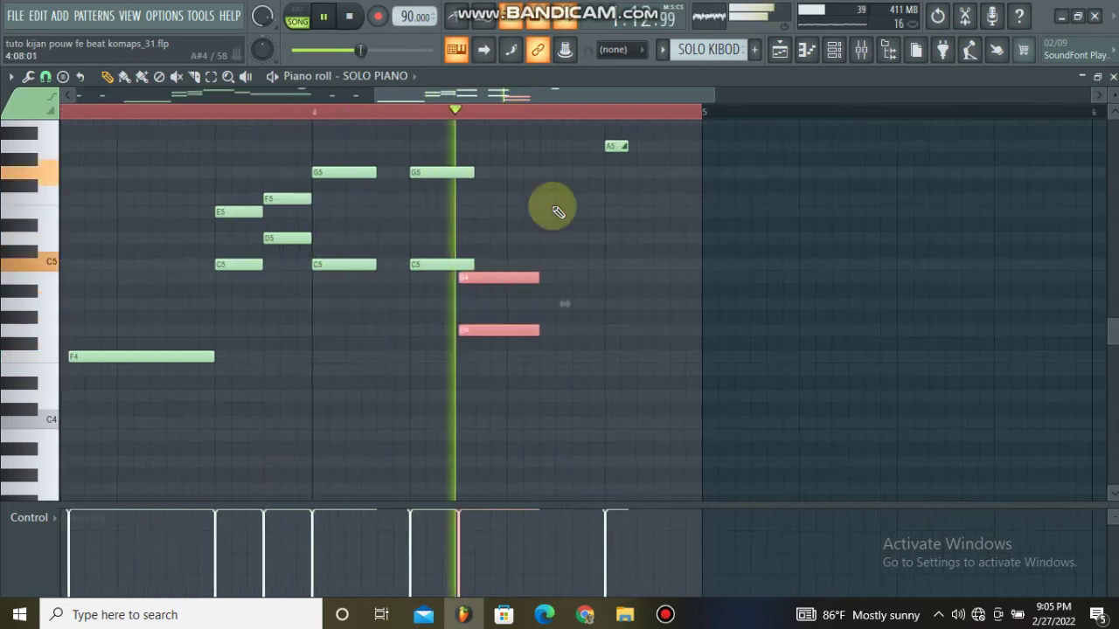
scroll(581, 166, down, 1)
scroll(565, 191, down, 2)
key(space)
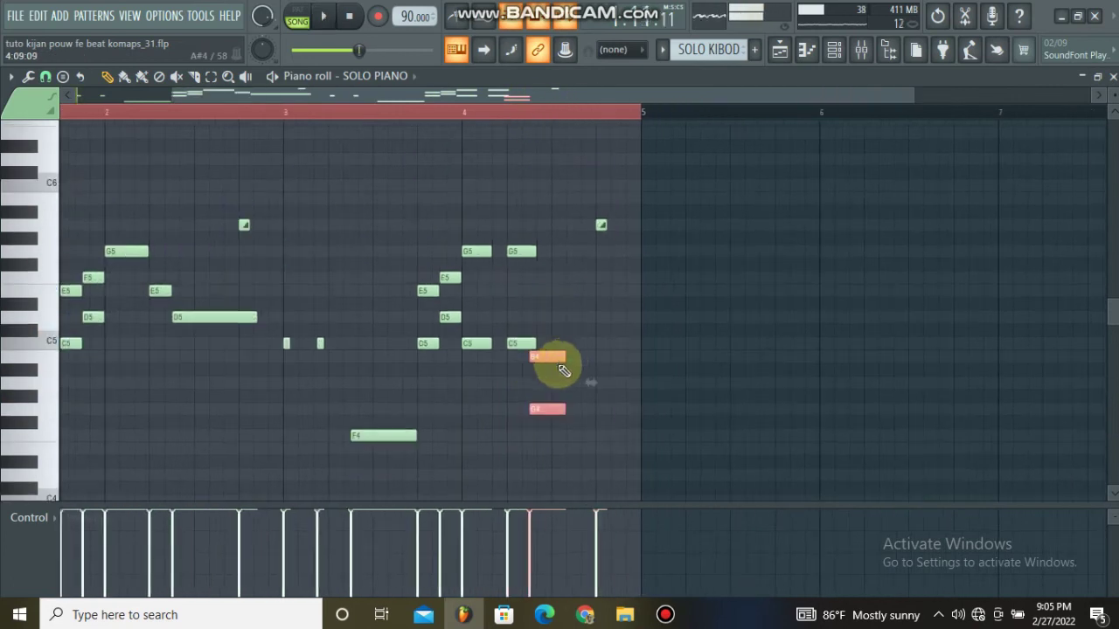
drag(598, 356, 636, 360)
click(599, 313)
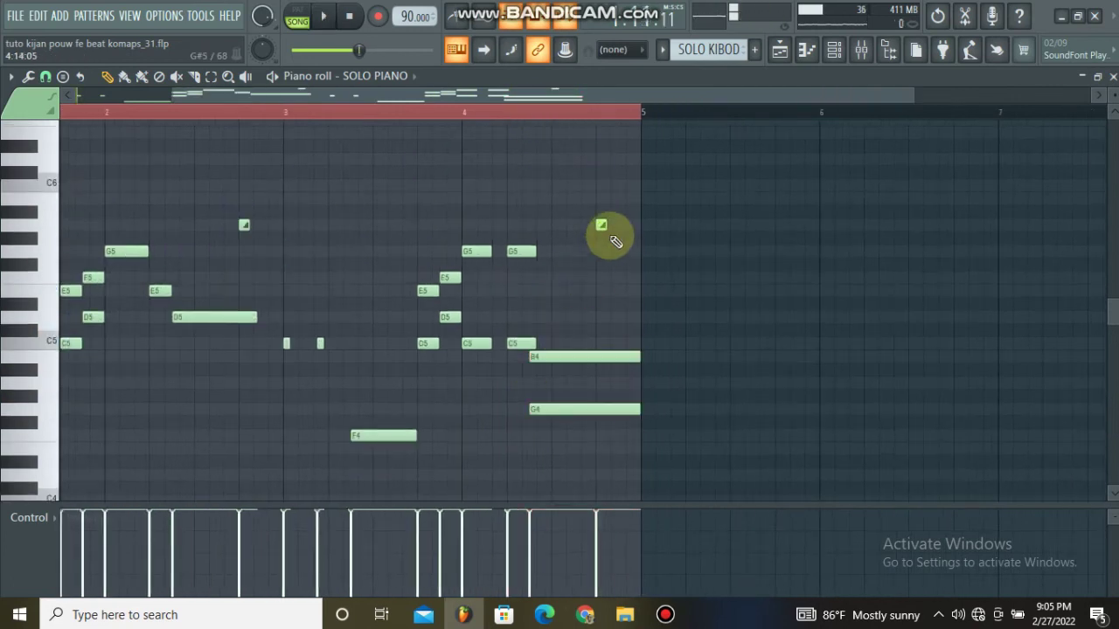
Move the A5 slide note in bar 4 earlier to 4:09:00 and lengthen it, auditioning the phrase.
key(space)
drag(603, 225, 569, 224)
key(space)
key(space)
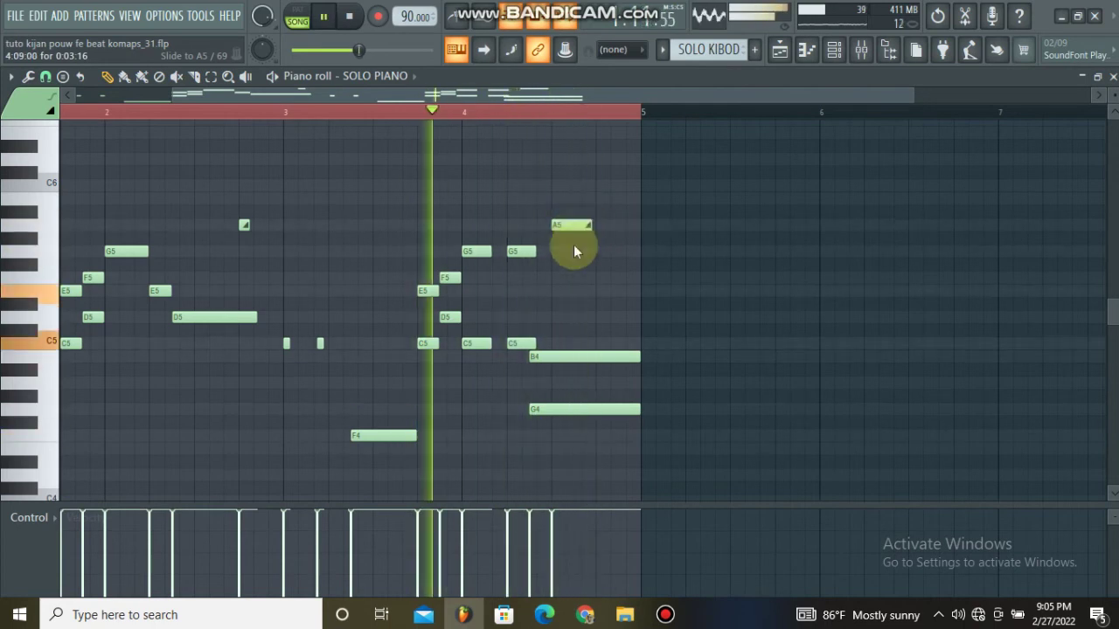
Lower the bar 4 slide note's velocity and move it down to E4 at 4:13:00.
double_click(571, 226)
click(648, 399)
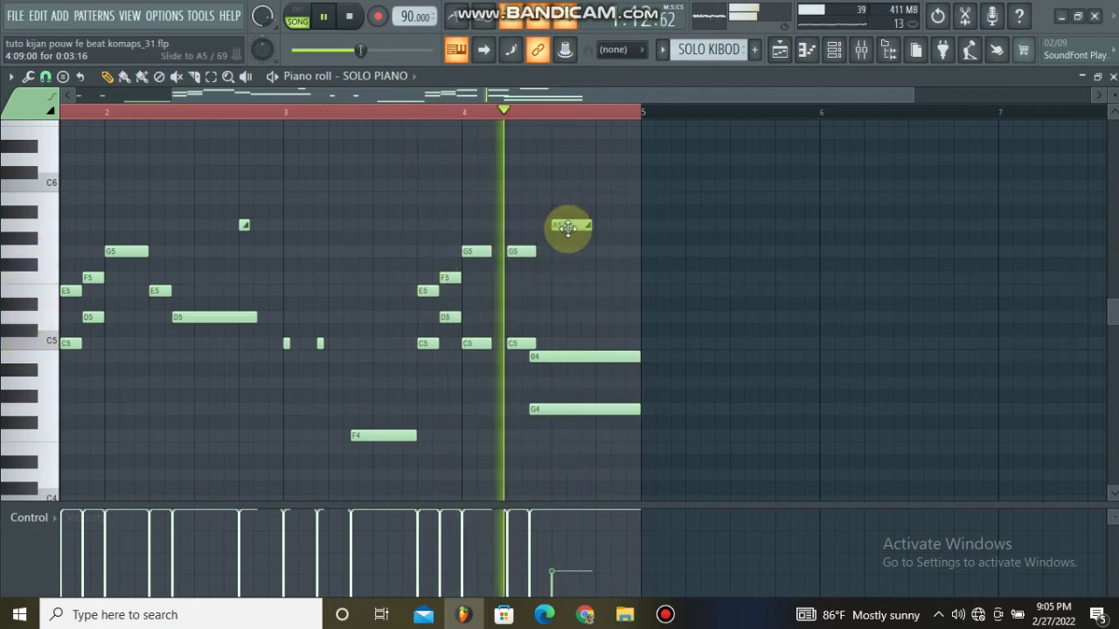
drag(577, 227, 621, 449)
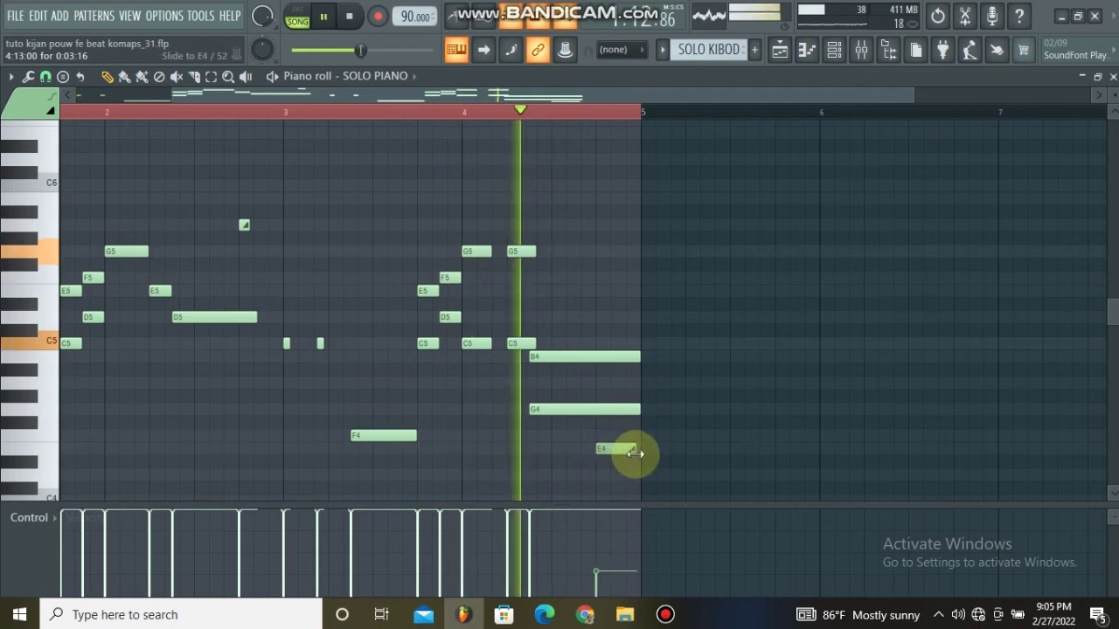
key(space)
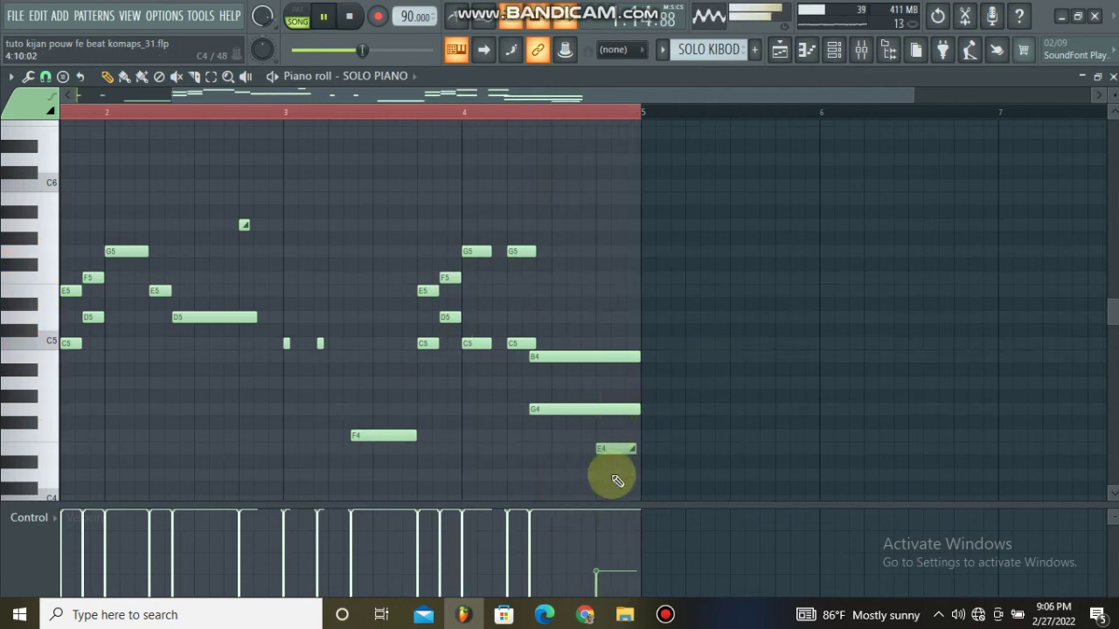
Check the properties of the bar 4 E4 slide note and return to the playlist.
double_click(612, 449)
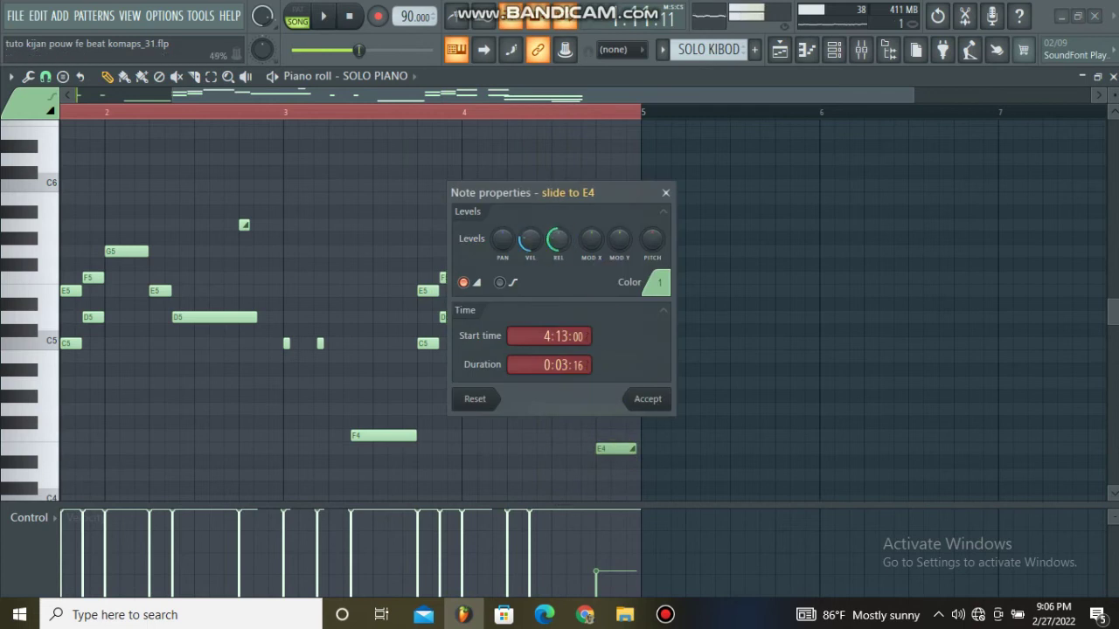
click(671, 403)
click(1112, 77)
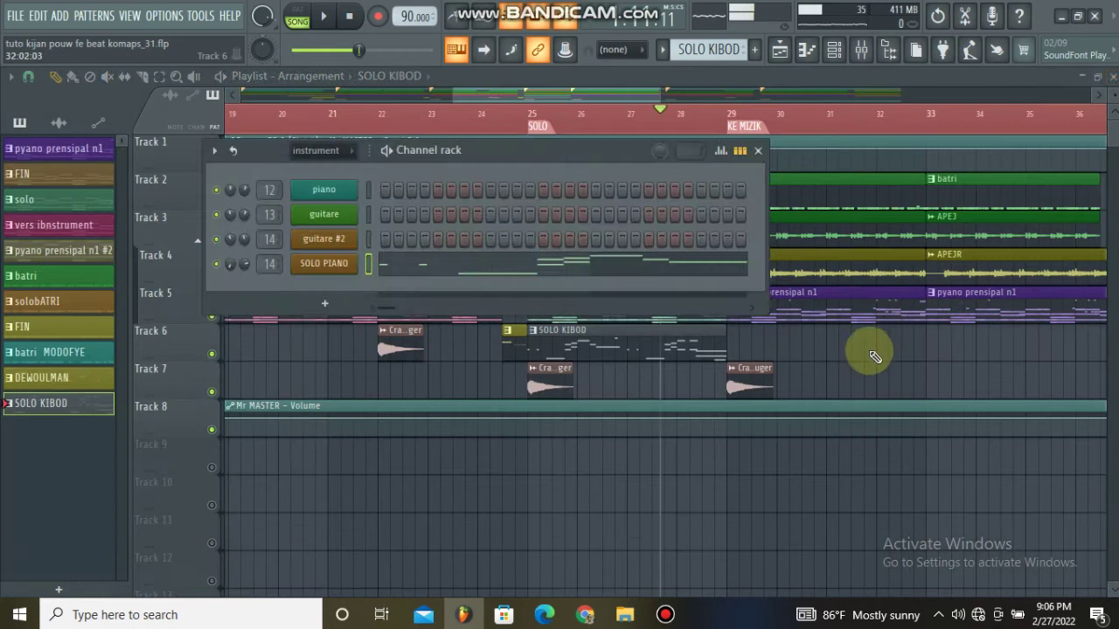
Play the arrangement from bar 24 through the SOLO section into KE MIZIK to audition the solo.
click(516, 142)
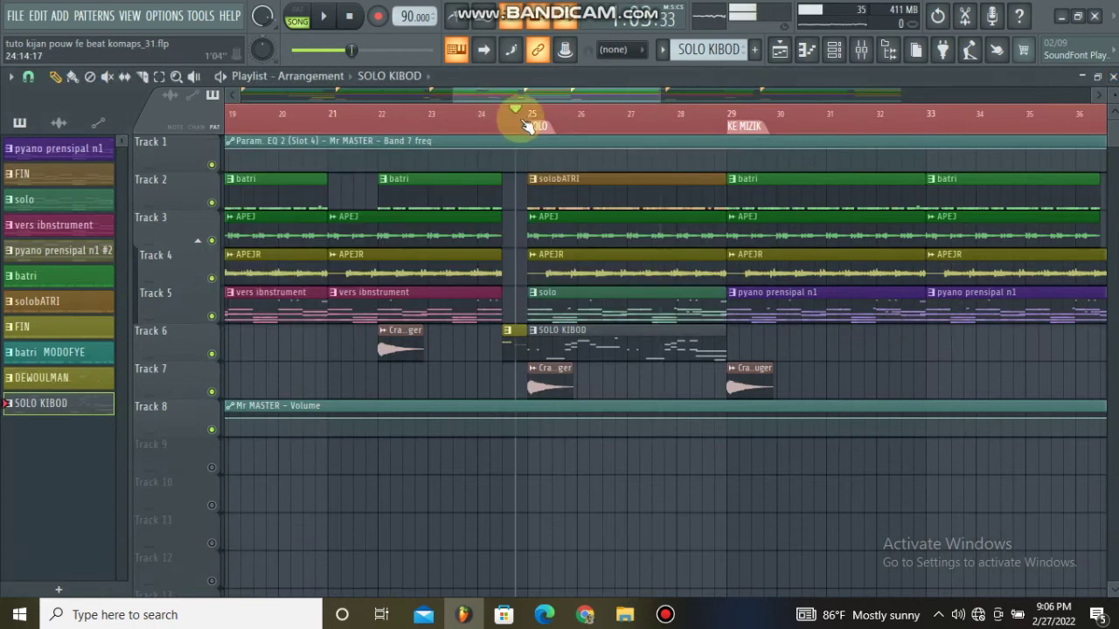
click(477, 116)
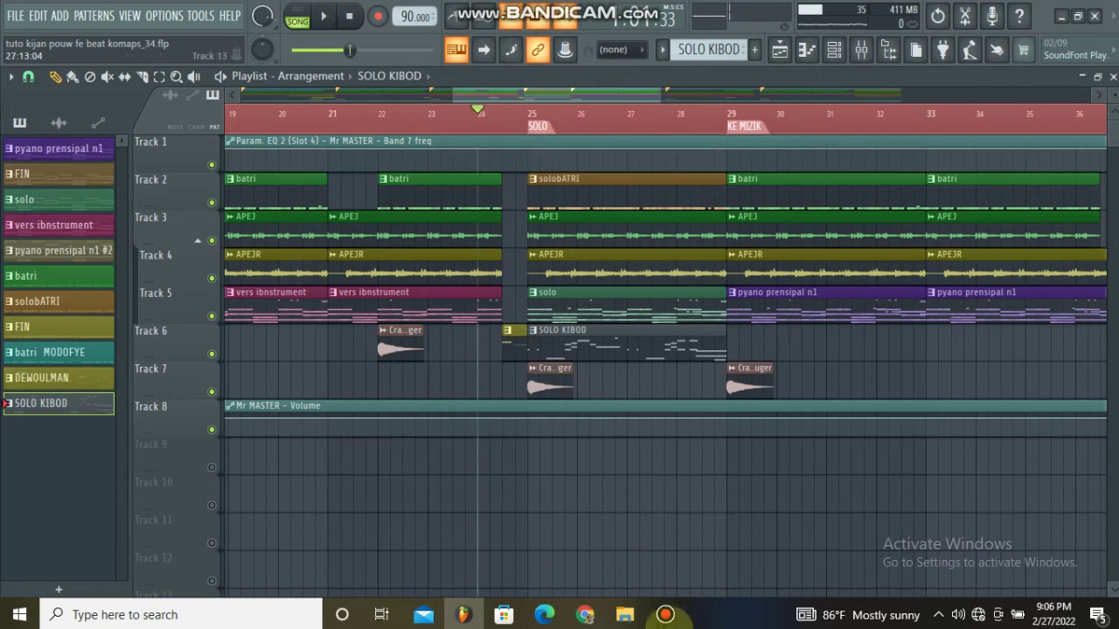
click(674, 615)
click(734, 146)
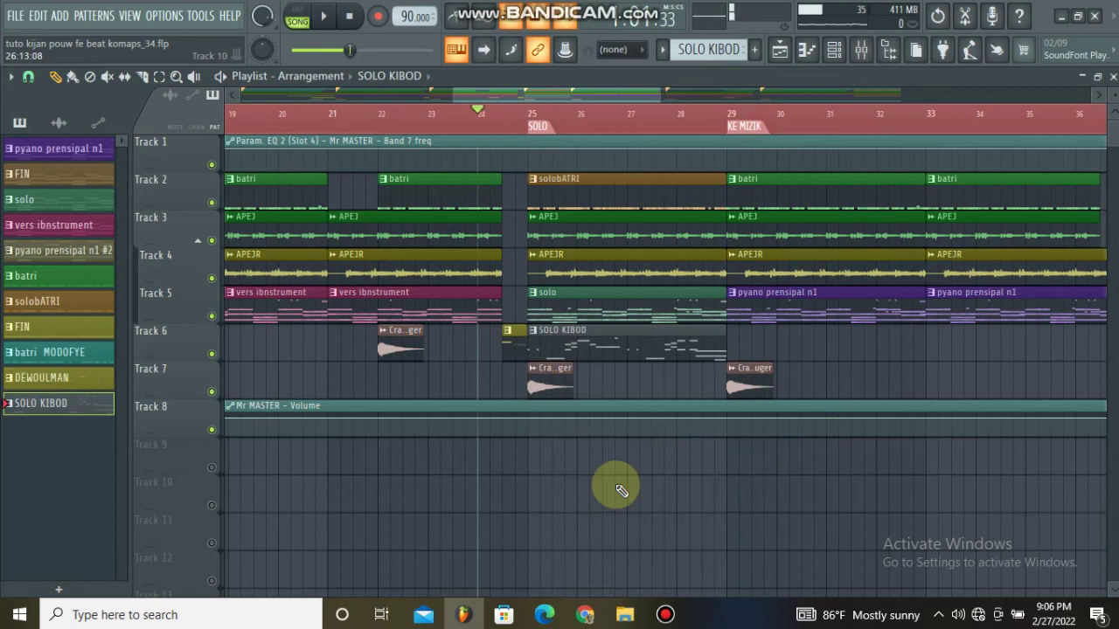
key(space)
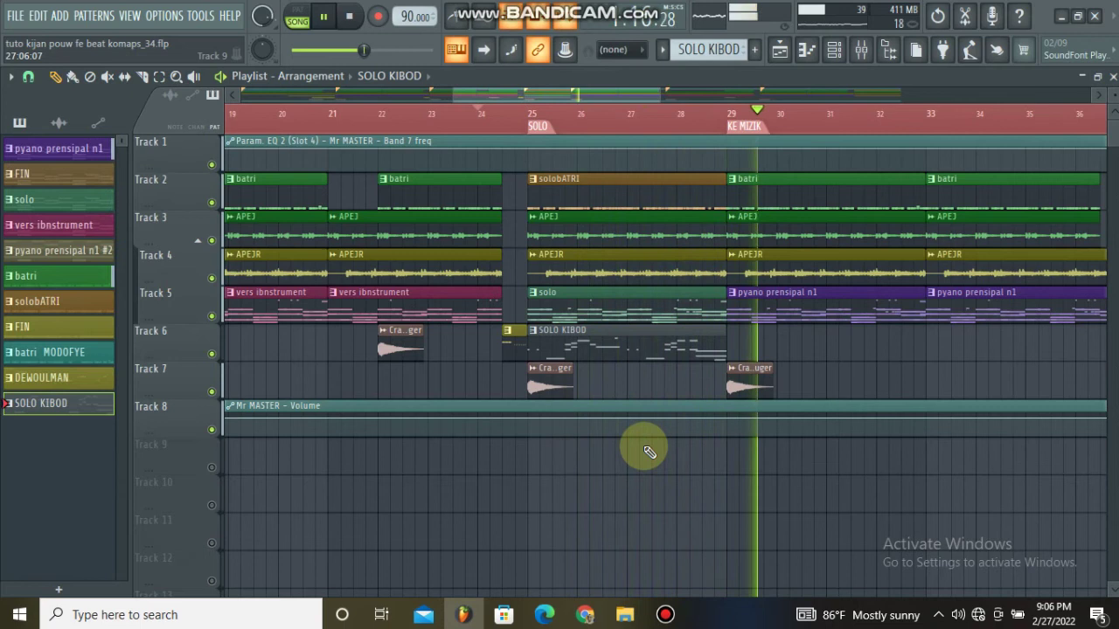
key(space)
Create a new pattern named SAXSOFON.
scroll(704, 112, down, 5)
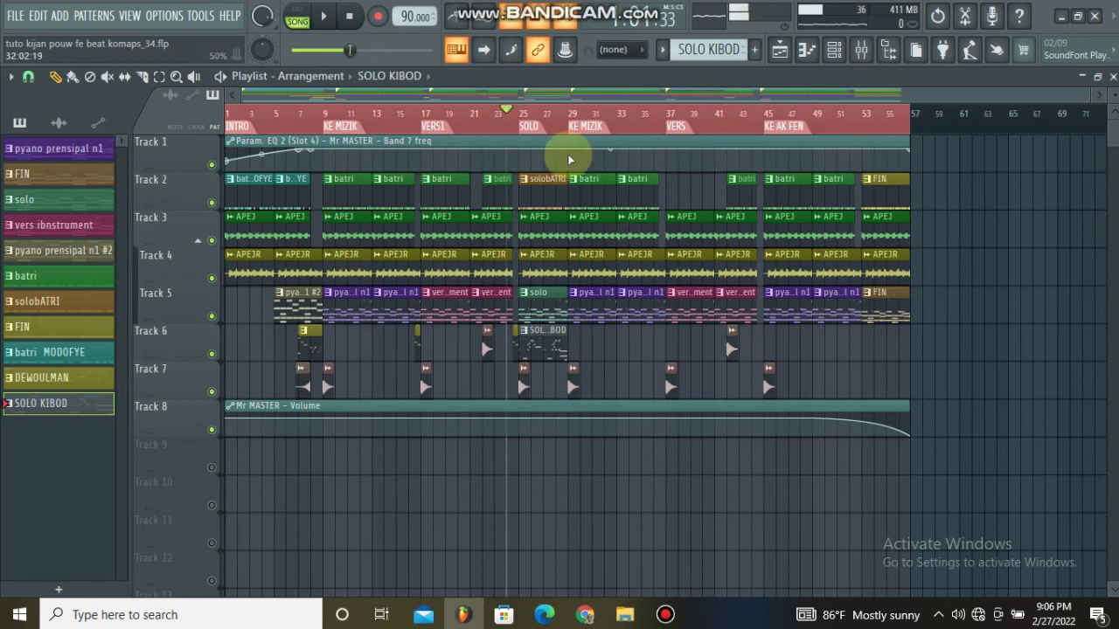
key(space)
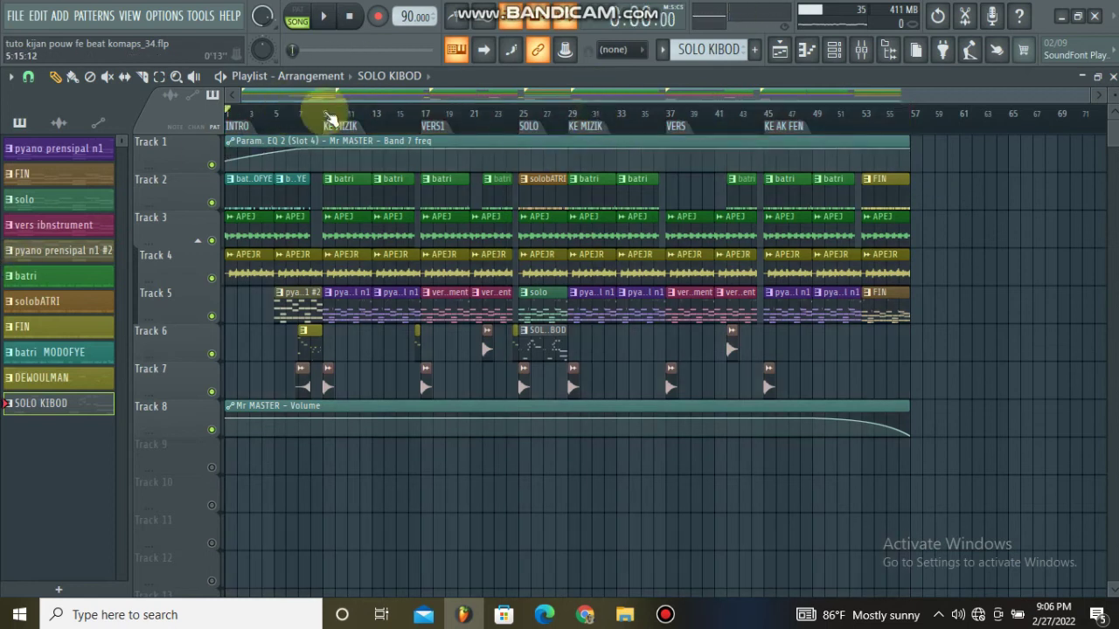
click(383, 112)
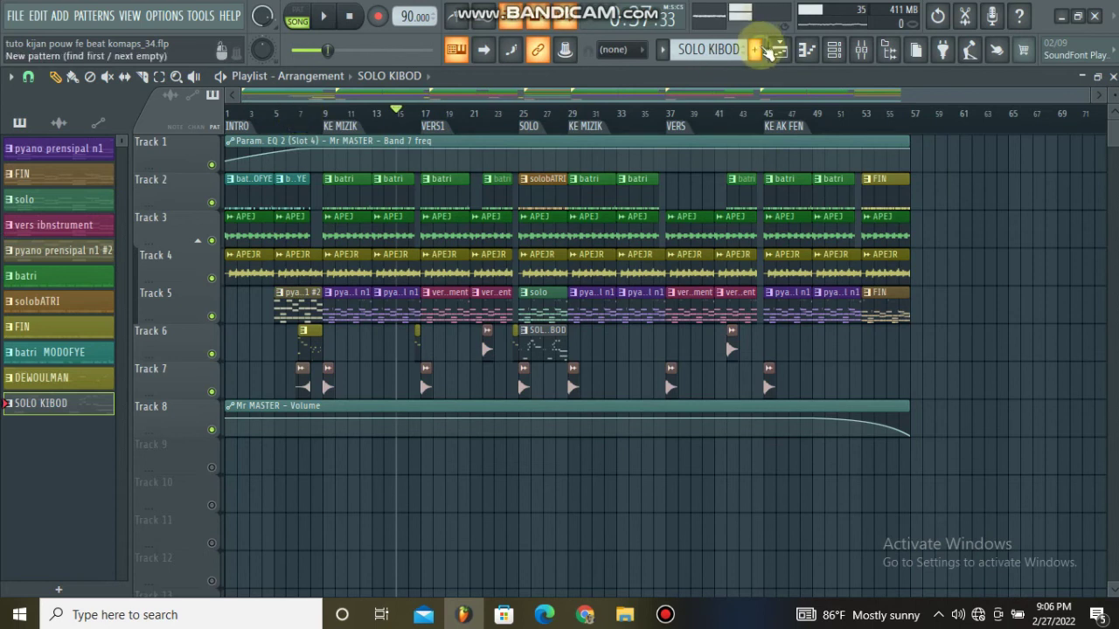
click(757, 50)
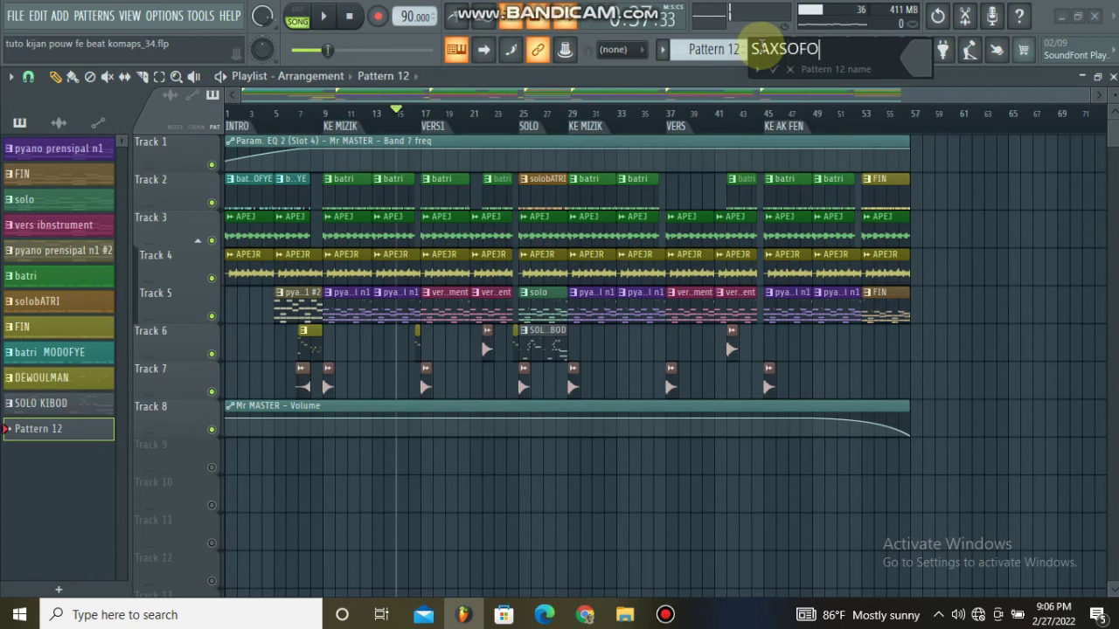
key(Return)
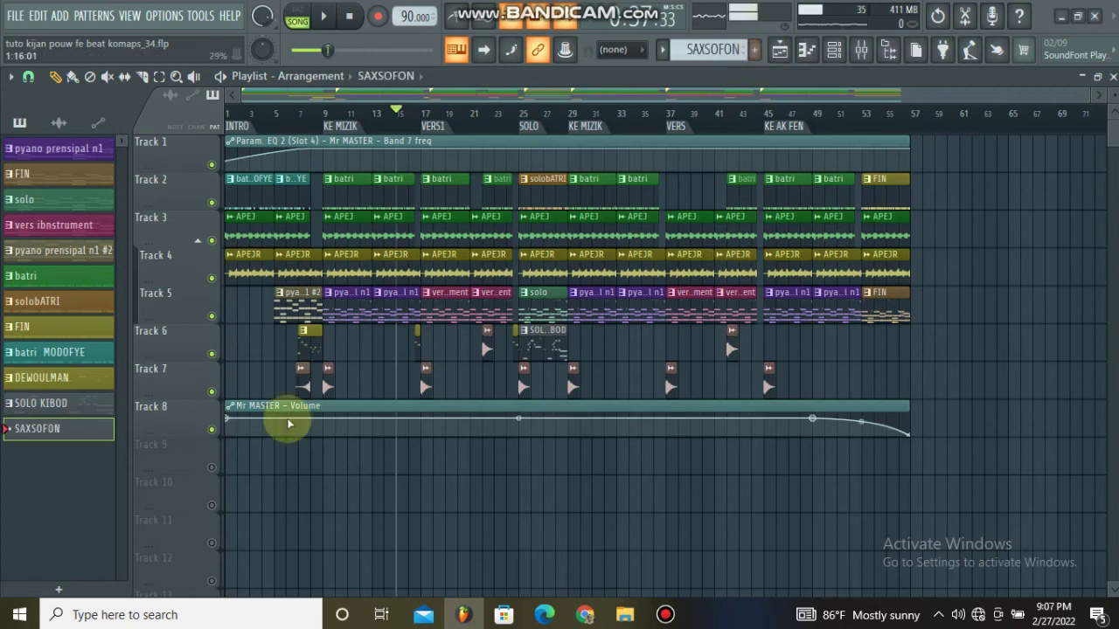
Place the SAXSOFON pattern on Track 9 from bar 5 to bar 9 and select that time range.
scroll(278, 133, up, 5)
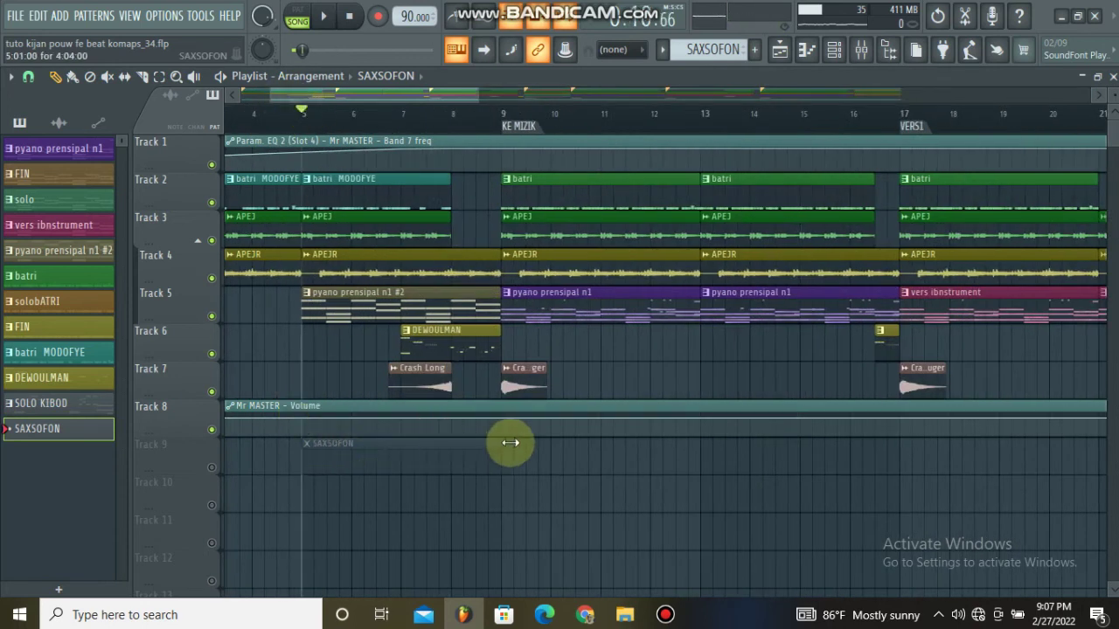
click(211, 469)
drag(314, 118, 488, 118)
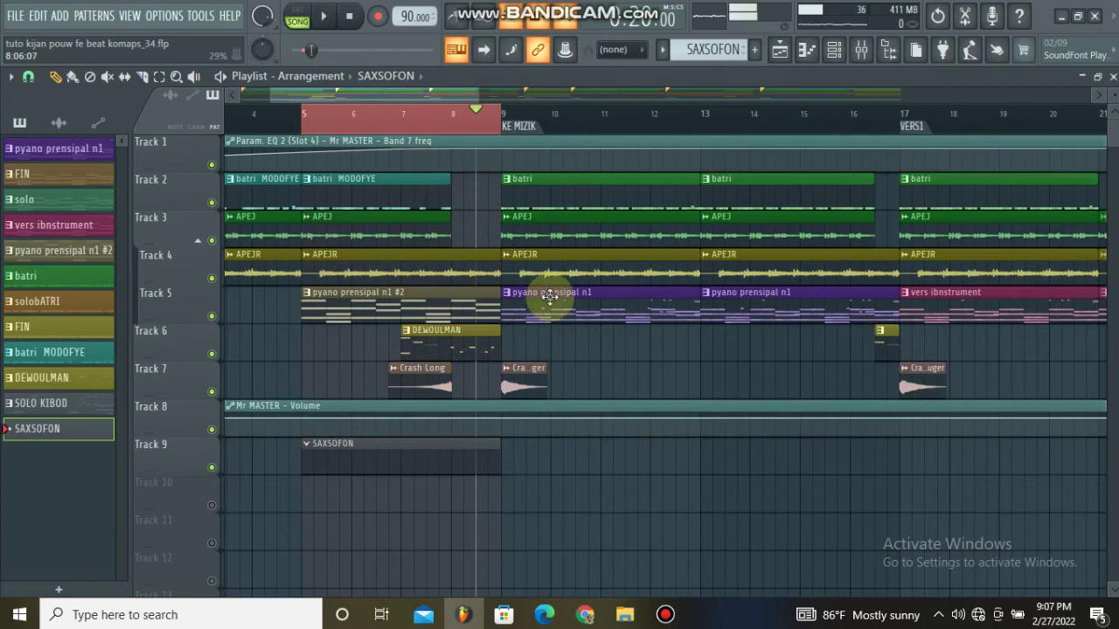
Add an Xpand!2_x64 instrument channel to the channel rack's instrument group.
click(835, 50)
click(334, 154)
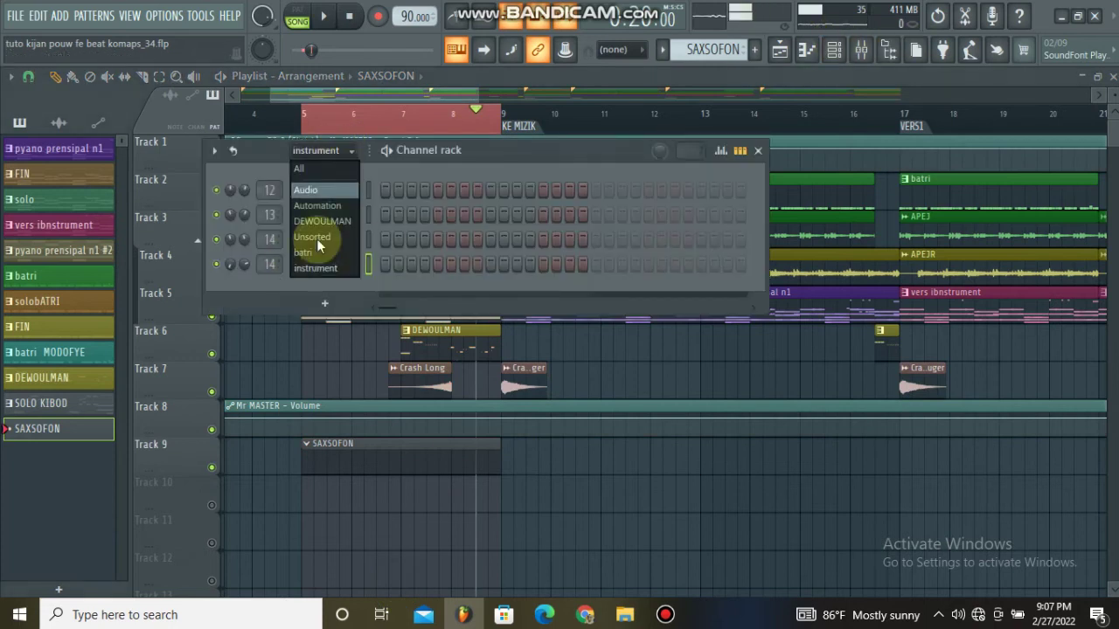
click(331, 153)
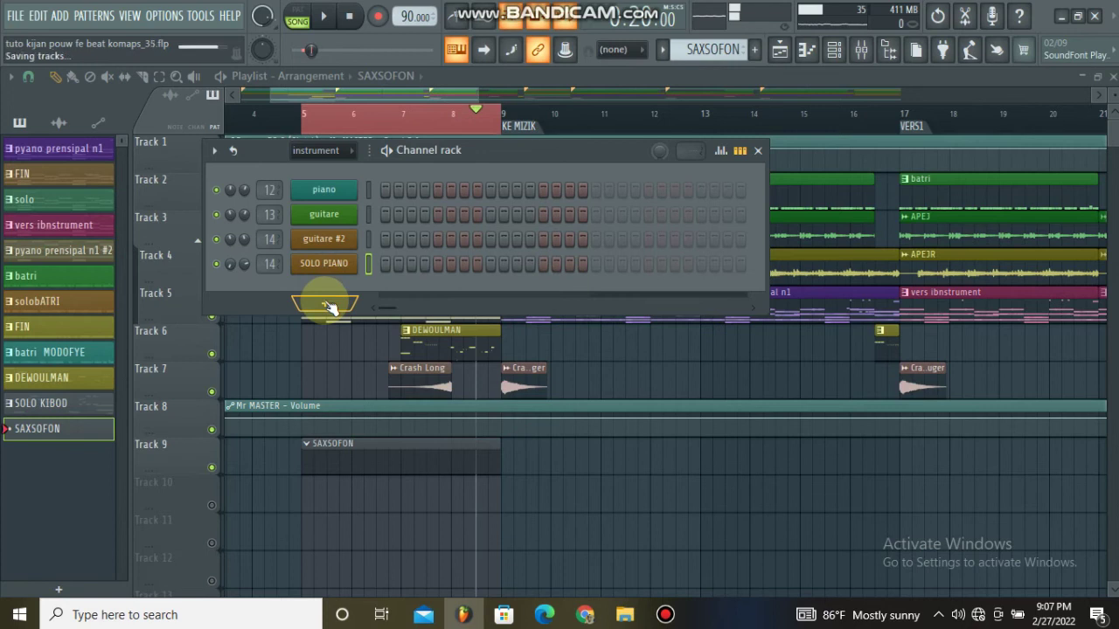
click(327, 302)
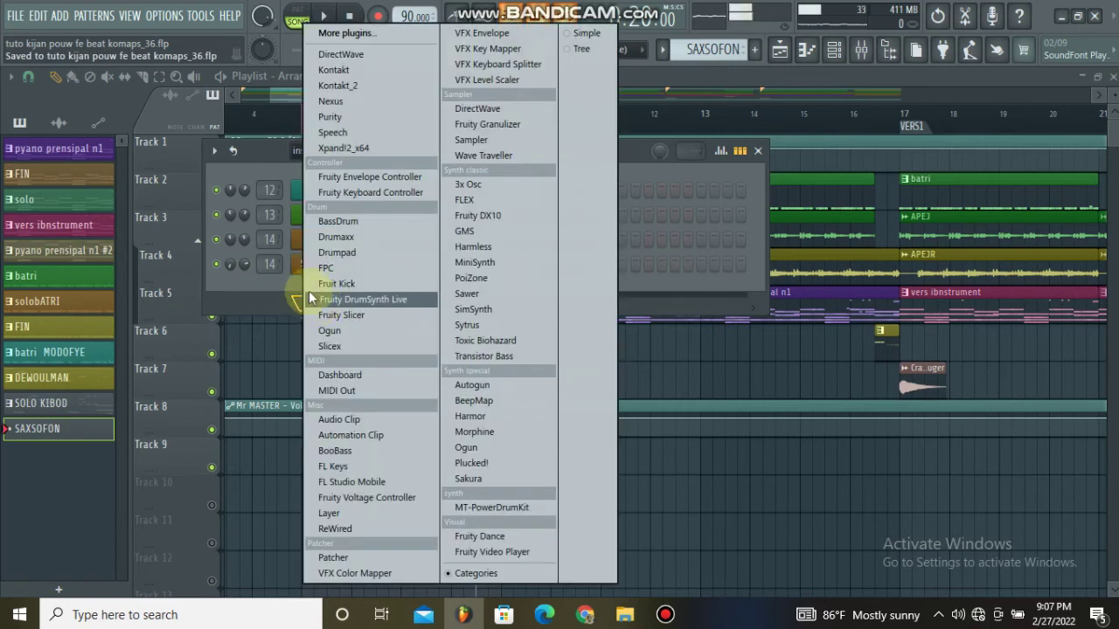
click(320, 303)
click(297, 302)
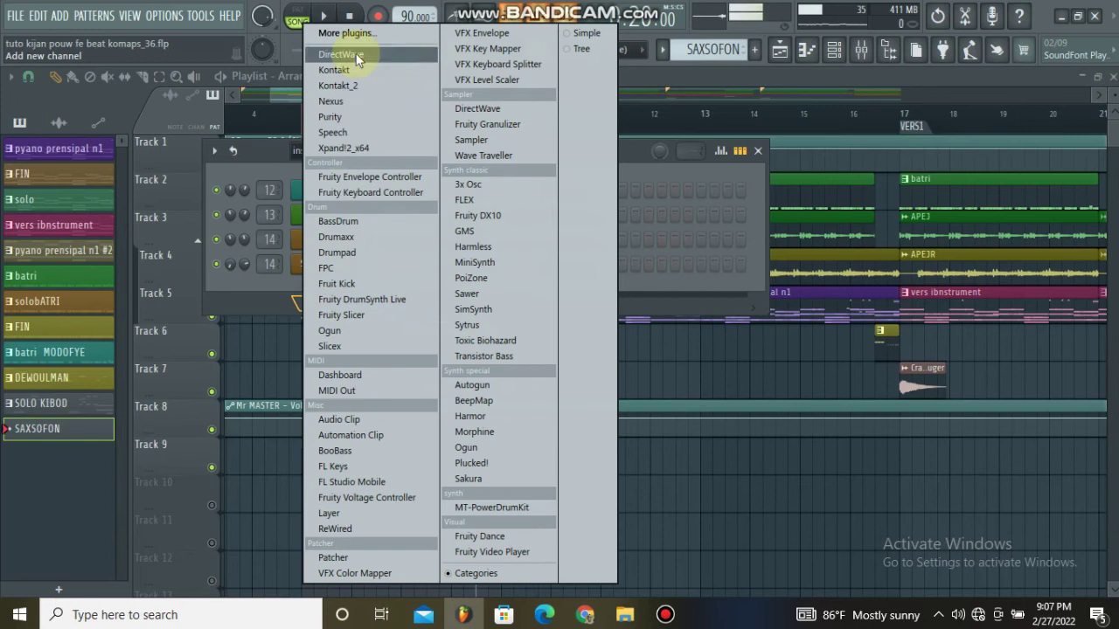
click(337, 148)
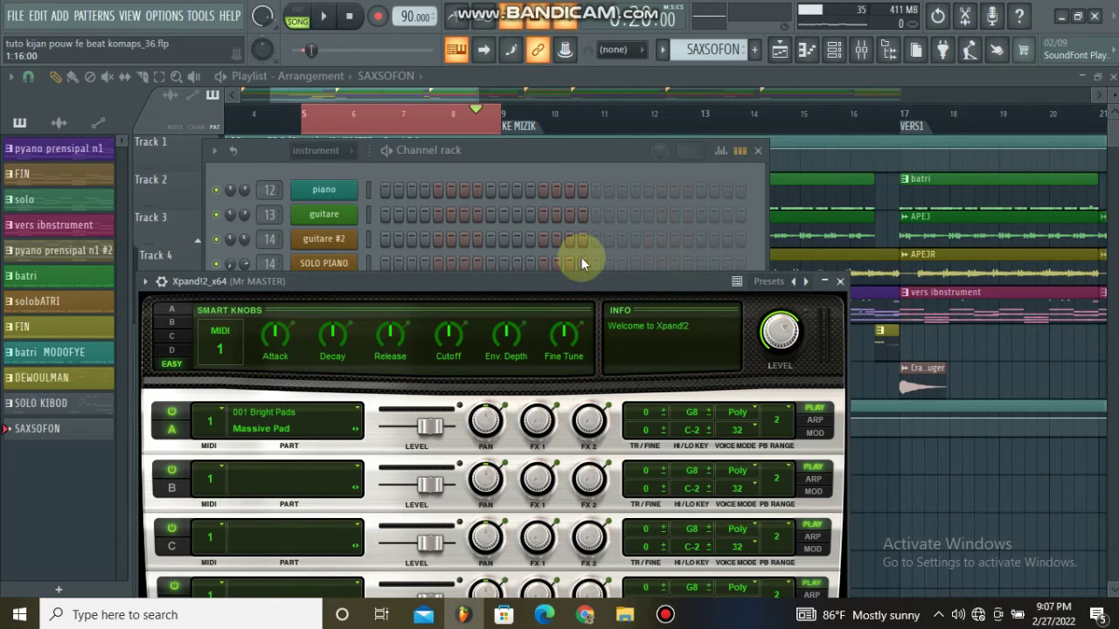
Load the +22 Soprano Sax preset from the Brass + Woodwind category in Xpand!2.
drag(554, 272, 621, 141)
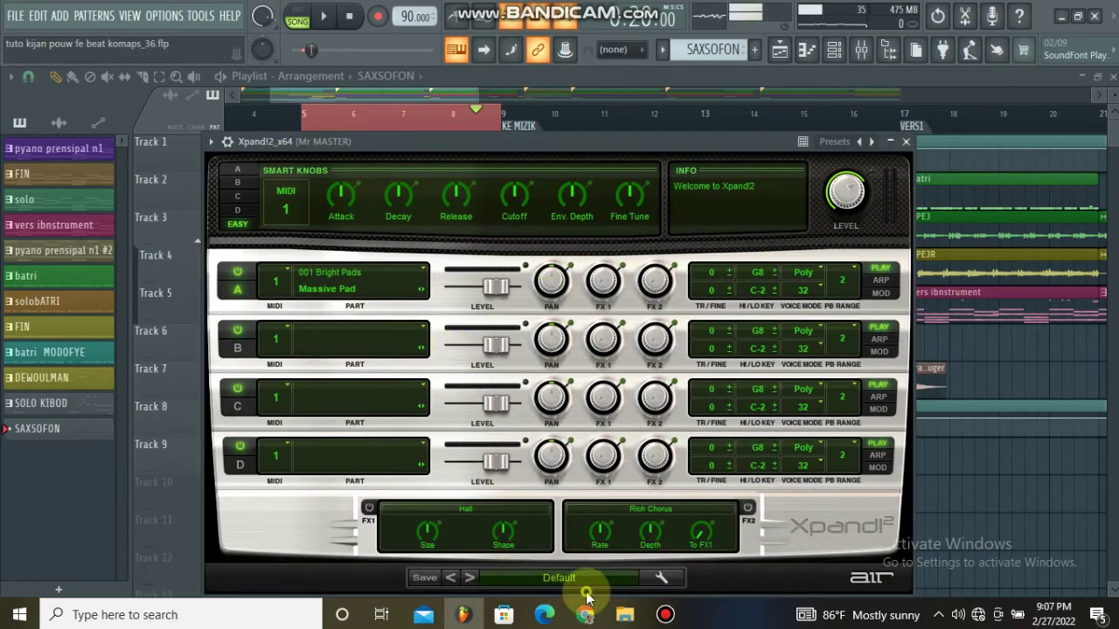
click(557, 577)
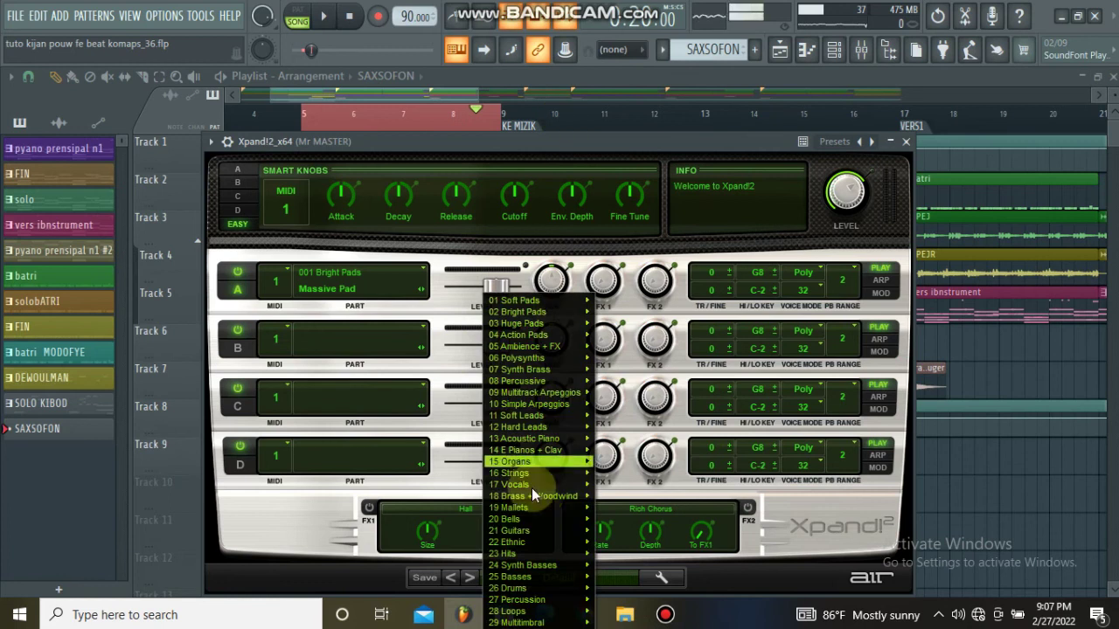
mouse_move(542, 494)
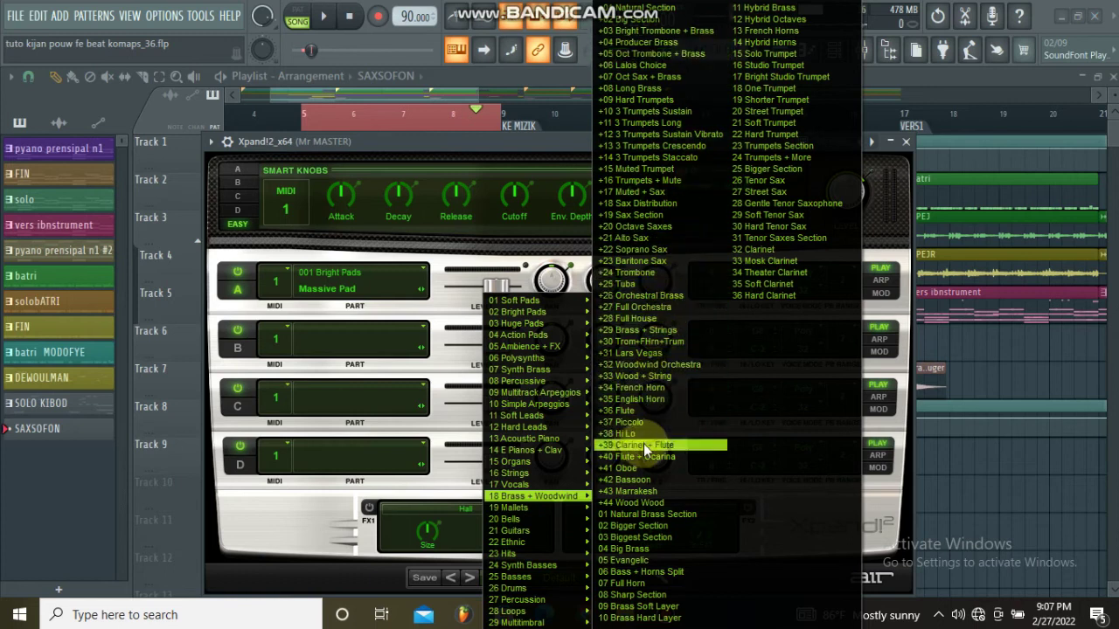
click(661, 252)
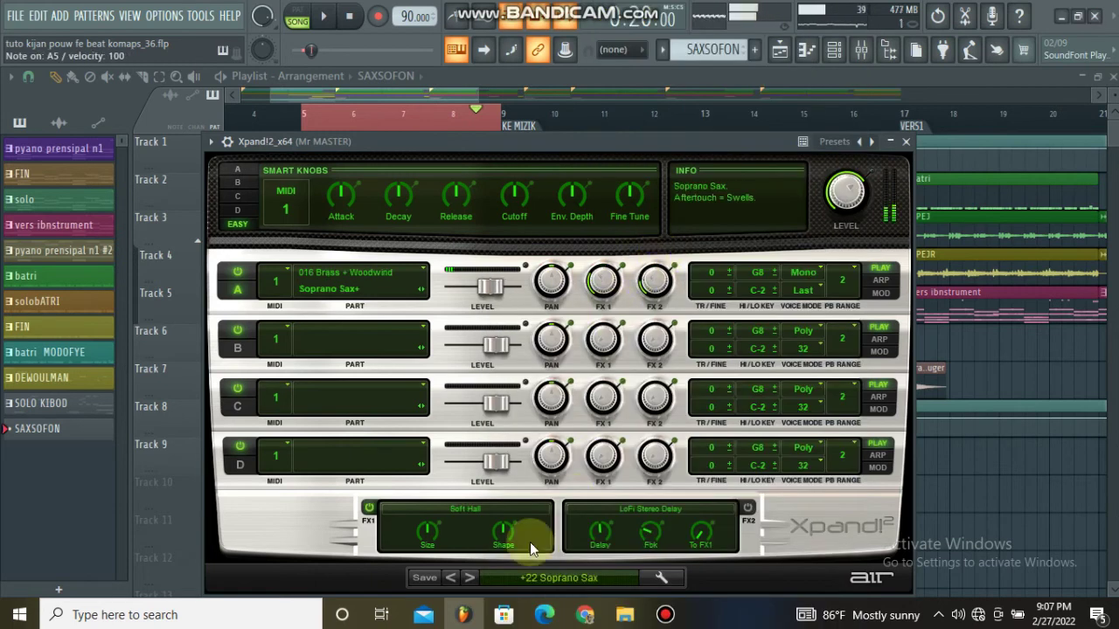
Audition the presets following Soprano Sax up to +25 Tuba, and reload +22 Soprano Sax.
click(471, 578)
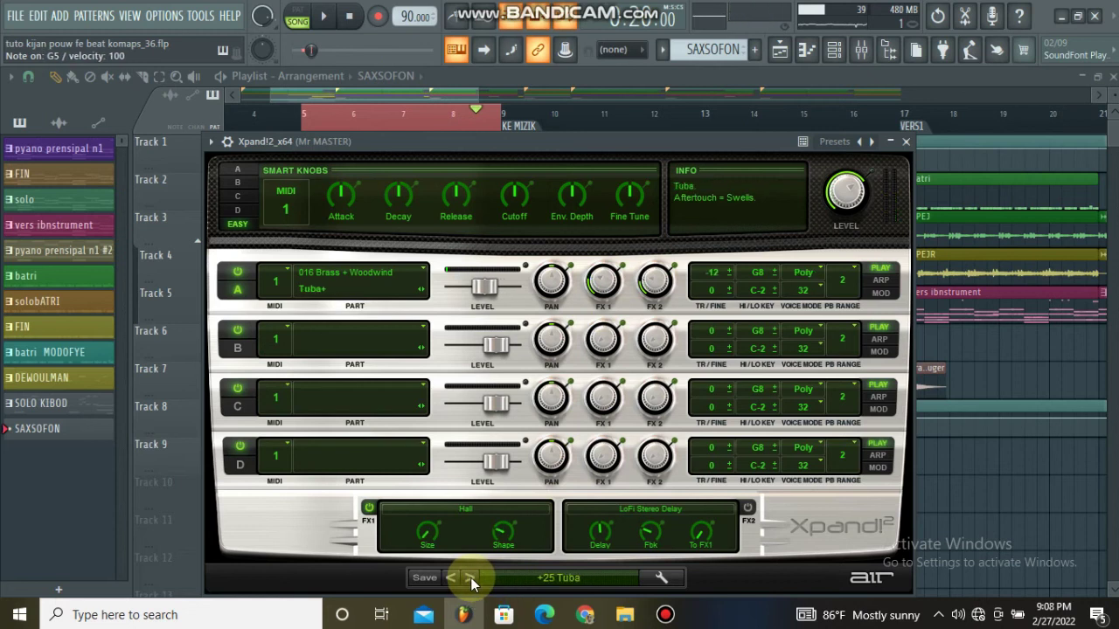
click(526, 578)
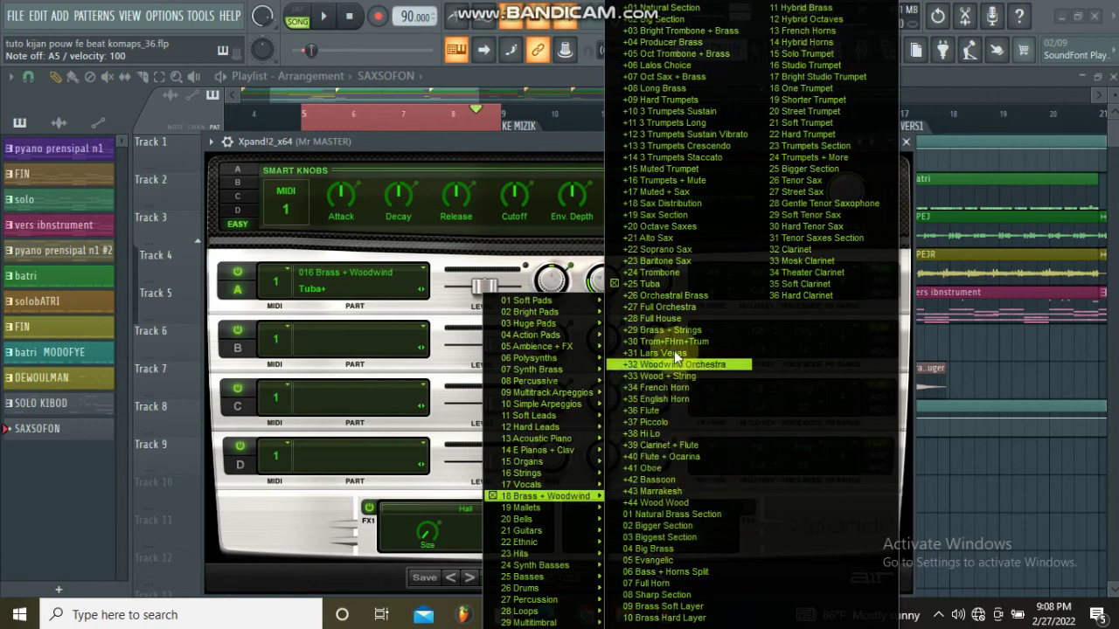
click(680, 251)
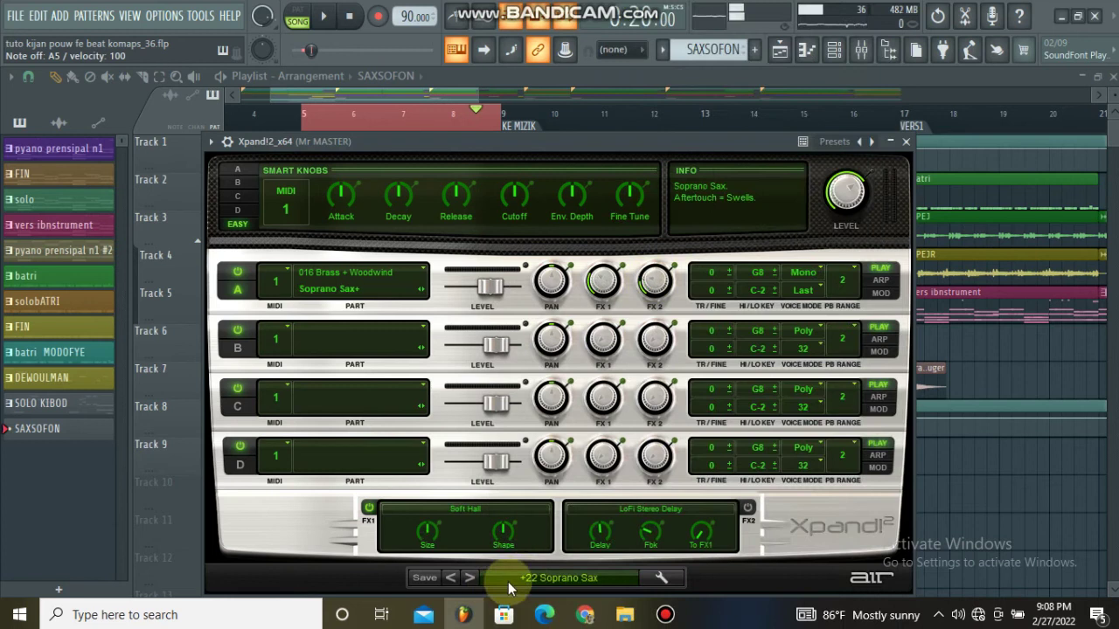
Assign Soft Tenor Sax from 016 Brass + Woodwind to part B and close the Xpand!2 window.
click(424, 329)
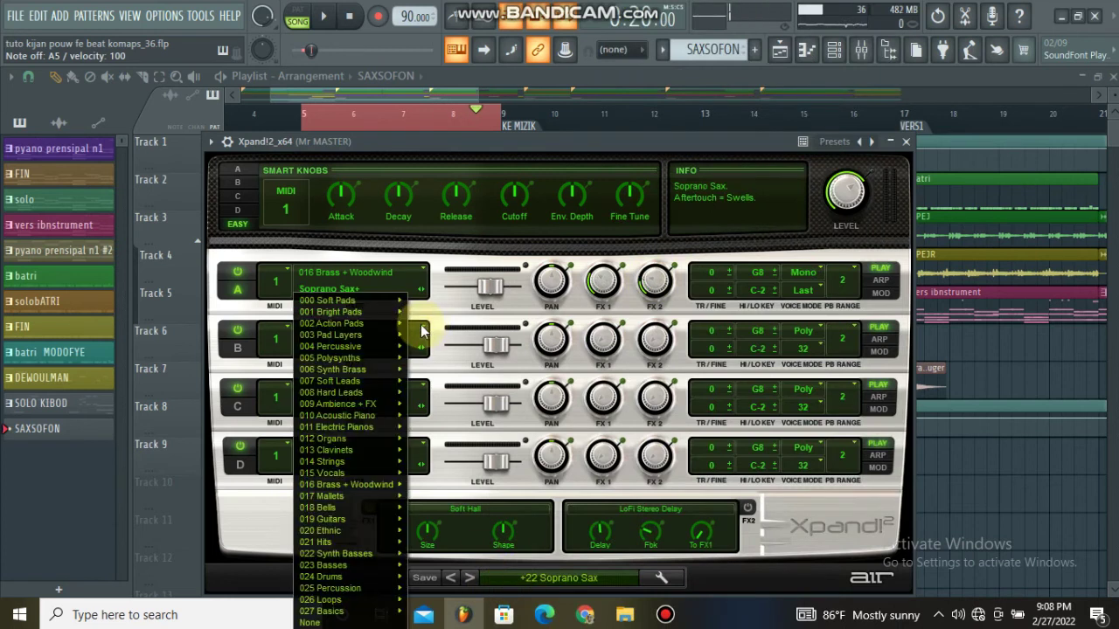
mouse_move(367, 486)
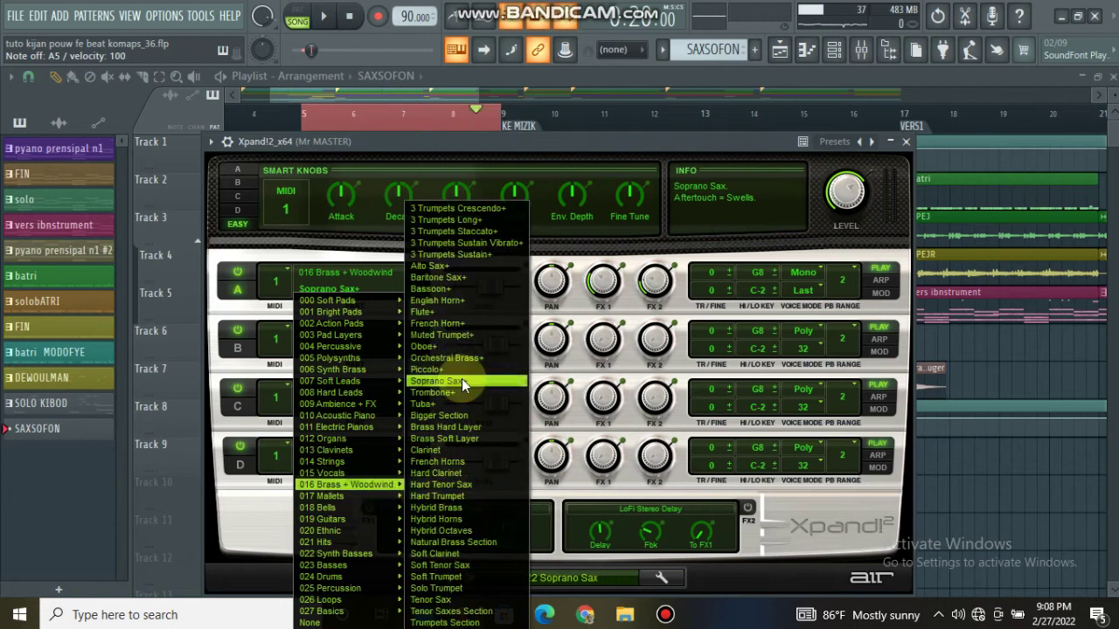
click(467, 565)
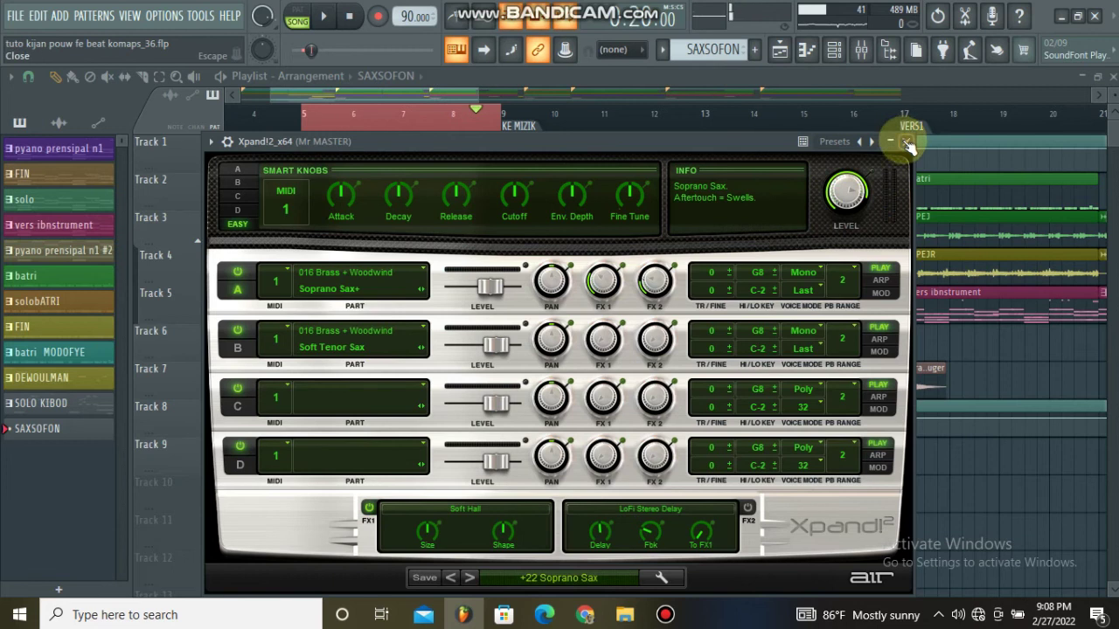
key(Escape)
Open the Xpand!2 channel's piano roll for the SAXSOFON pattern and return the playhead to the start of bar 1.
right_click(347, 300)
click(374, 288)
key(space)
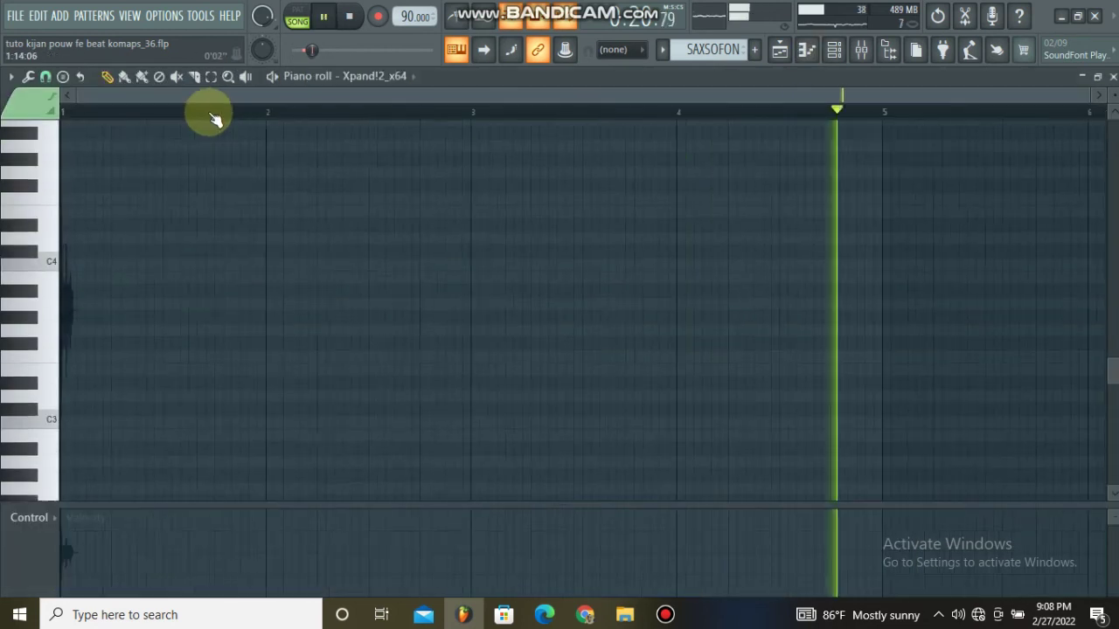
click(71, 110)
key(space)
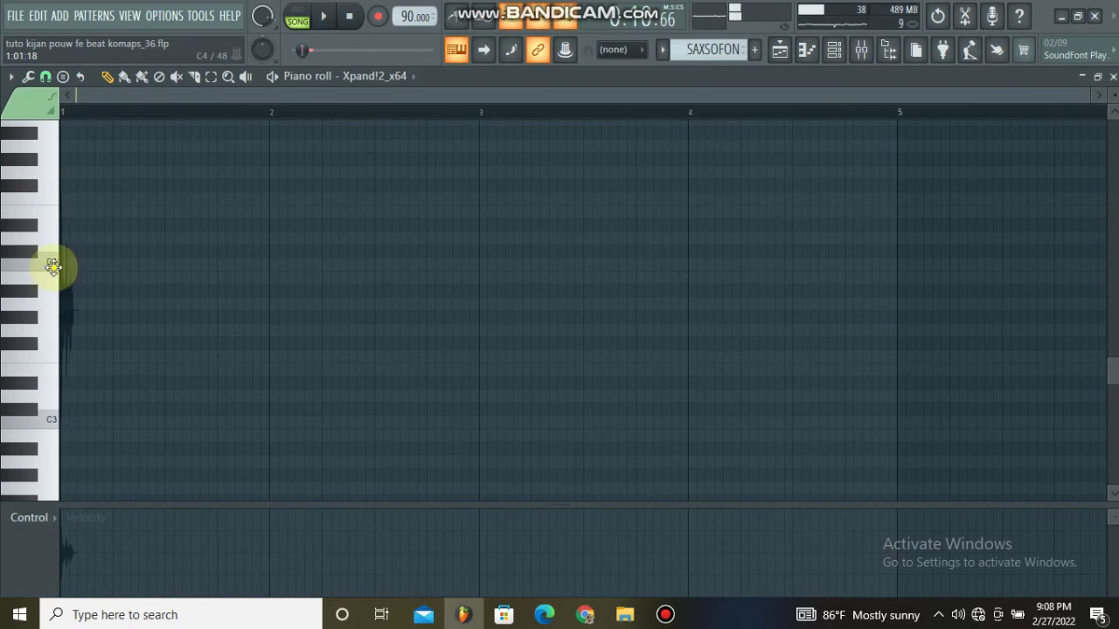
Place a C6 note at the start of bar 1 and play it back.
right_click(84, 264)
scroll(70, 200, up, 2)
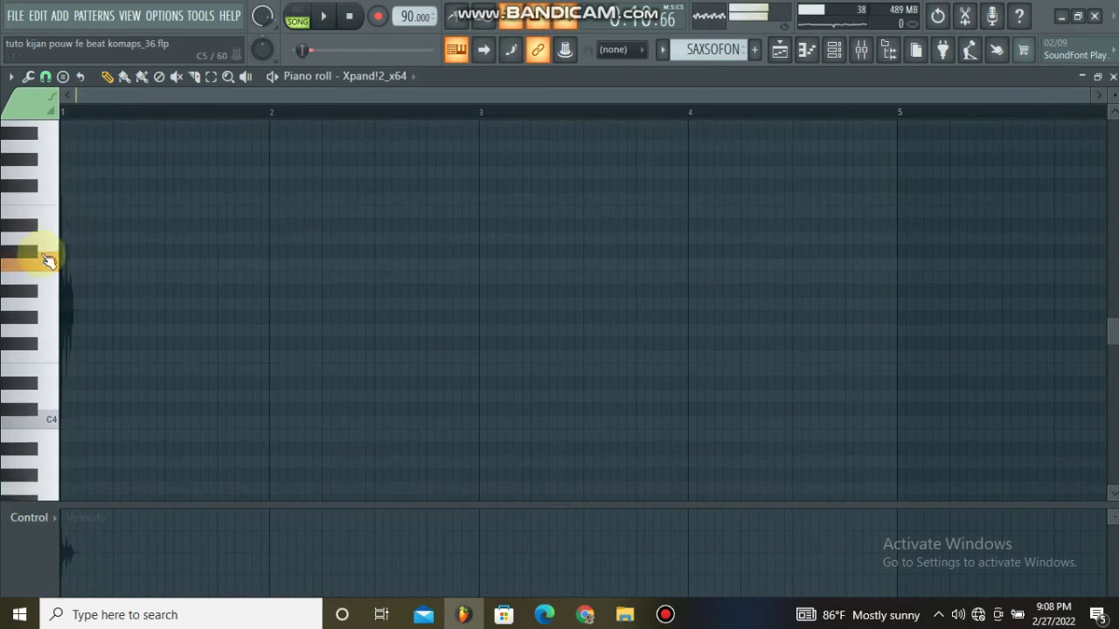
scroll(48, 261, up, 2)
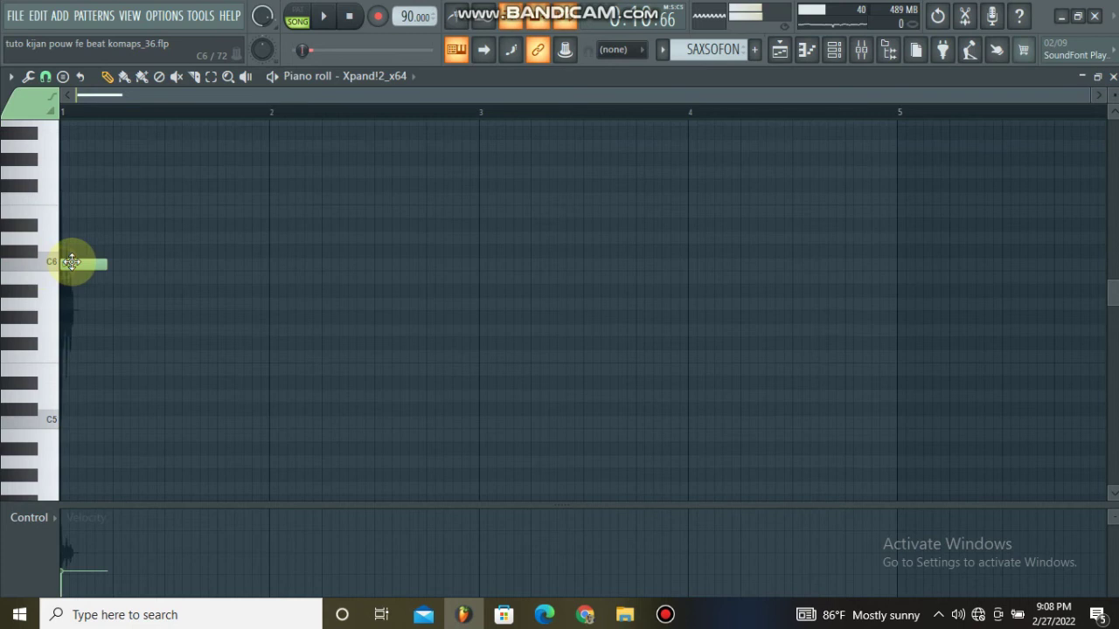
key(space)
Try lengthening the C6 note to half a bar with an A5 note following at 1:09:00, and delete the second note.
drag(114, 263, 160, 271)
click(163, 196)
right_click(183, 195)
click(166, 306)
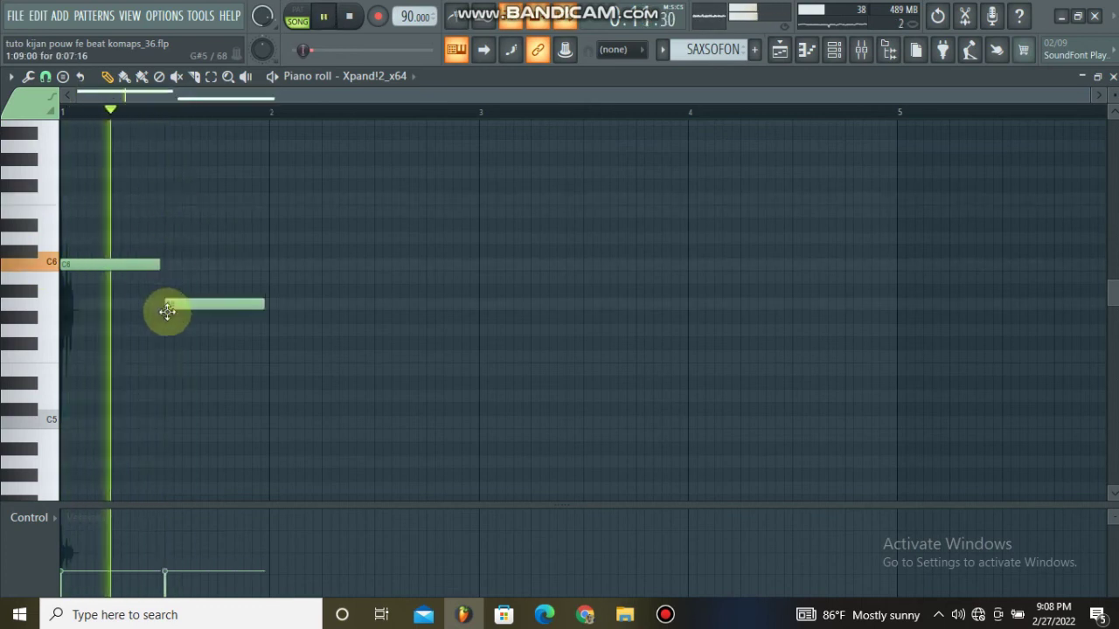
right_click(222, 303)
key(space)
Shorten the opening C6 note, follow it with short A5, G5 and F5 notes in the first half of bar 1, and play them back.
drag(161, 266, 147, 265)
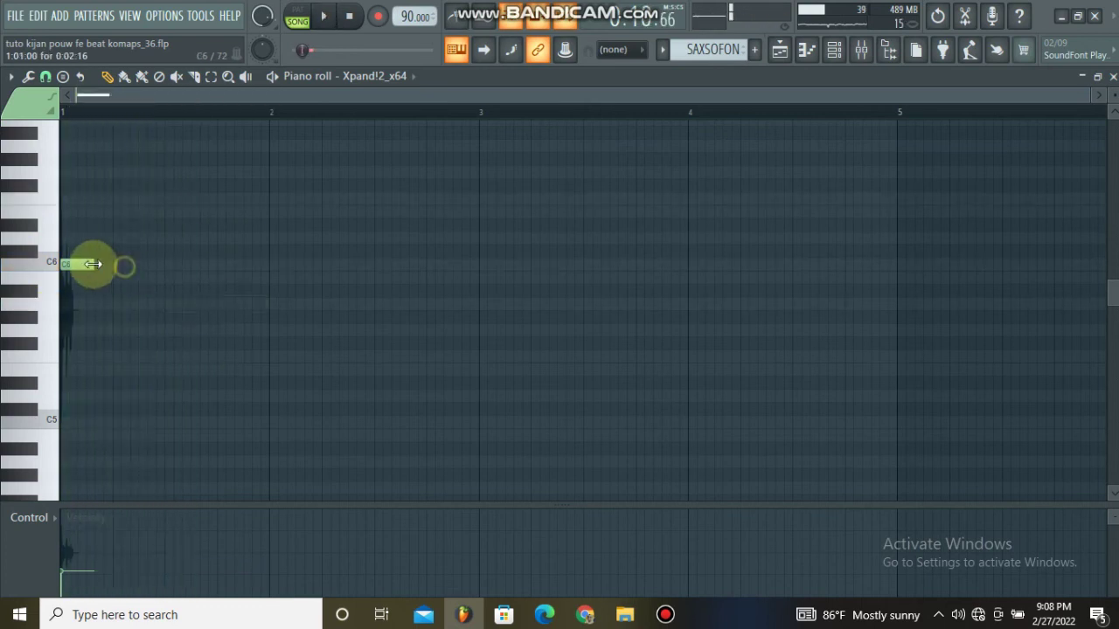
click(114, 329)
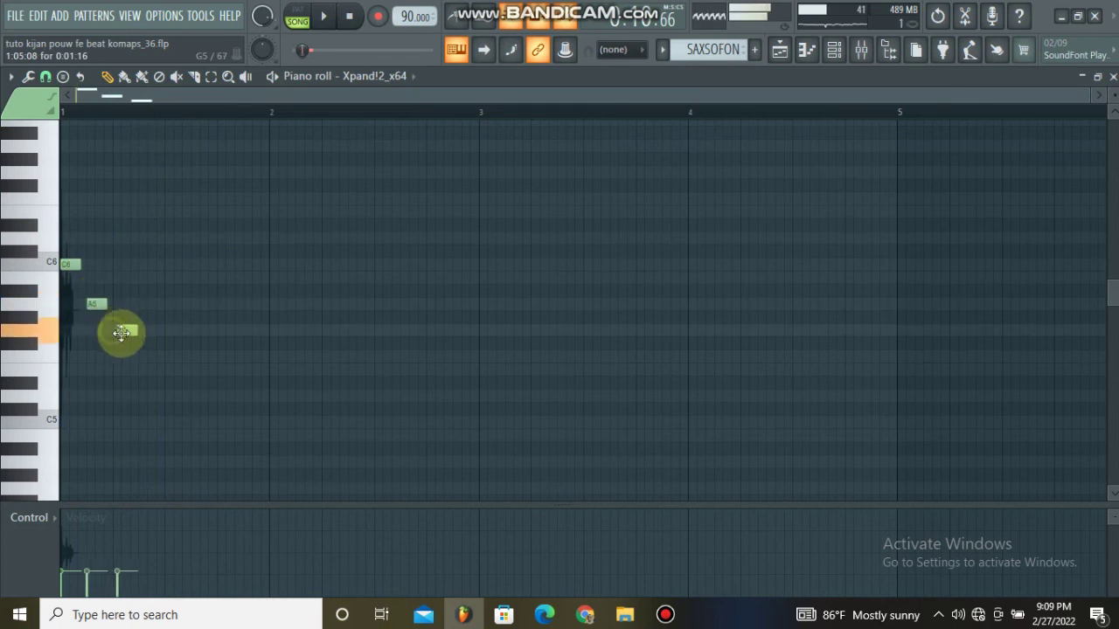
key(space)
click(138, 360)
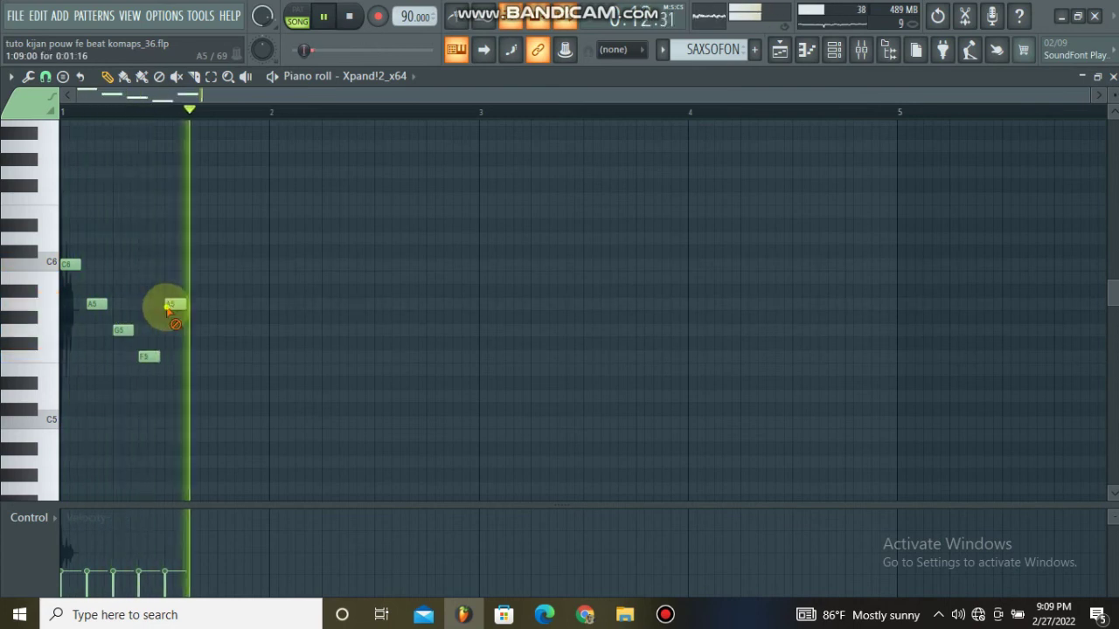
key(space)
key(space)
key(space)
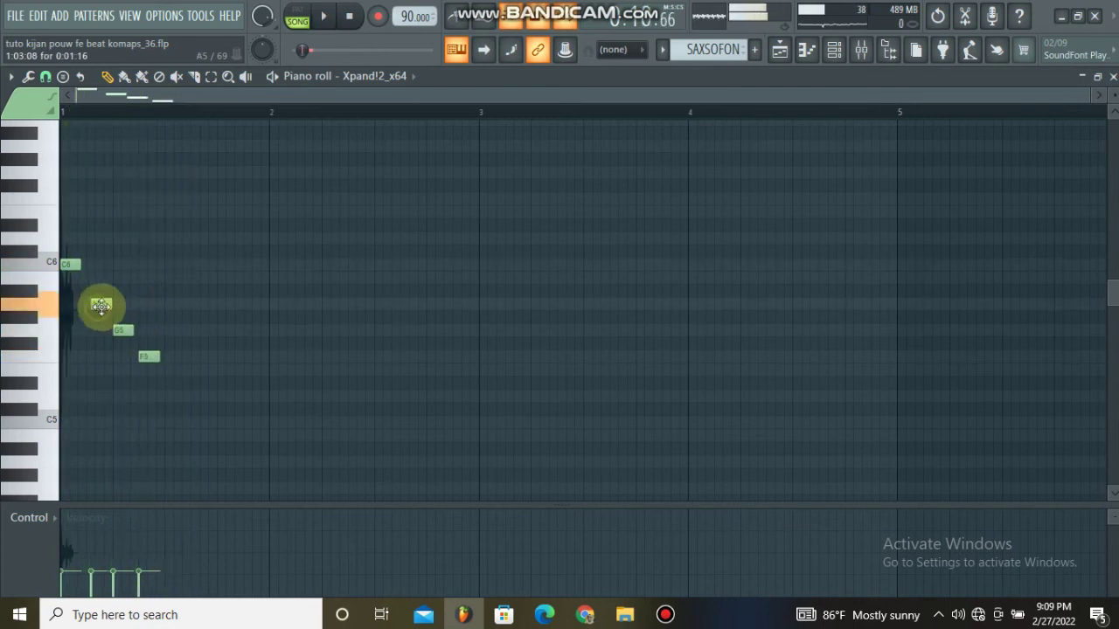
Raise the second note to C6, add a third C6 at 1:05:00, and delete the F5 note while auditioning the phrase.
drag(101, 306, 96, 262)
key(space)
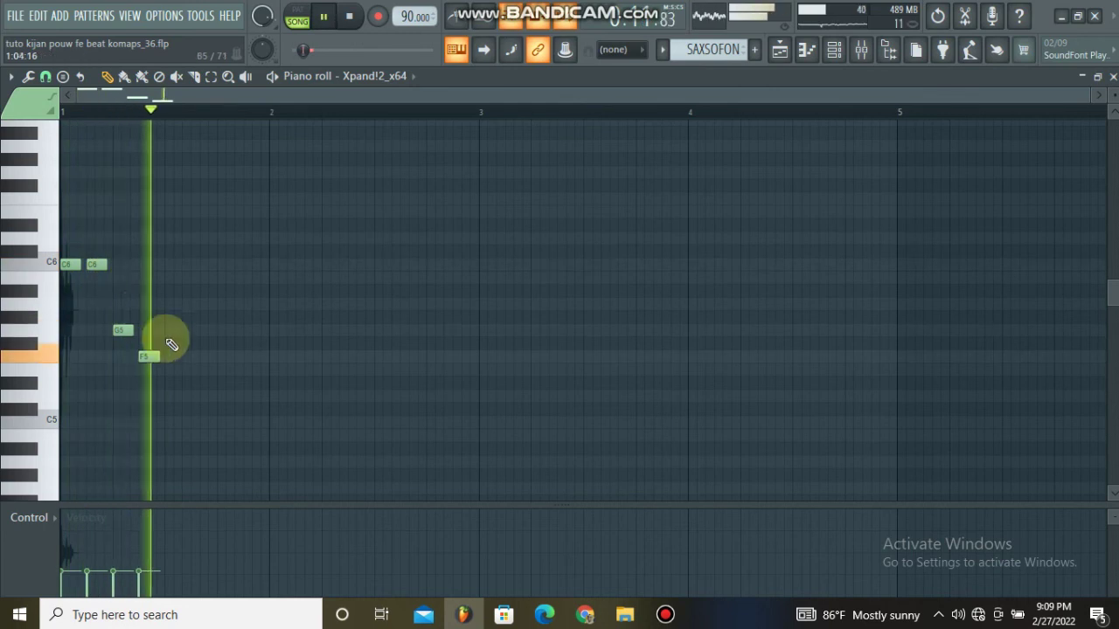
click(122, 266)
key(space)
key(space)
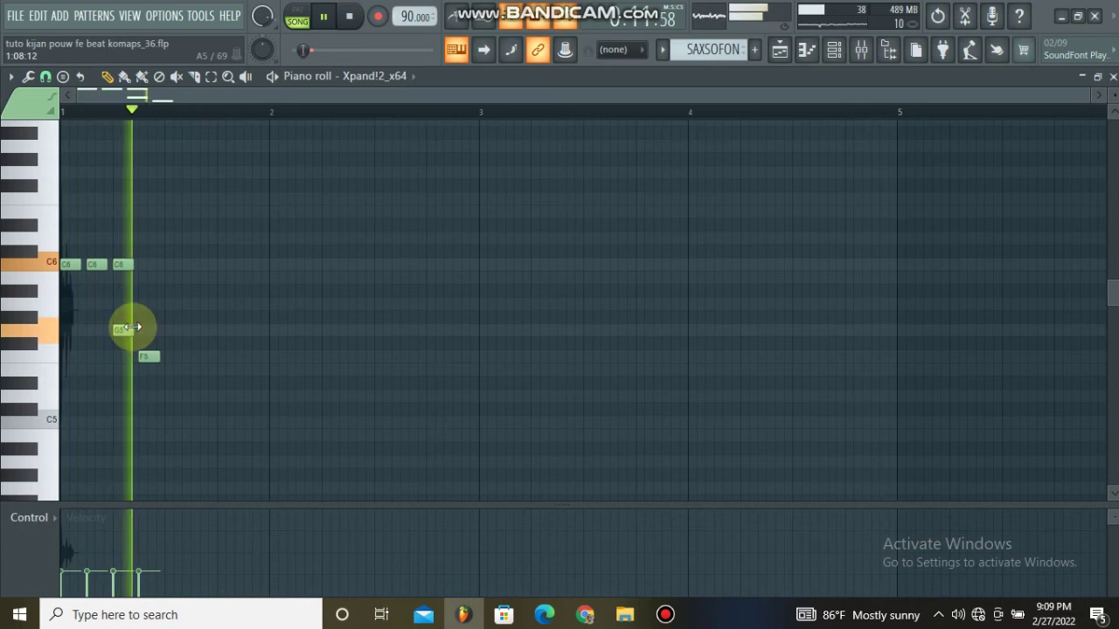
right_click(148, 356)
key(space)
Try longer C6 and G5 notes at 1:05:00, and settle both at two steps long.
drag(140, 339, 215, 330)
key(space)
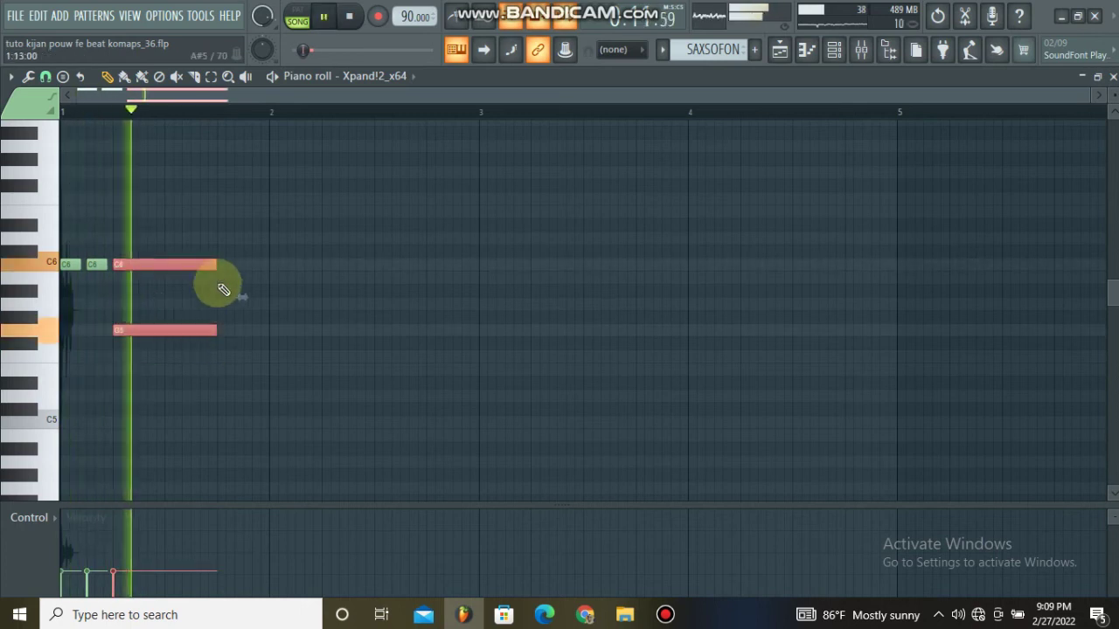
drag(215, 265, 130, 265)
key(space)
Add two-step notes continuing the phrase, D6 at 1:07:00 and E6 at 1:09:00, and play it back.
click(145, 225)
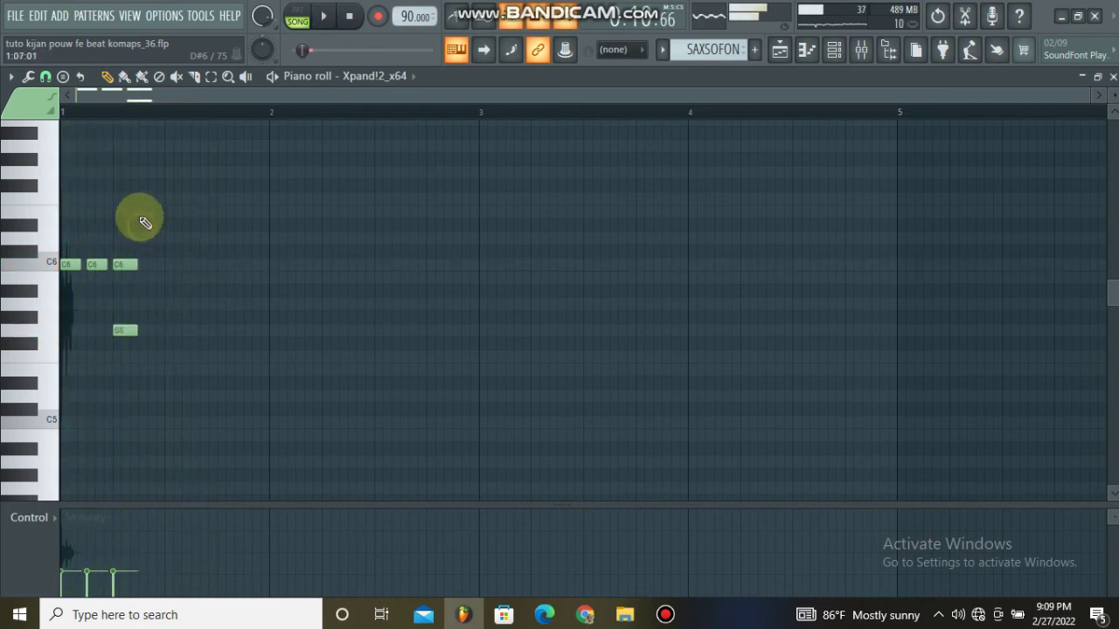
drag(139, 217, 140, 236)
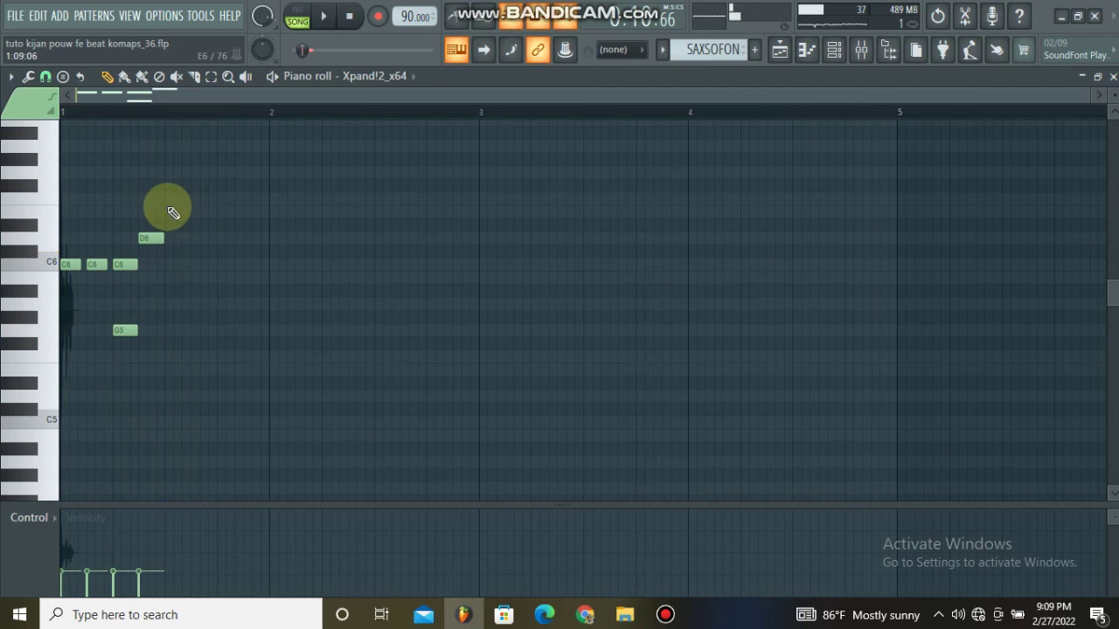
key(space)
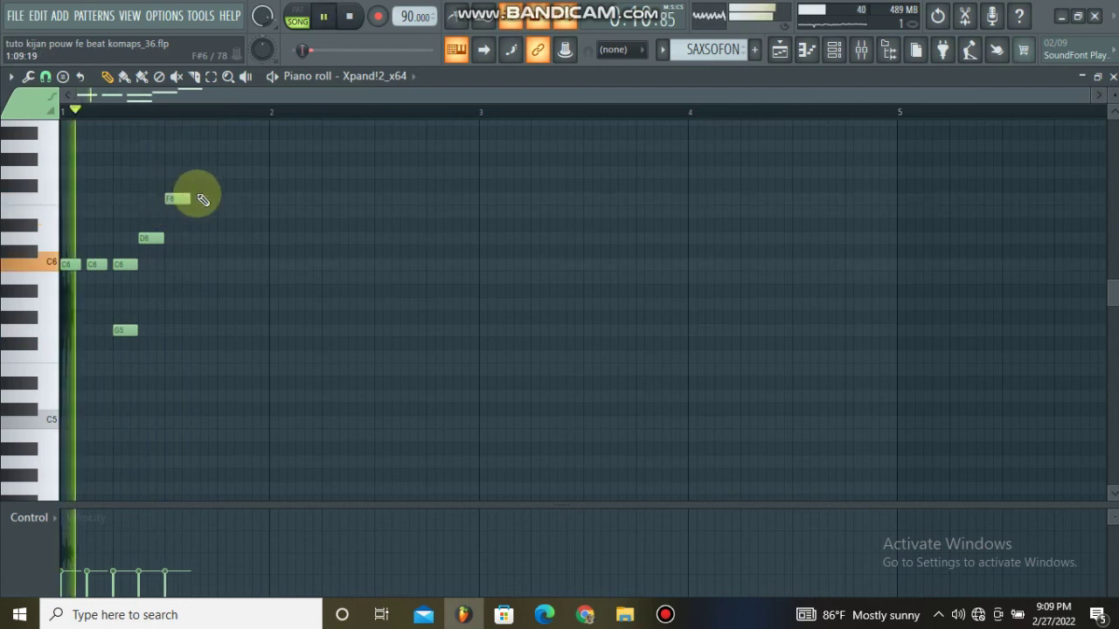
drag(181, 215, 199, 234)
key(space)
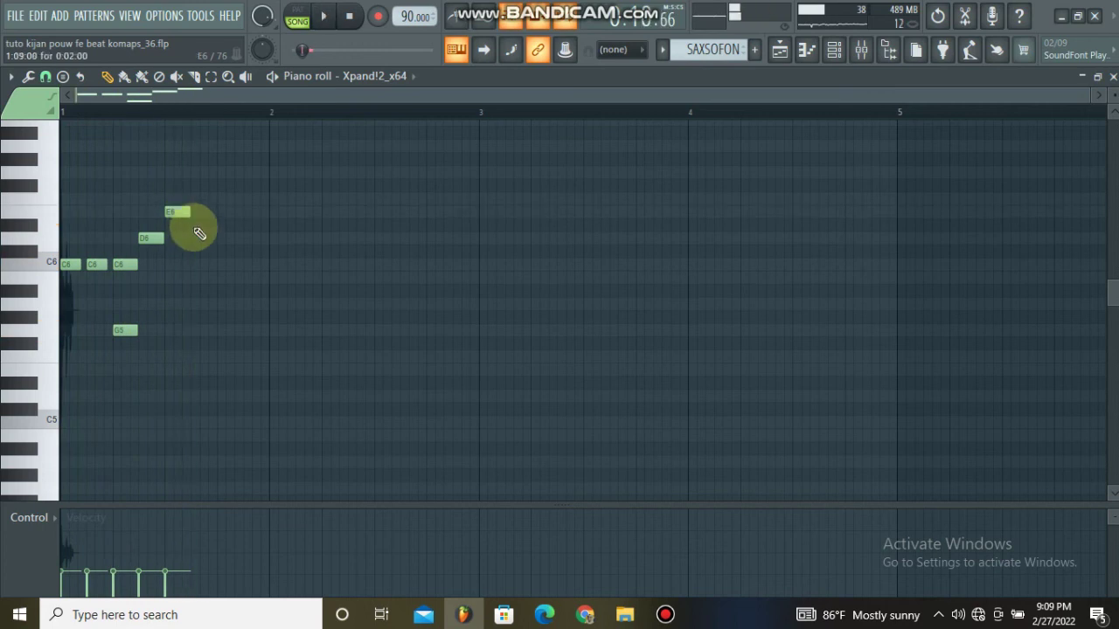
Try D6 and C6 notes after the E6, delete both, and lengthen the E6 to four steps.
click(227, 272)
key(space)
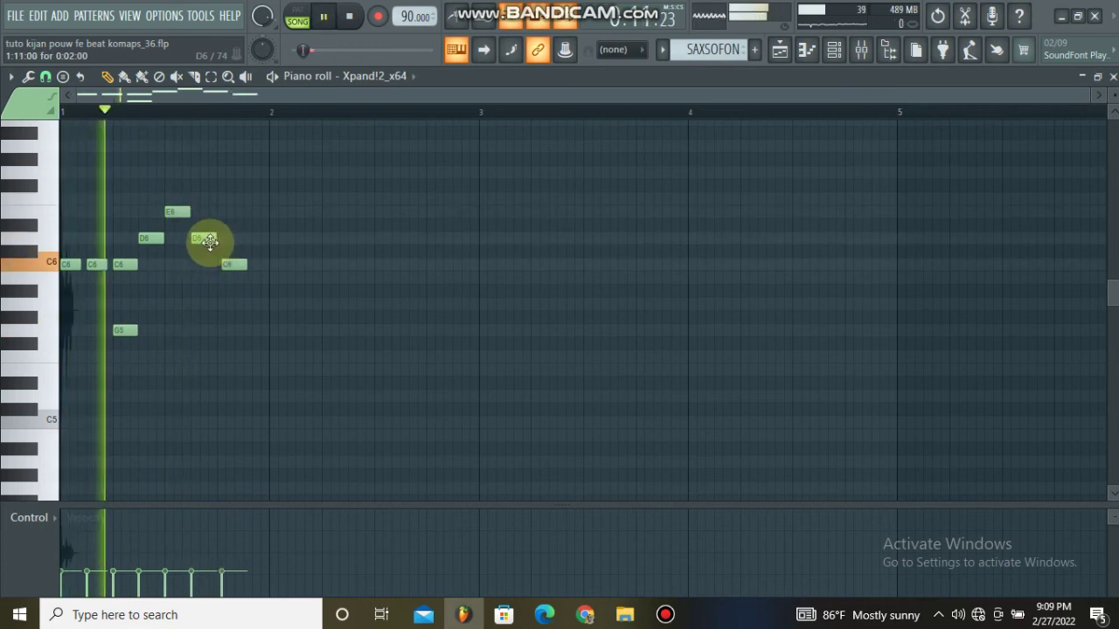
right_click(204, 237)
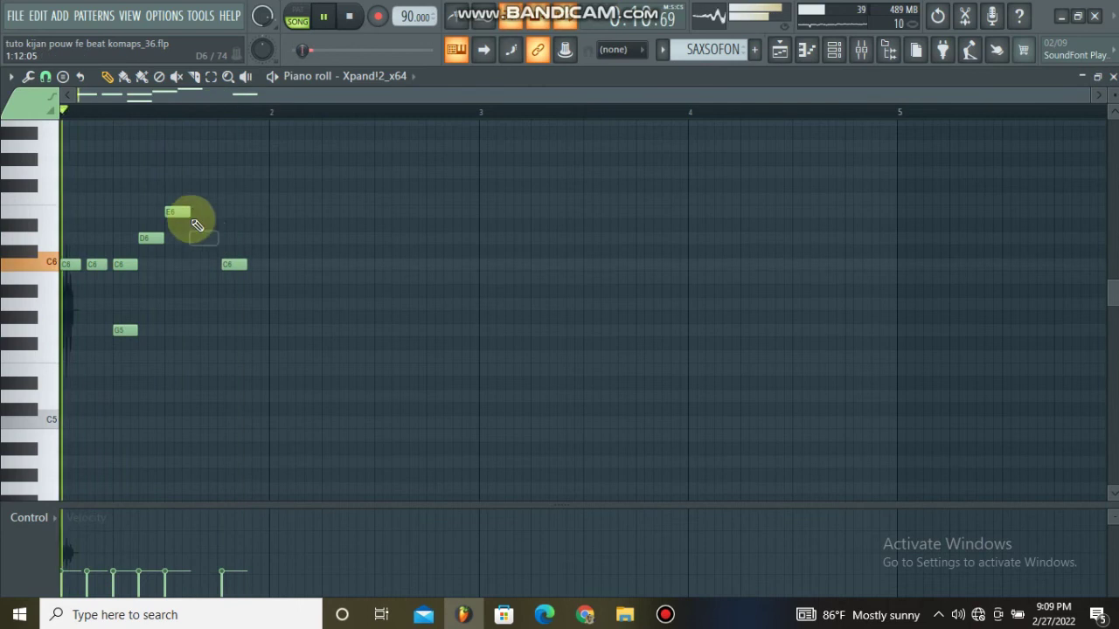
drag(187, 212, 214, 222)
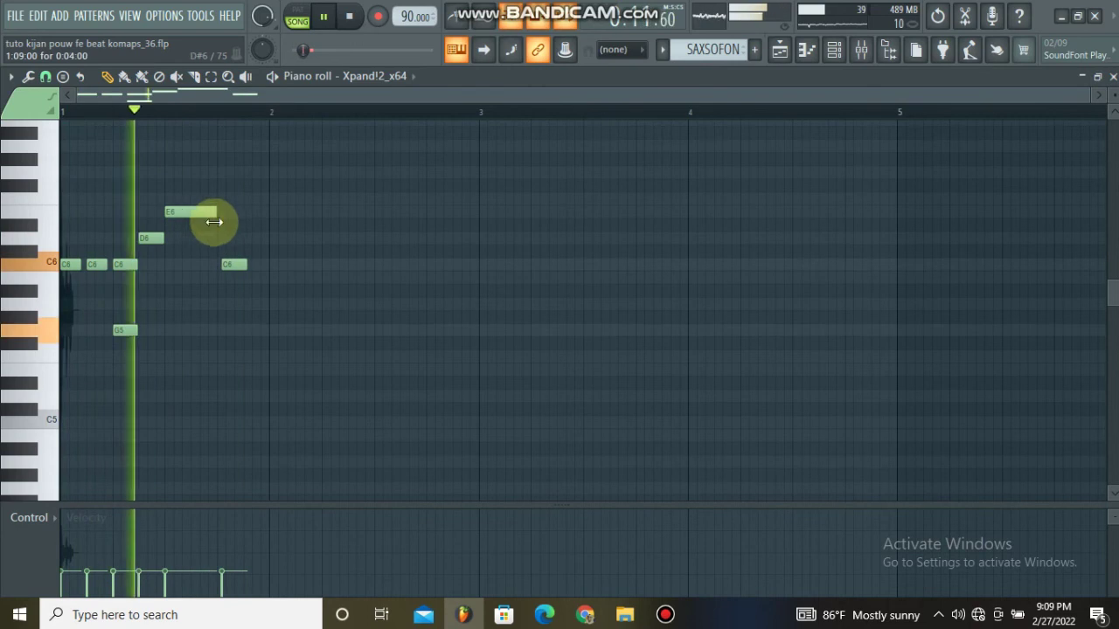
right_click(227, 265)
key(space)
Lower the four-step note at 1:09:00 to B5 and then G5, and delete the G5 note under the third C6.
drag(187, 217, 166, 277)
key(space)
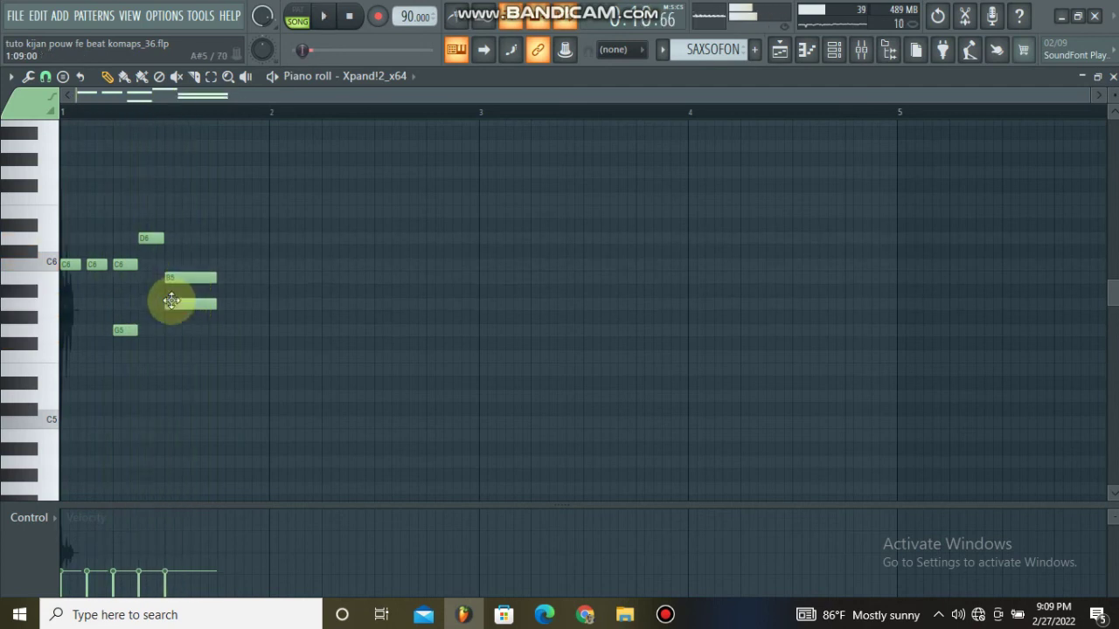
key(space)
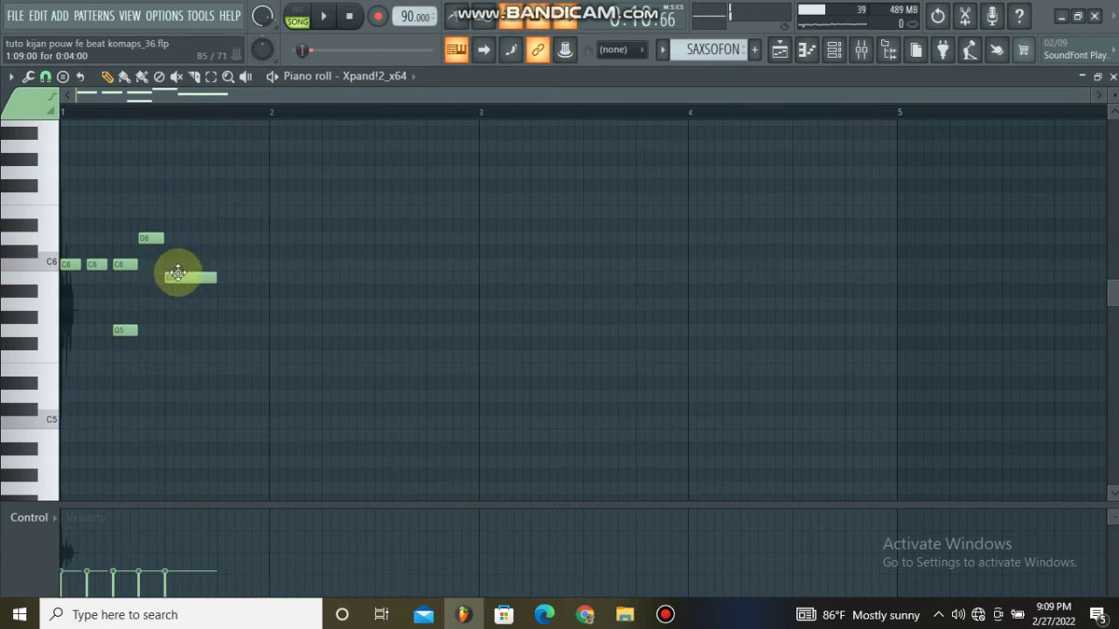
key(space)
drag(177, 261, 179, 335)
key(space)
key(space)
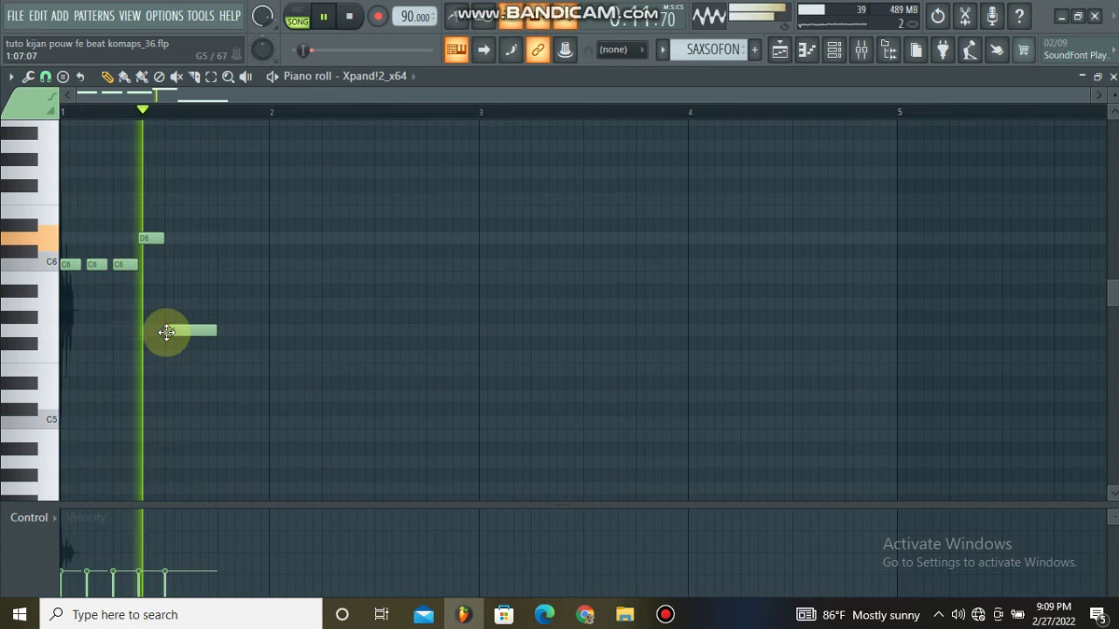
Audition the phrase and raise the four-step note at 1:09:00 to A5.
key(space)
key(space)
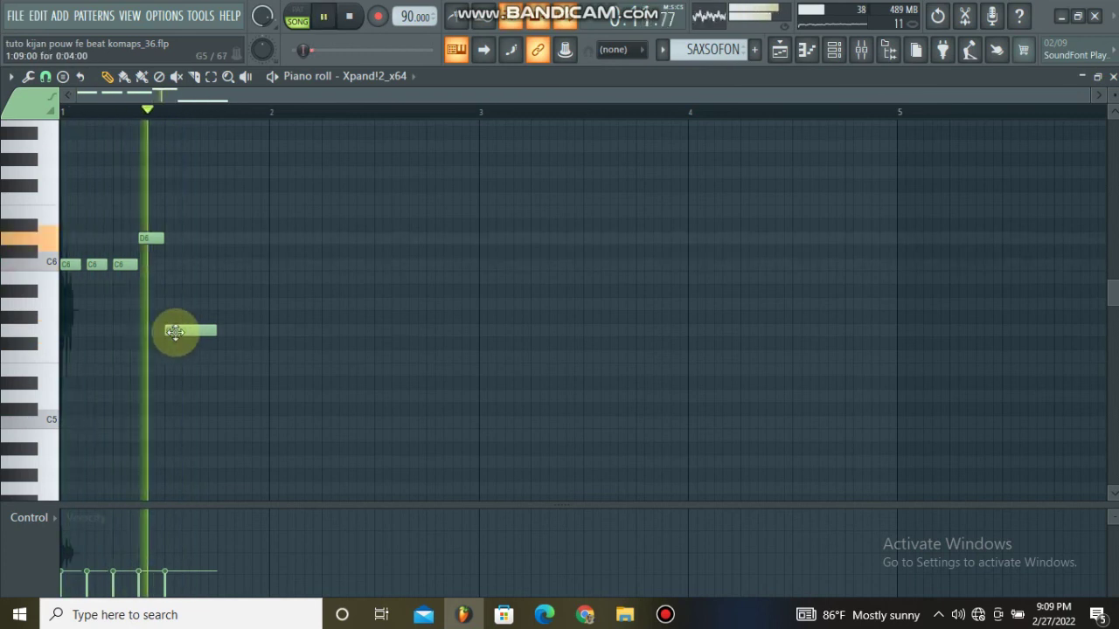
key(space)
drag(175, 333, 173, 305)
key(space)
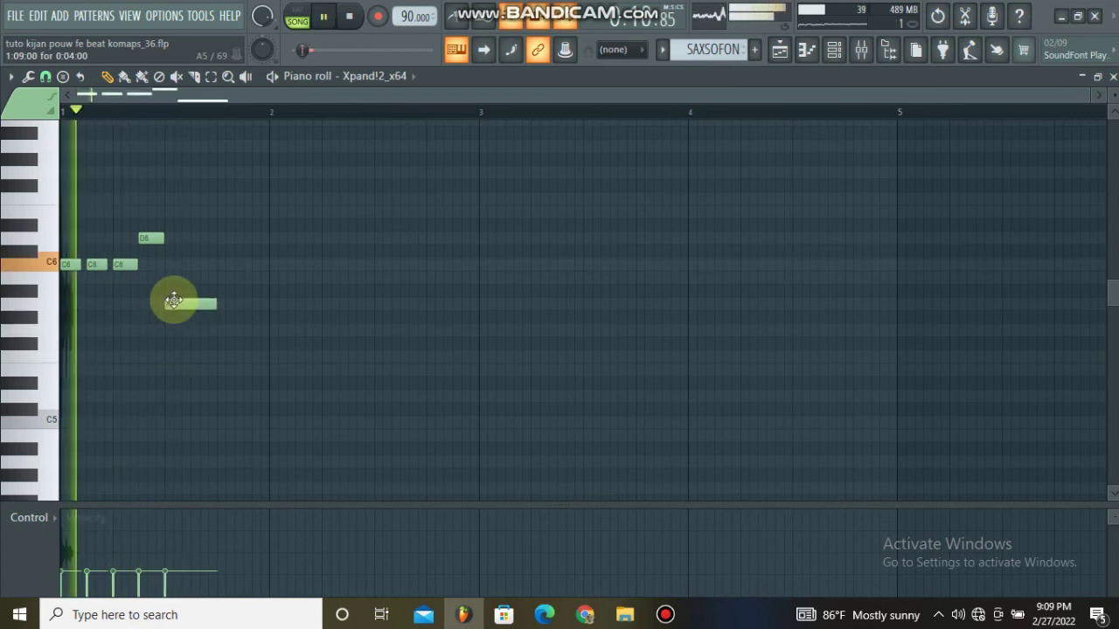
Add a four-step C6 at the start of bar 2 and a short F6 at 2:03:16, and play them back.
click(274, 305)
key(space)
drag(276, 267, 271, 258)
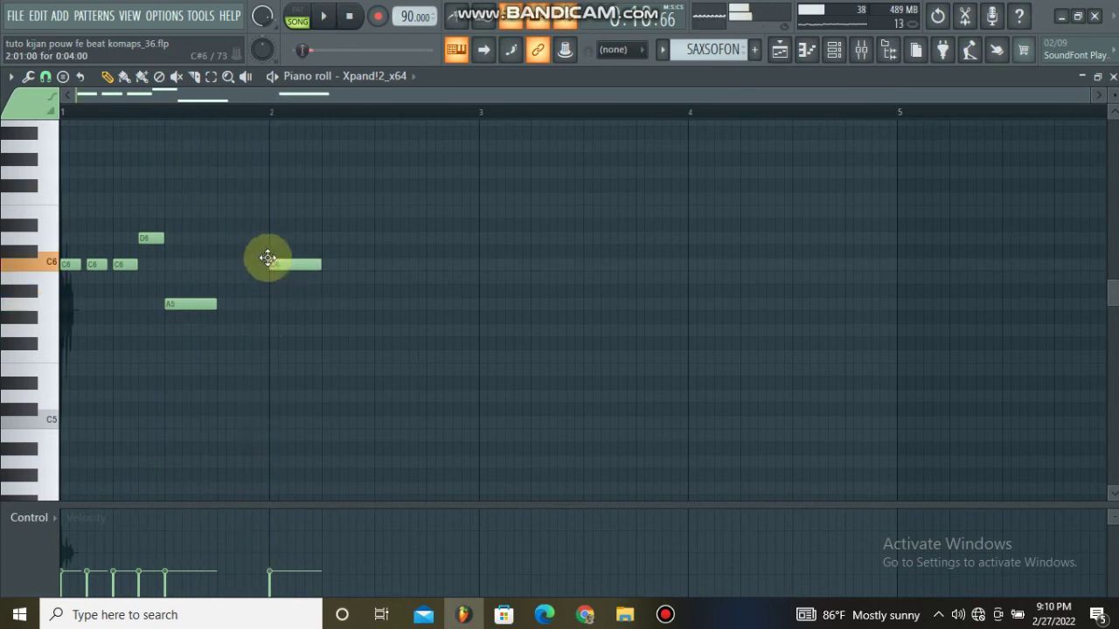
key(space)
click(328, 199)
drag(361, 200, 315, 203)
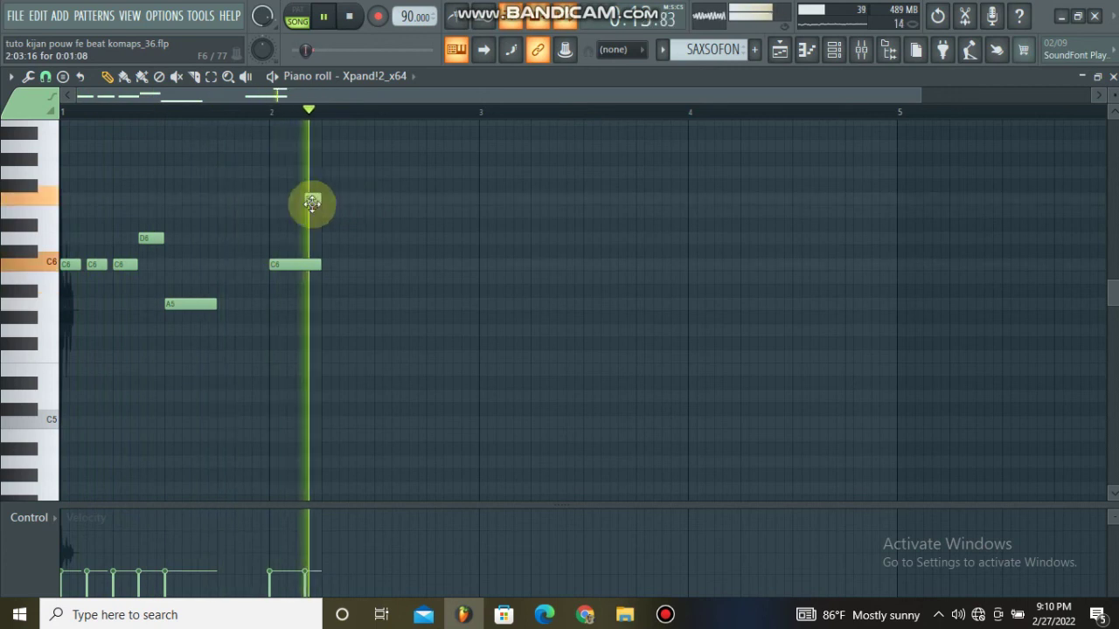
key(space)
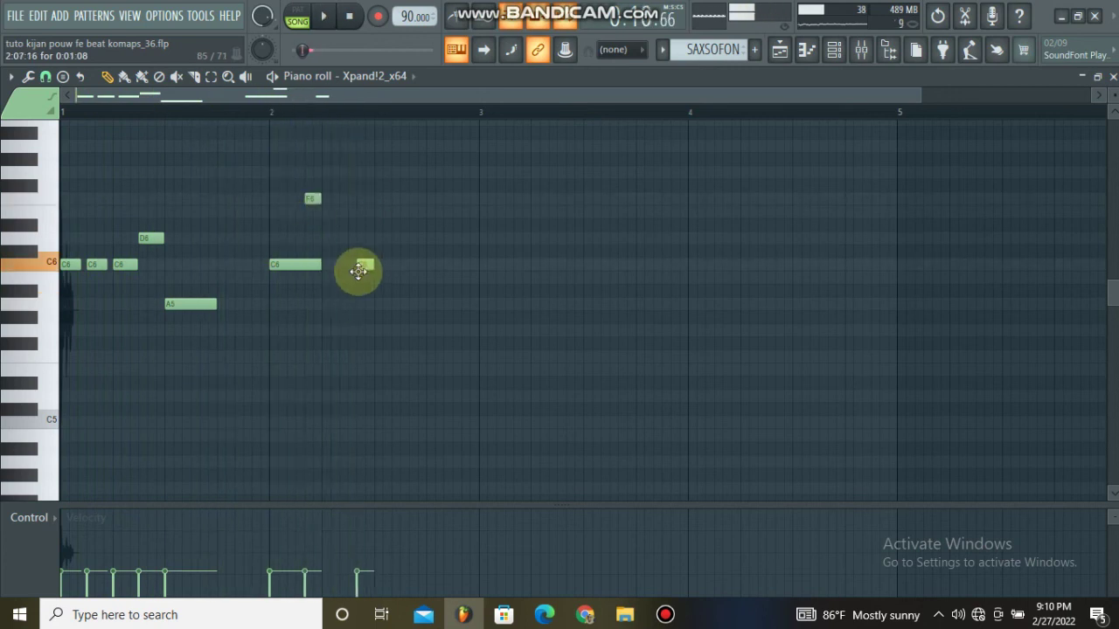
Place a short C6 at 2:07:00 and a B5 lasting from 2:09:00 to the end of bar 2, and play the phrase.
click(381, 277)
key(space)
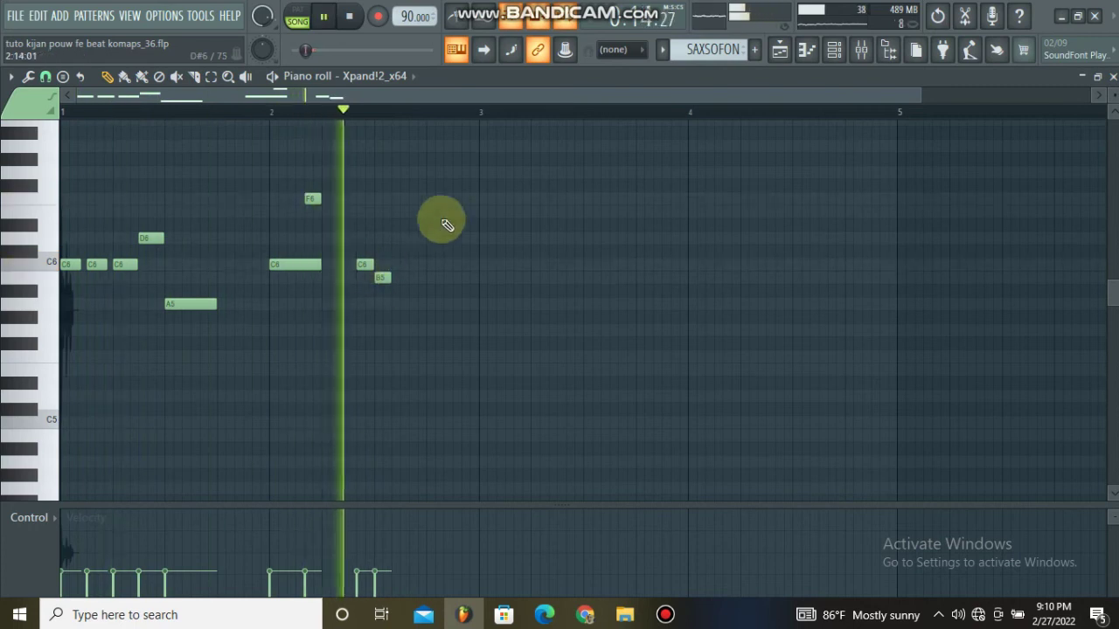
right_click(382, 277)
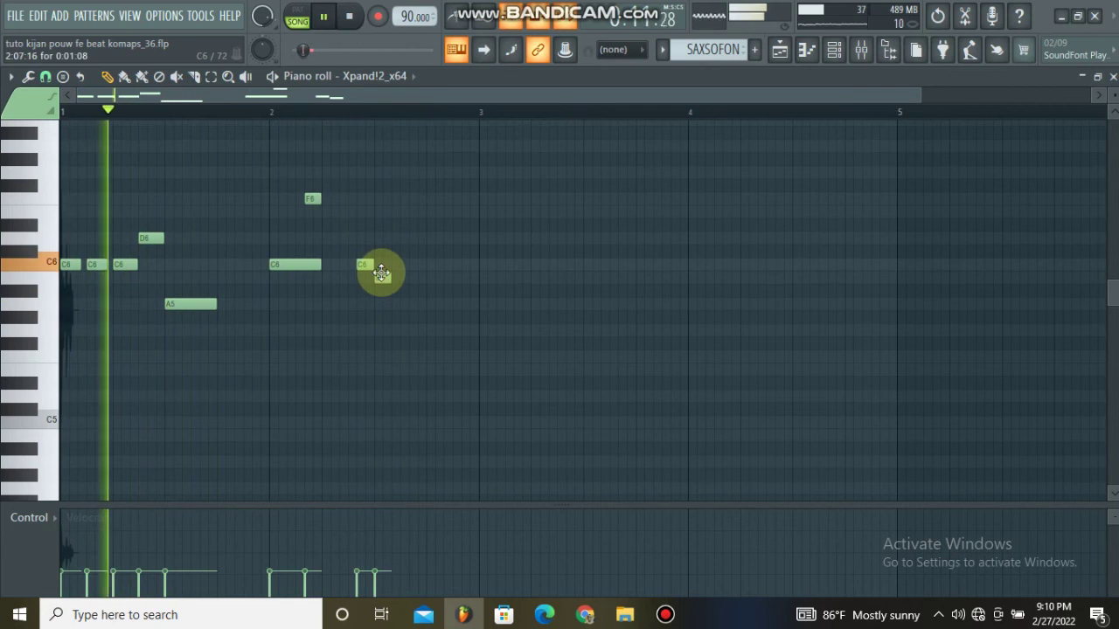
click(392, 278)
mouse_move(374, 265)
mouse_down()
mouse_move(392, 265)
mouse_move(352, 265)
mouse_up()
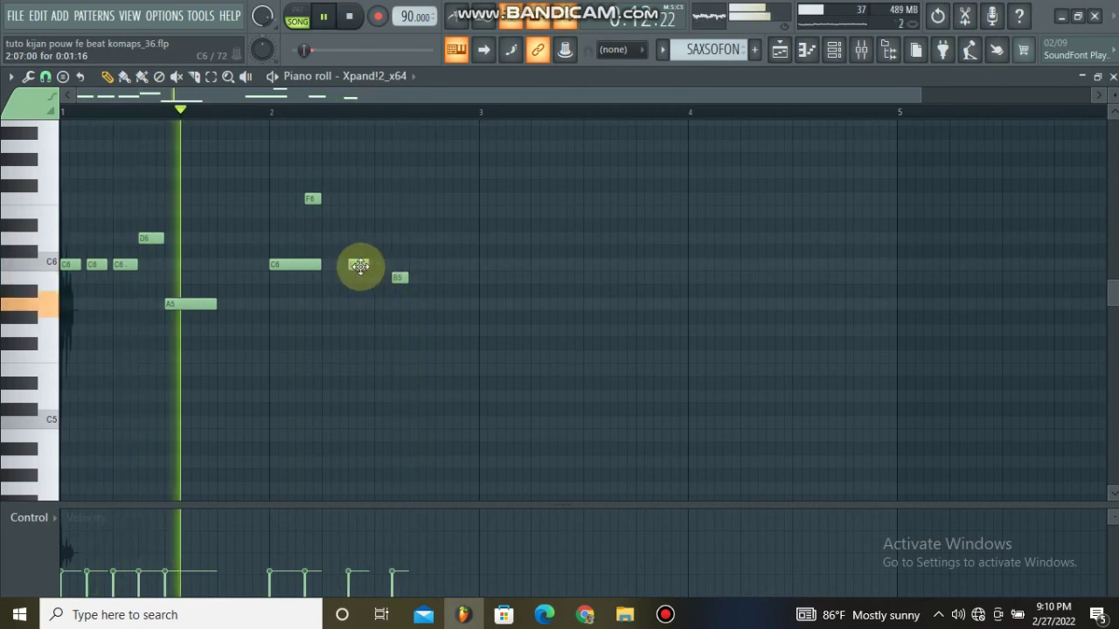
drag(399, 279, 470, 282)
key(space)
key(space)
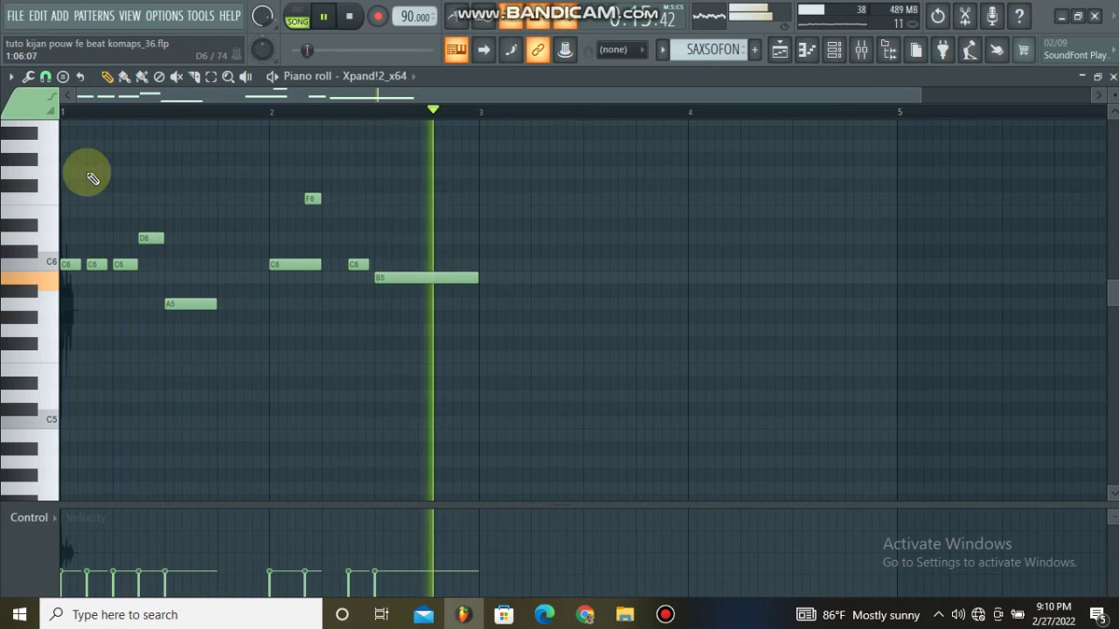
key(space)
Add an eight-step A6 note at the start of bar 1, make it a slide note in its properties, and play it.
click(67, 146)
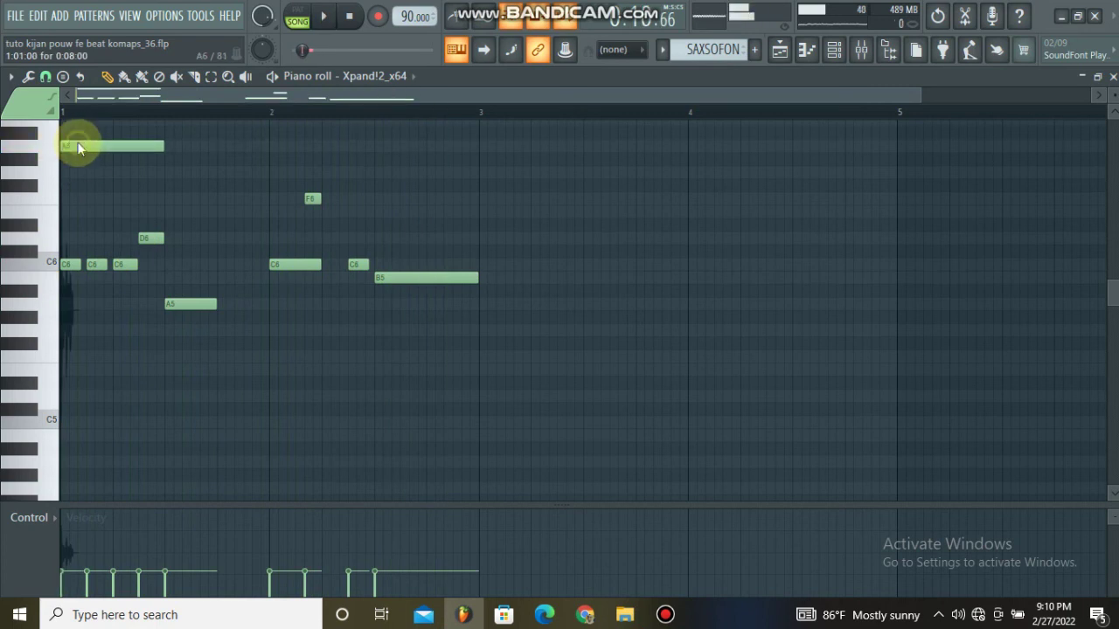
double_click(77, 147)
click(644, 399)
key(space)
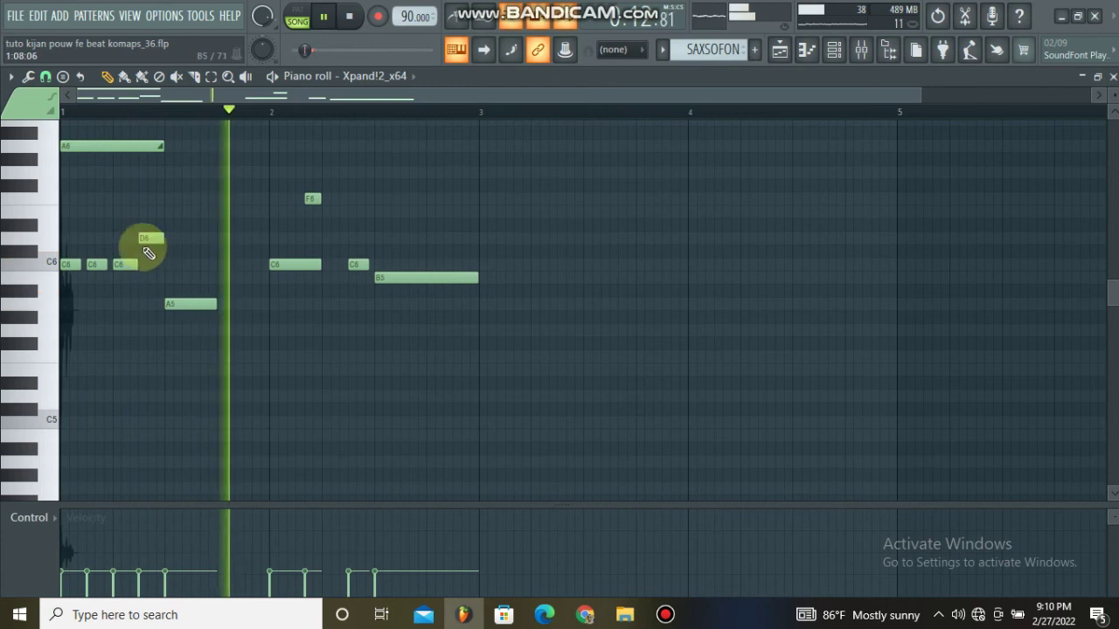
Lower the first C6 note of bar 1 to A5 and play the melody back.
key(space)
drag(69, 263, 73, 306)
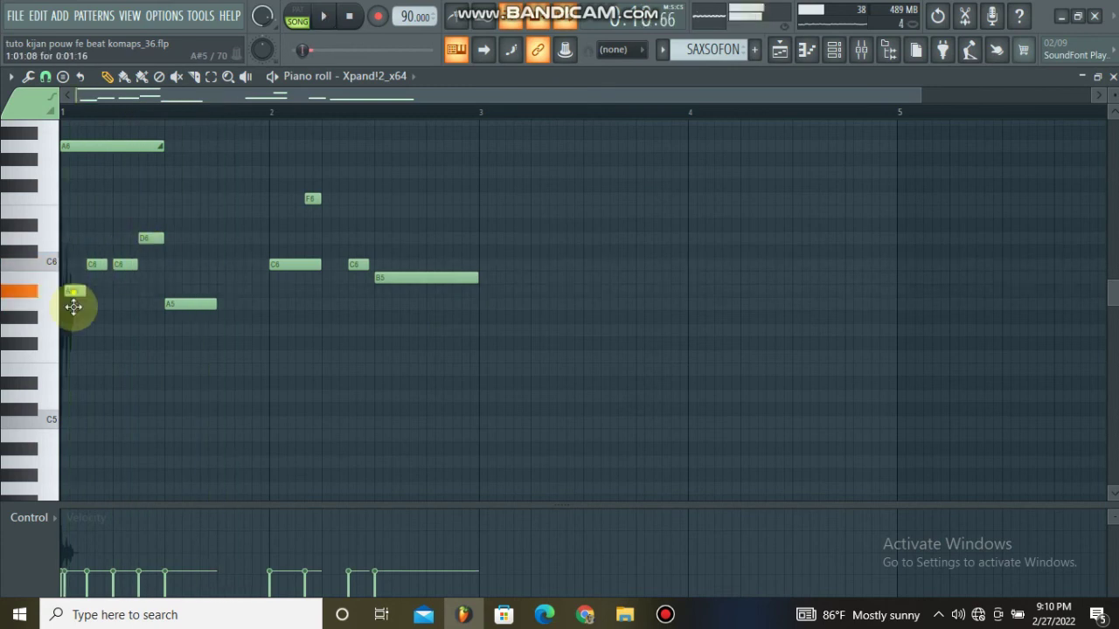
key(space)
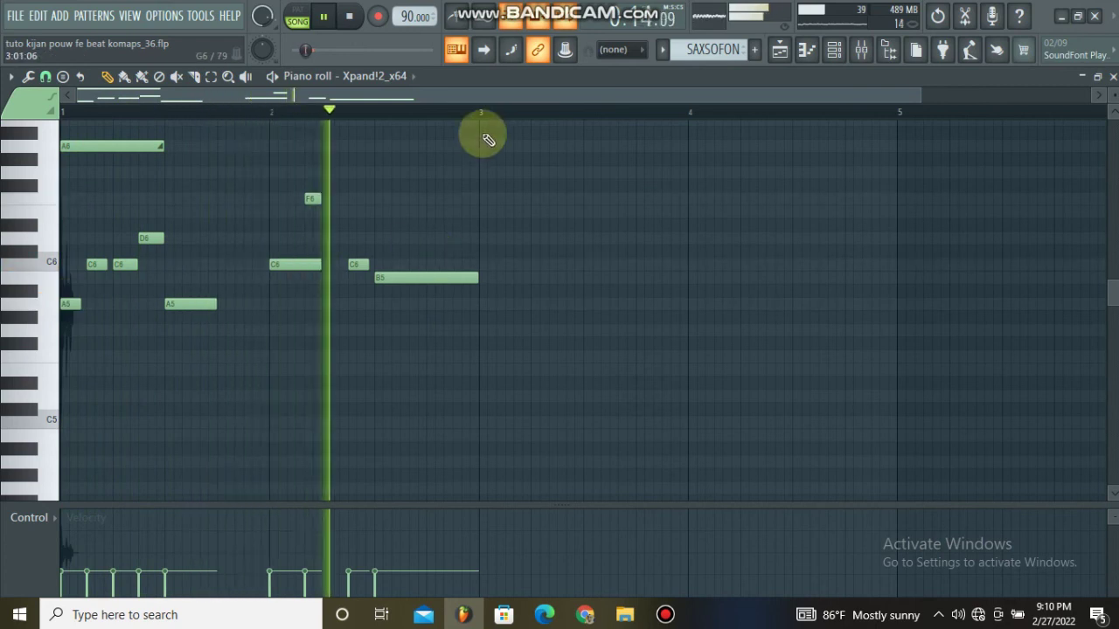
Start the F6 in bar 2 earlier at 2:03:00, shorten the C6 before it to two steps, and audition the change.
drag(313, 199, 304, 199)
key(space)
key(space)
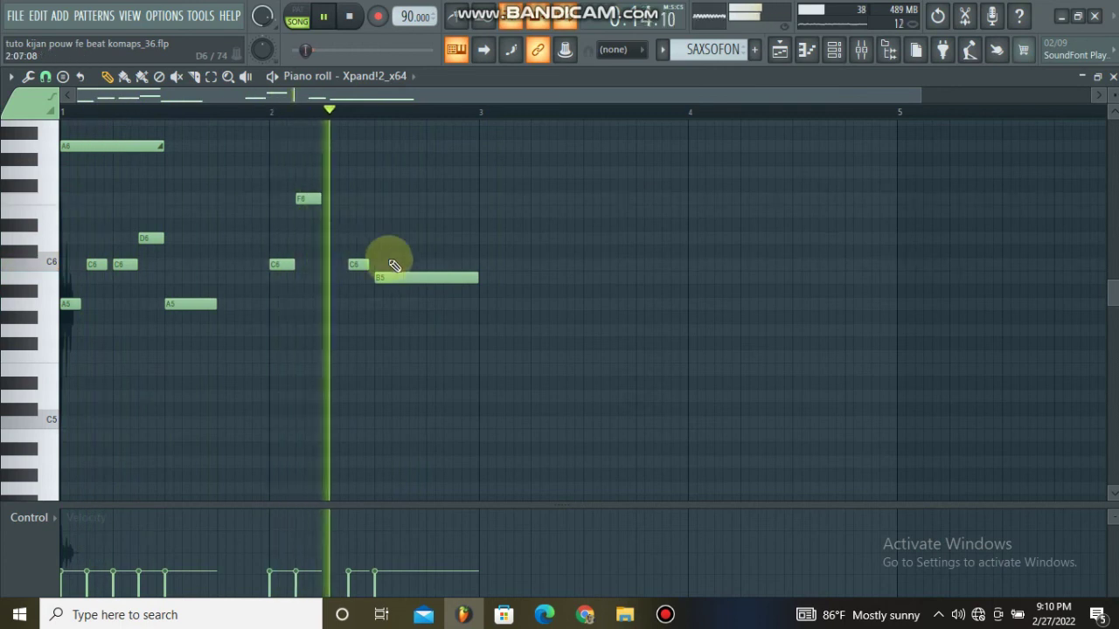
key(space)
Select all notes in bars 1 and 2, duplicate them into bars 3 and 4, and play the result.
drag(483, 114, 14, 162)
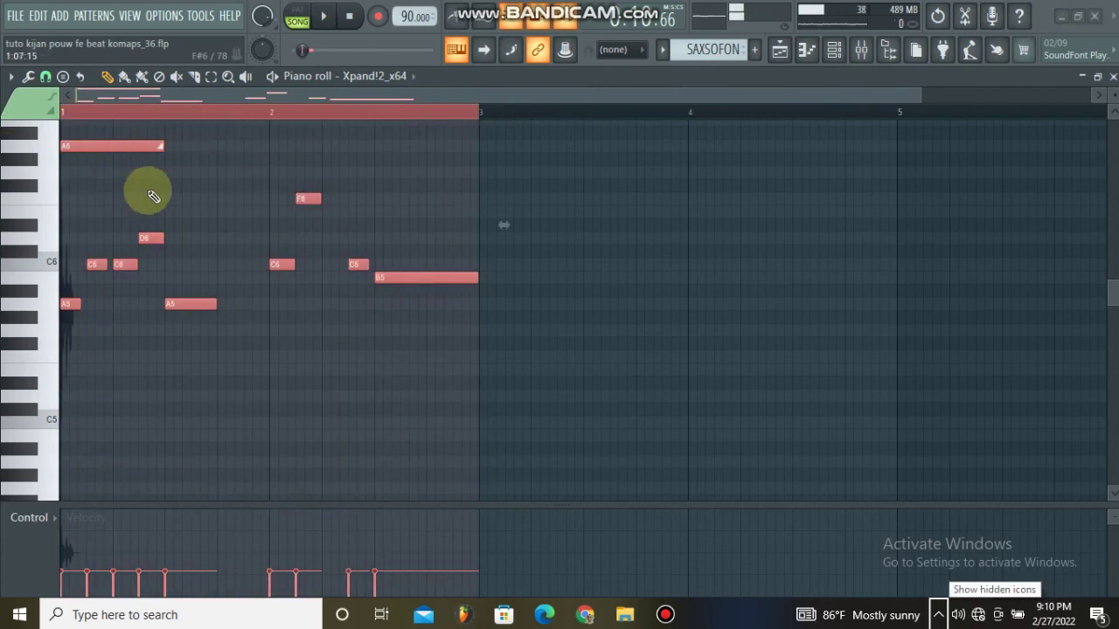
drag(130, 145, 495, 150)
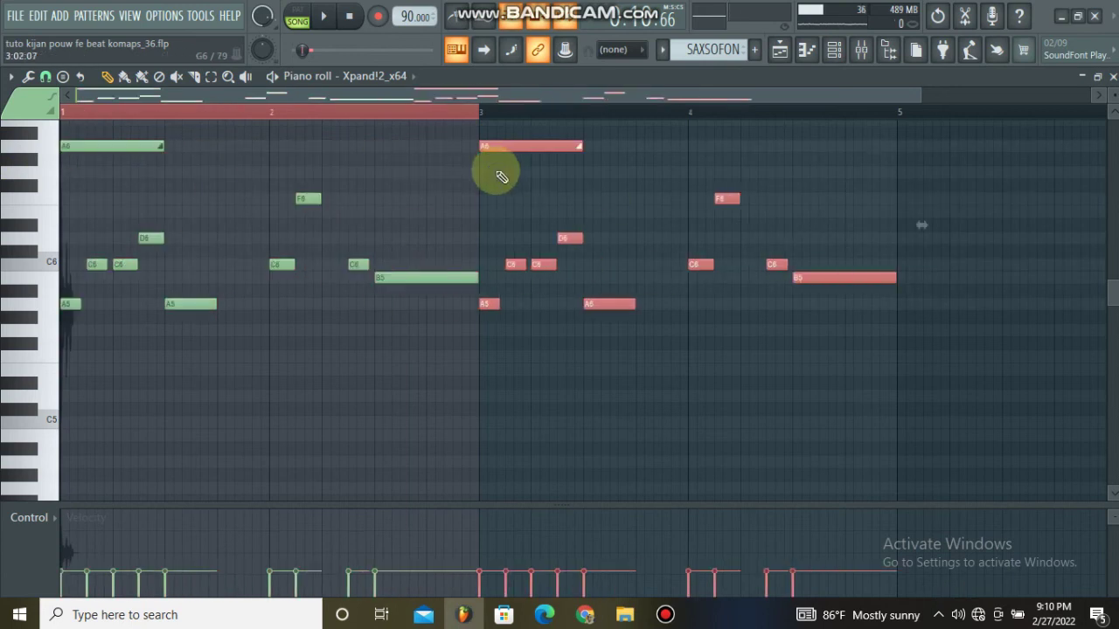
key(space)
Extend the time selection over all four bars and close the piano roll to return to the playlist.
click(883, 119)
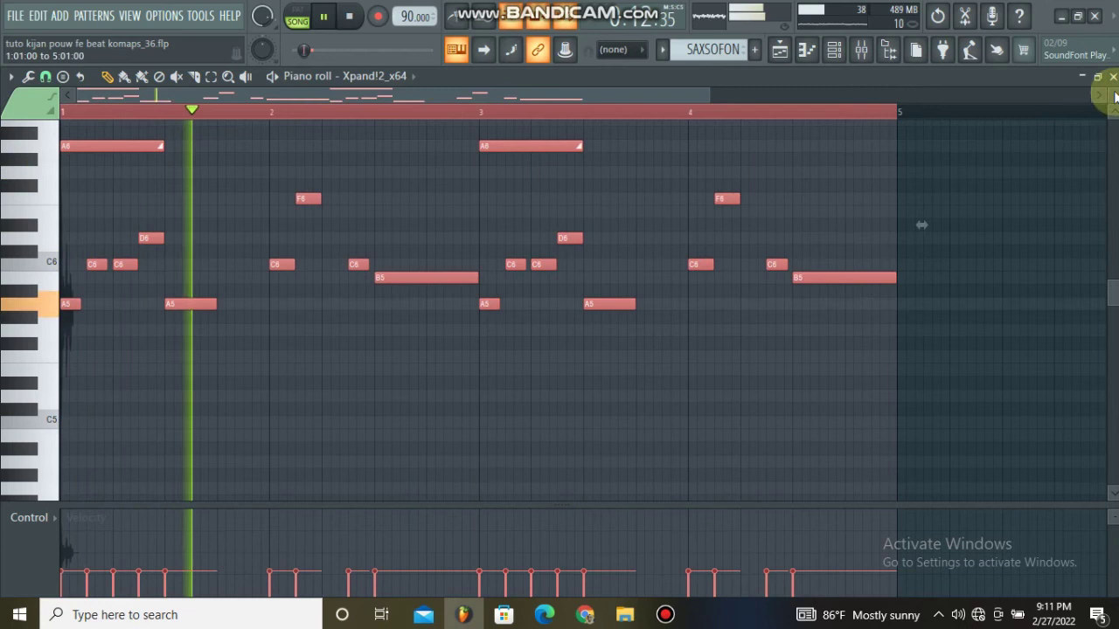
key(Escape)
key(Escape)
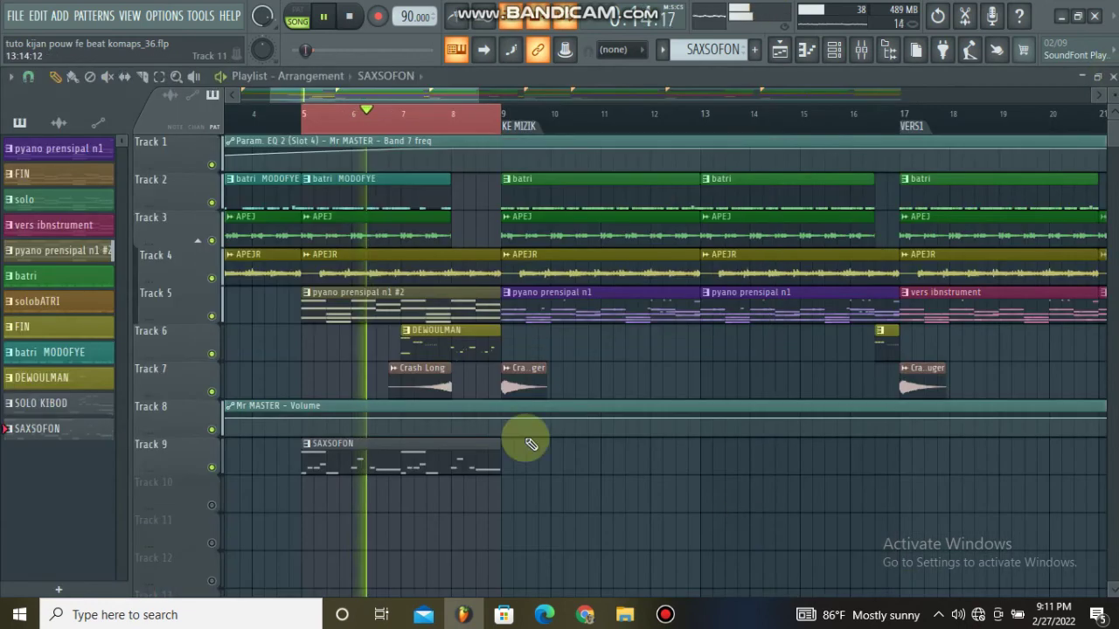
Shorten the SAXSOFON clip on Track 9 to end at bar 8 and stop playback.
drag(498, 452, 447, 451)
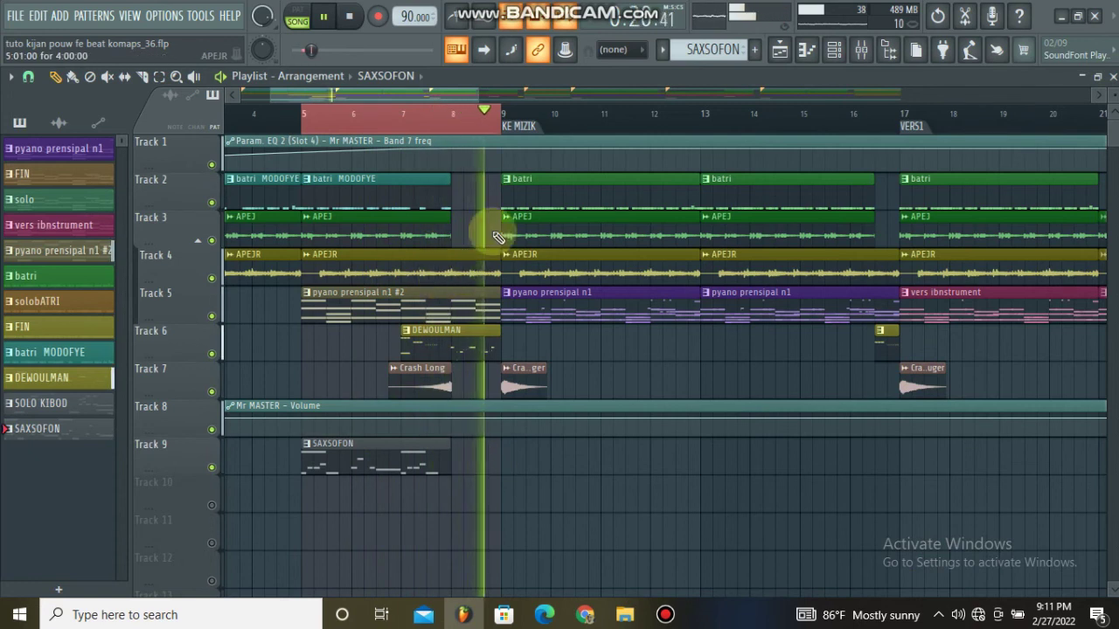
key(space)
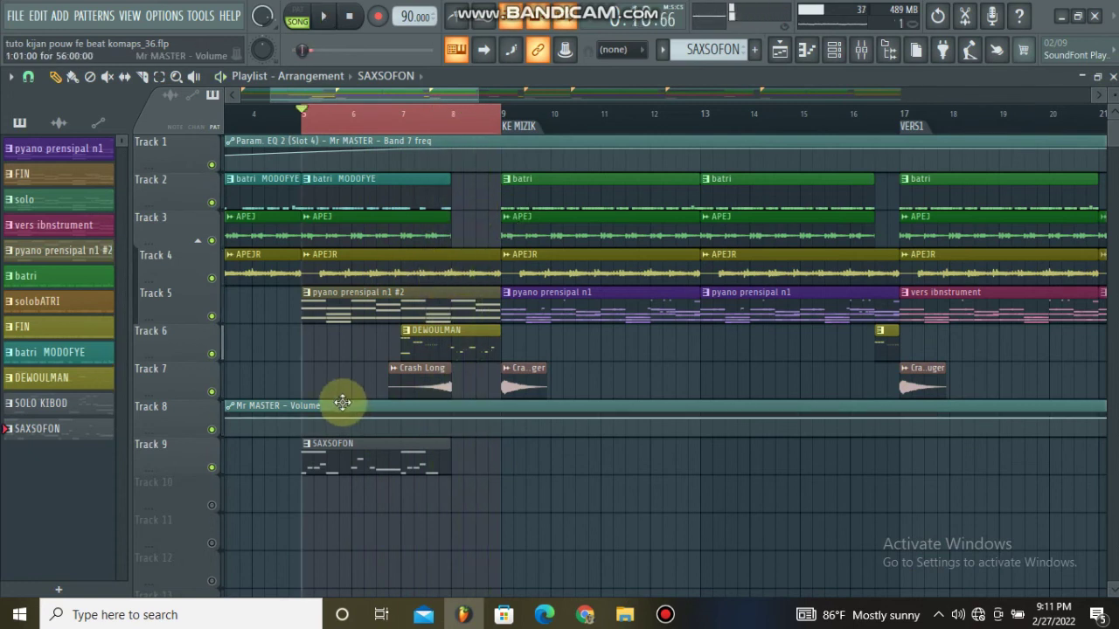
click(665, 615)
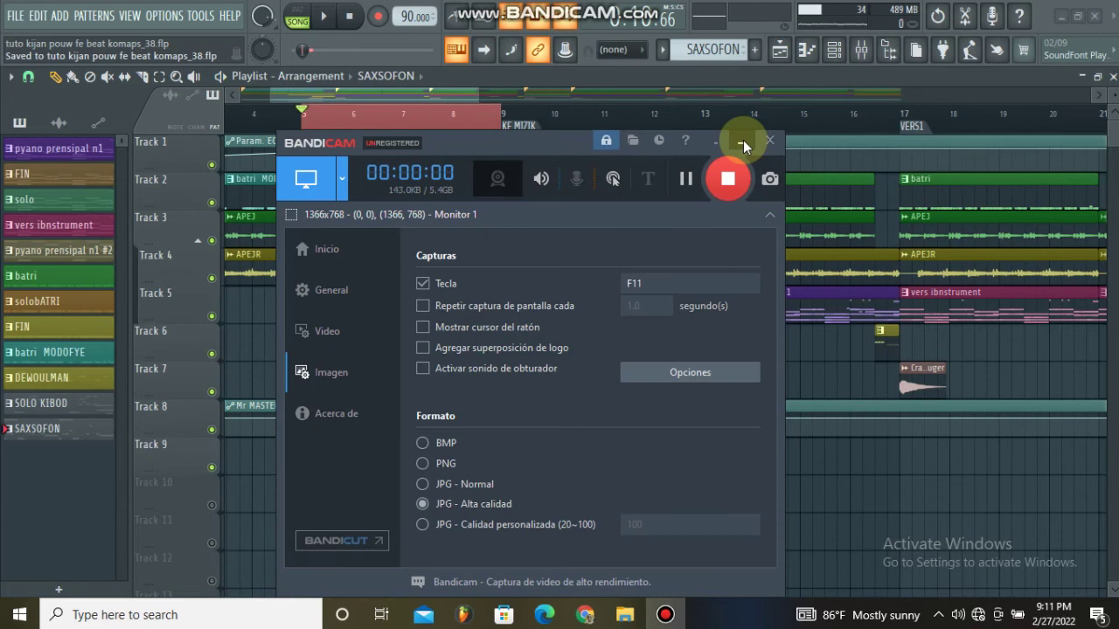
click(743, 142)
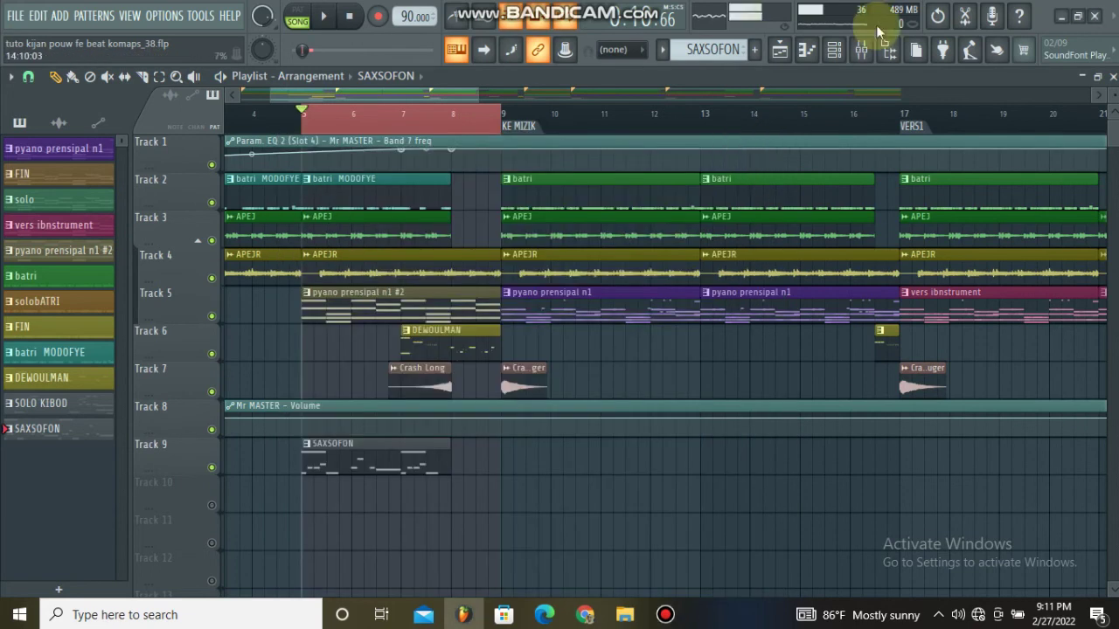
Route the Xpand!2_x64 channel to mixer track 7 and select that track in the mixer.
click(861, 50)
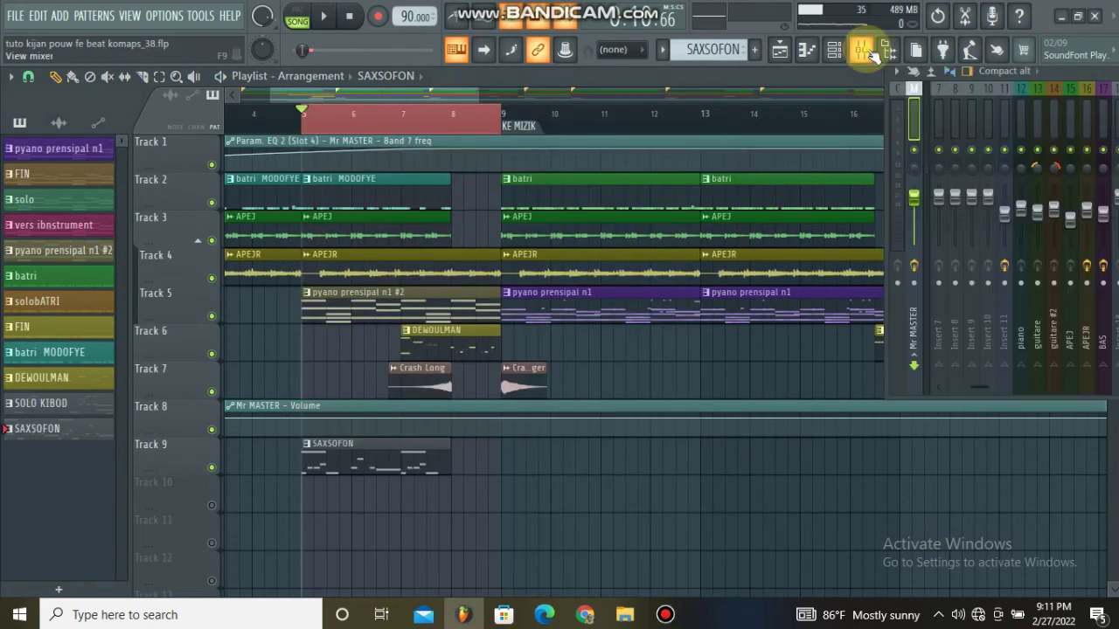
click(1004, 126)
click(1004, 126)
click(1018, 120)
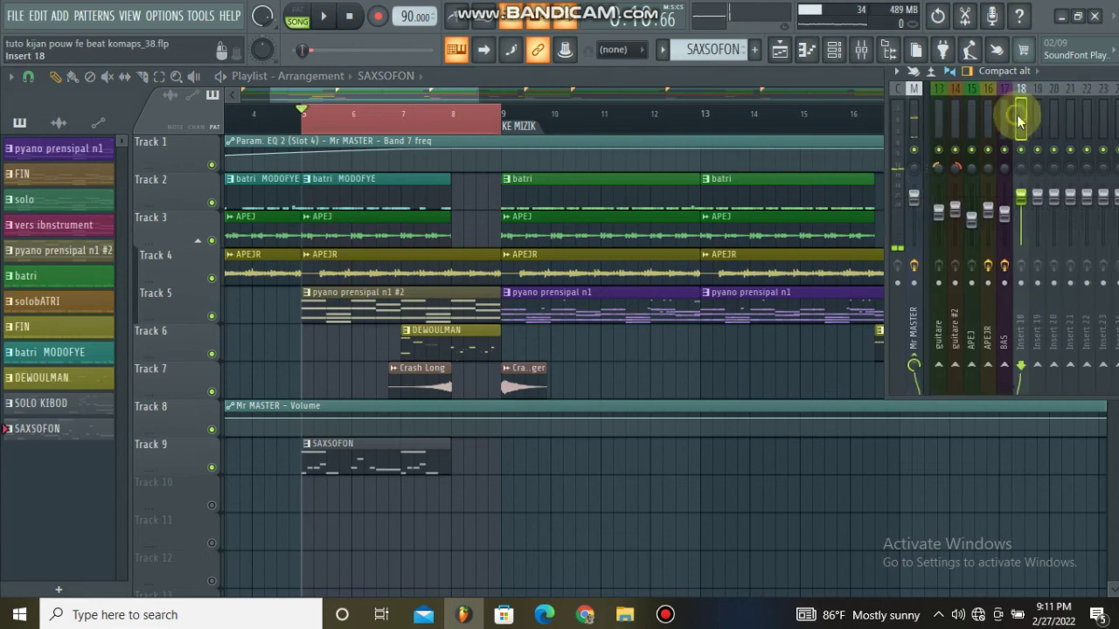
click(838, 54)
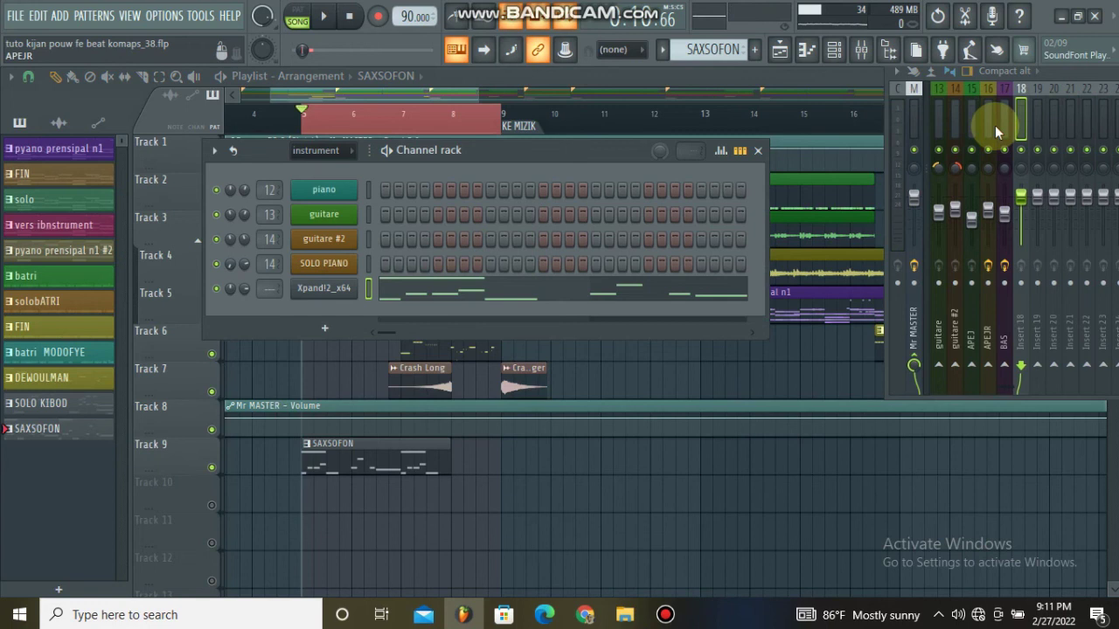
key(ctrl+l)
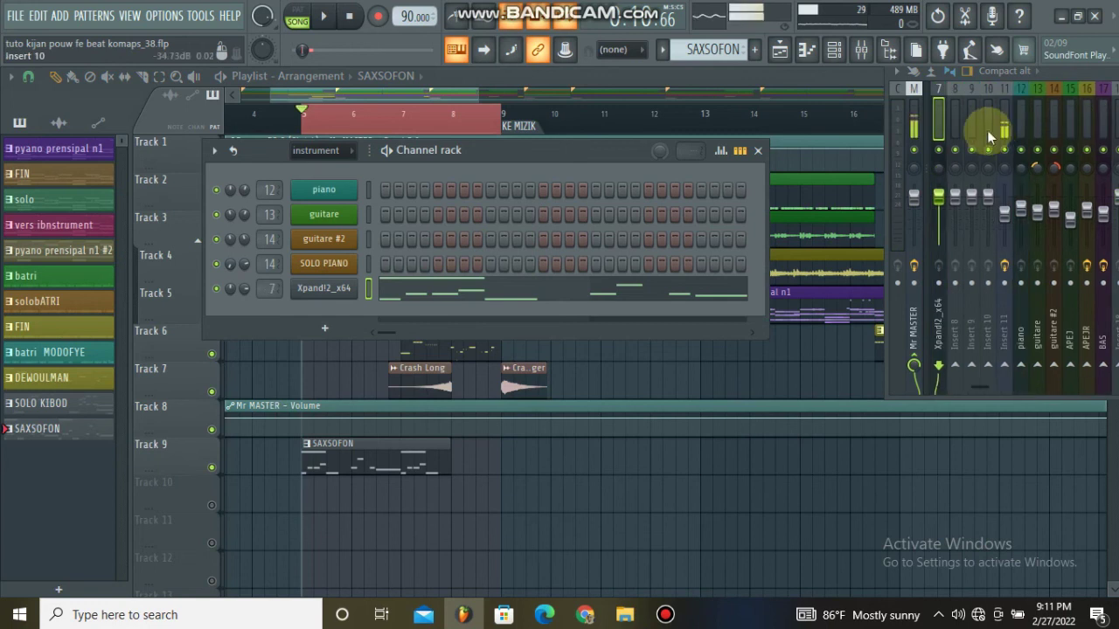
scroll(988, 128, down, 6)
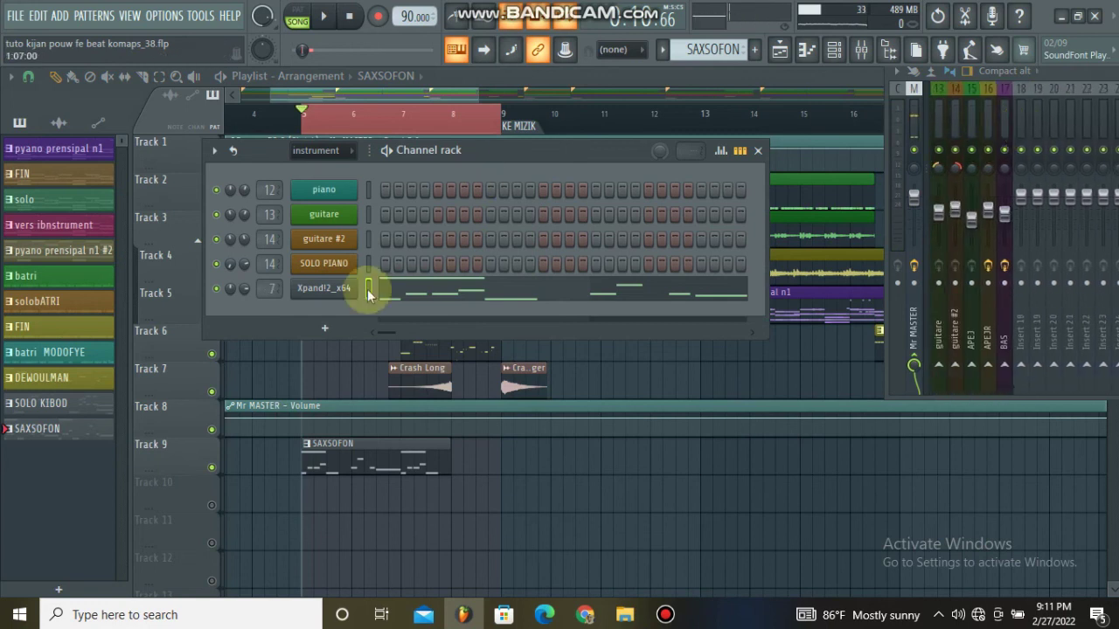
scroll(986, 131, up, 12)
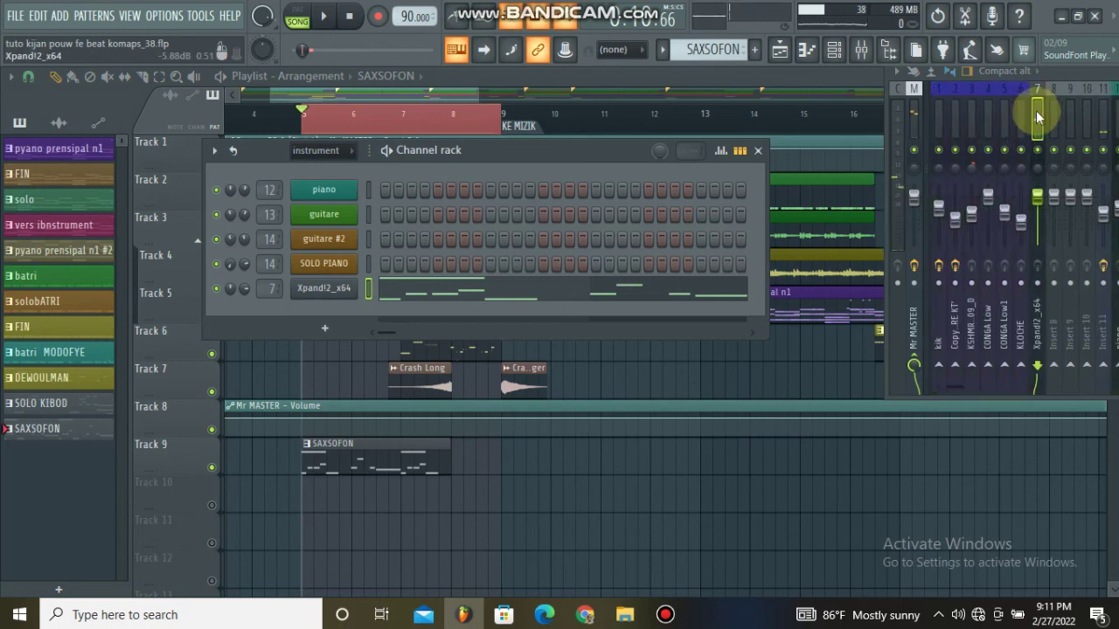
Play the selected bars while reviewing all channels in the channel rack, and return its filter to the instrument group.
key(space)
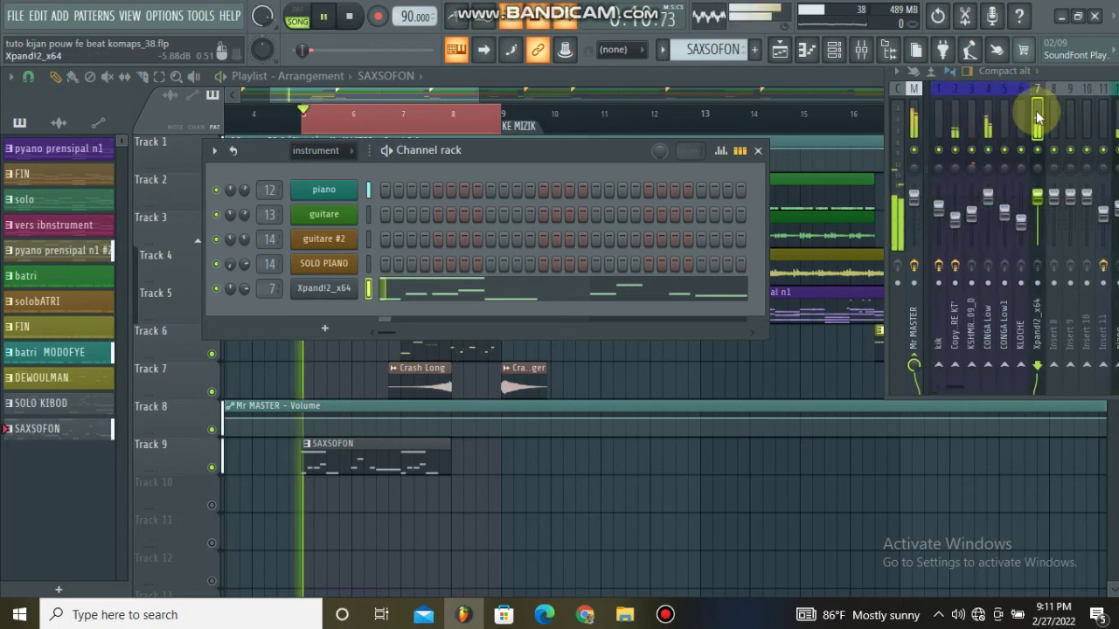
click(336, 153)
click(338, 166)
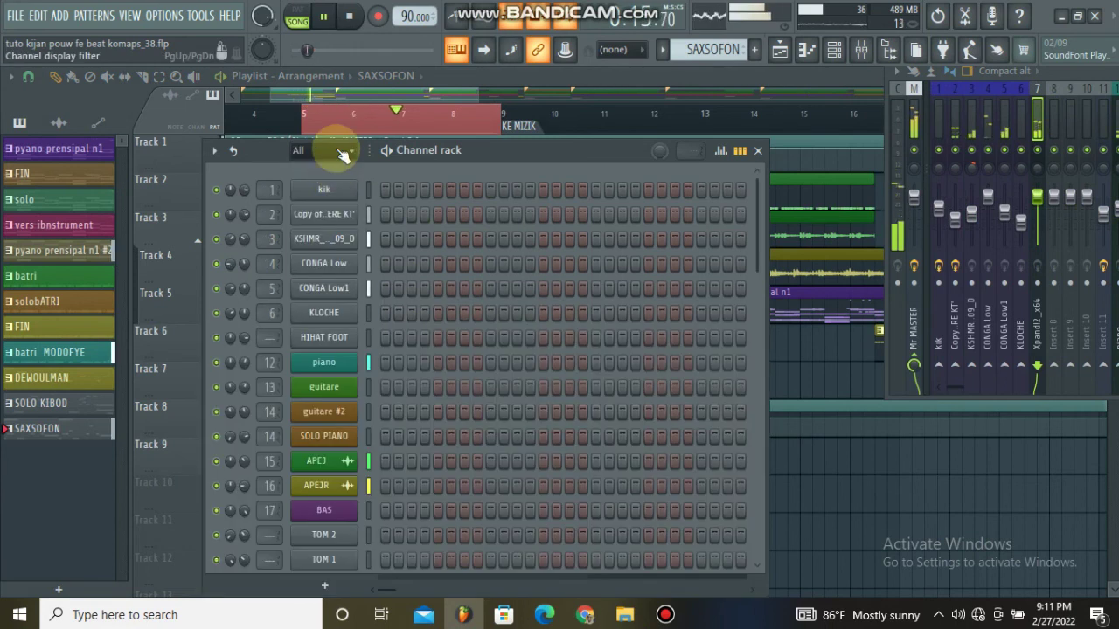
click(336, 154)
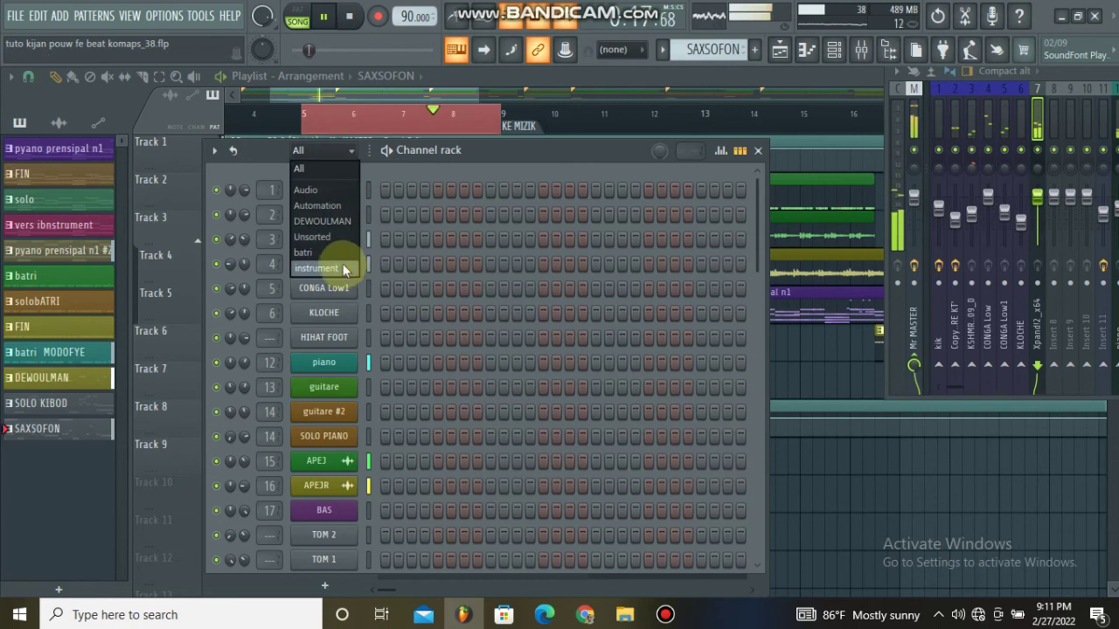
click(350, 273)
key(space)
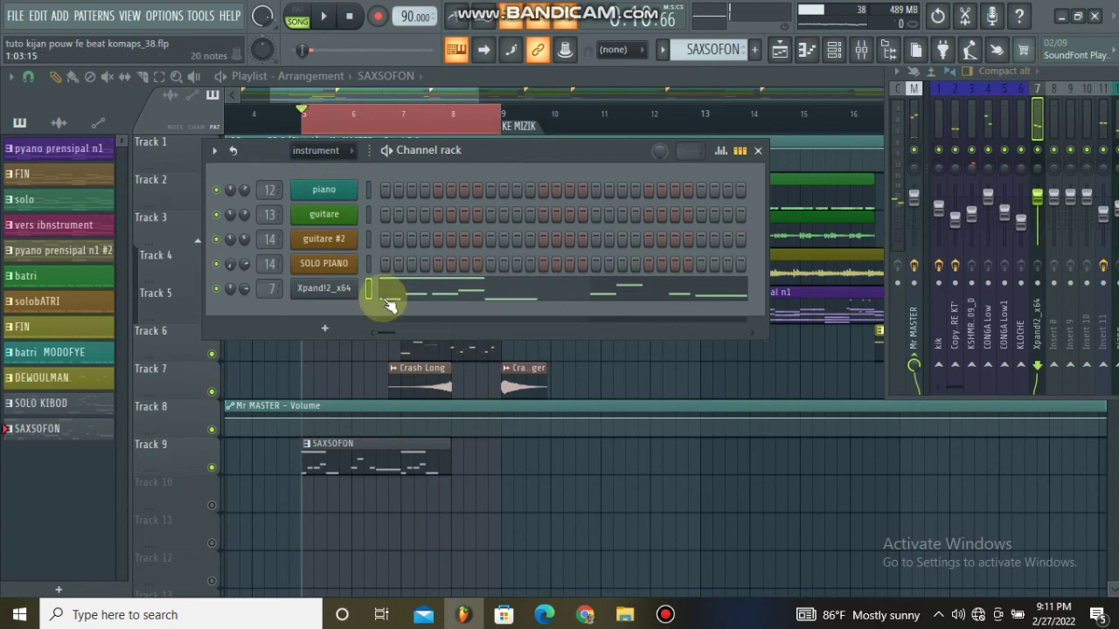
Move the mixer over the playlist and load Fruity Parametric EQ 2 into slot 1 of the Xpand!2_x64 track.
drag(1076, 72, 337, 101)
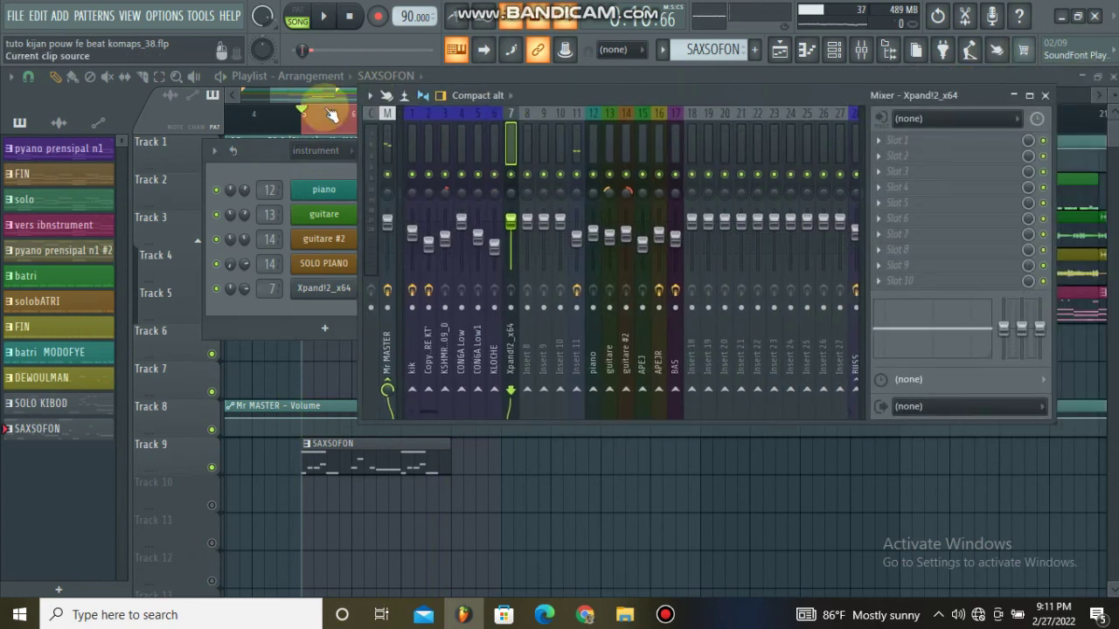
click(329, 113)
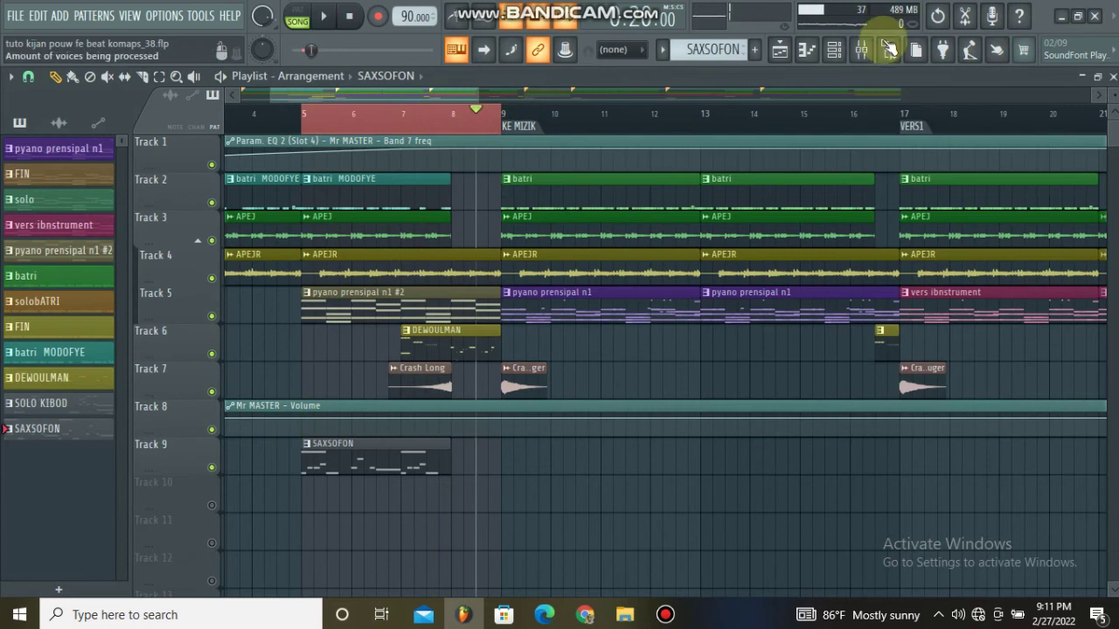
click(860, 53)
click(877, 144)
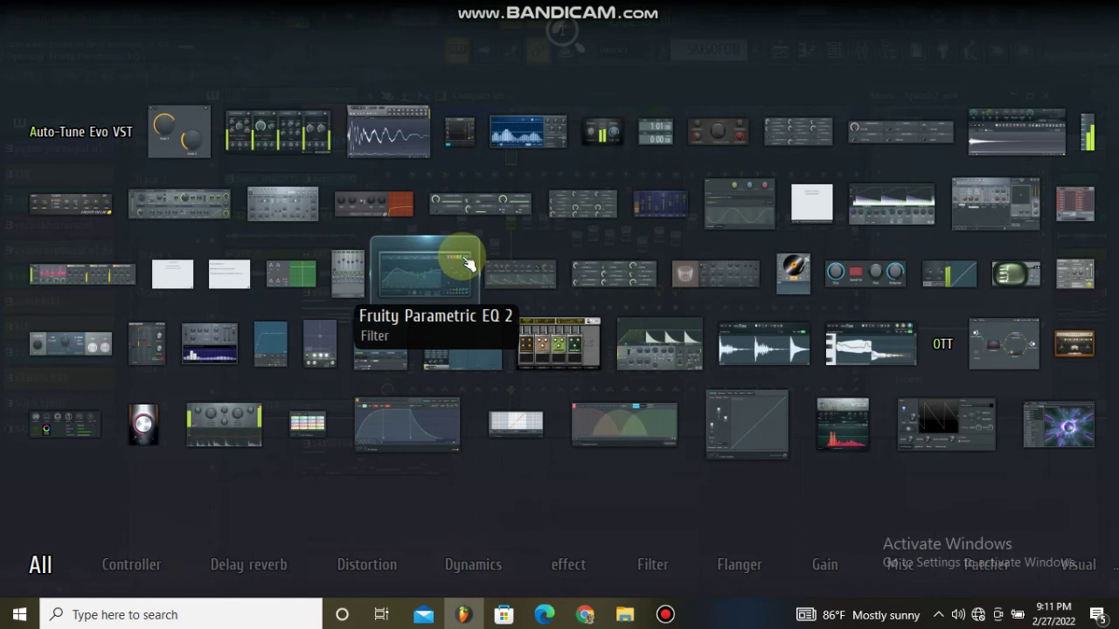
click(468, 264)
Apply the 20Hz + 18kHz cut preset to the EQ, raise its low cut and bring the high cut down to about 7782 Hz.
click(464, 154)
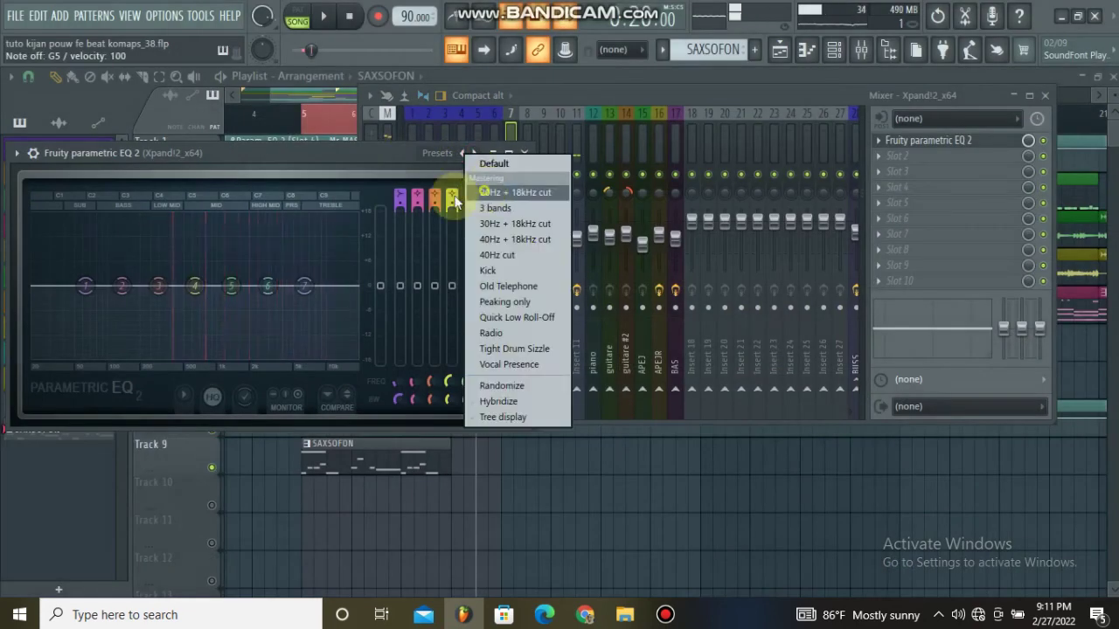
click(485, 192)
drag(62, 286, 186, 285)
drag(355, 286, 313, 286)
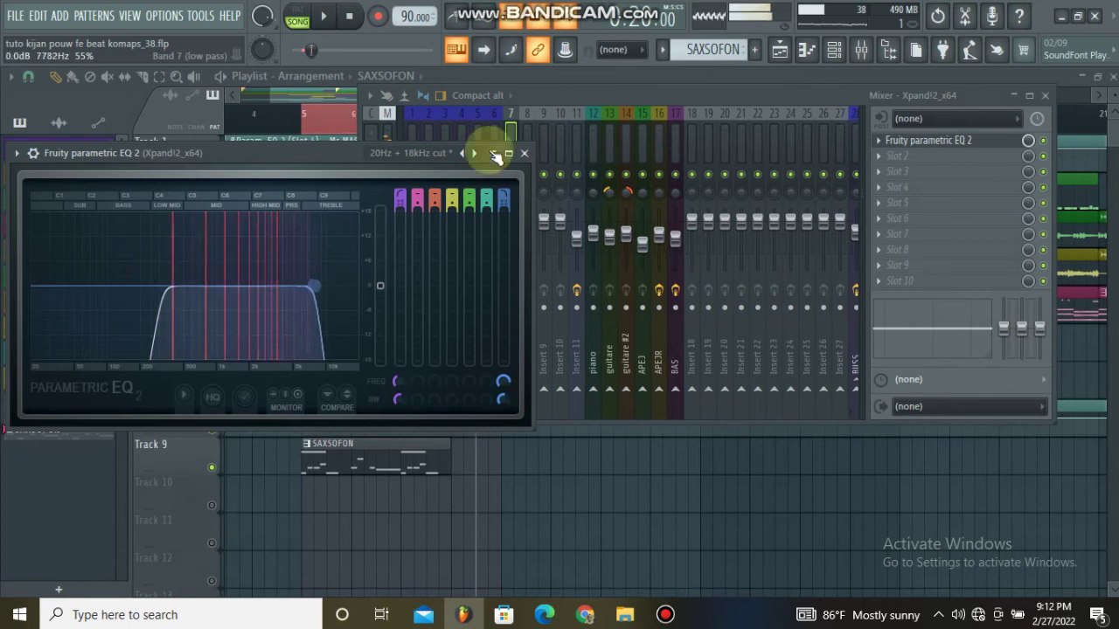
click(524, 155)
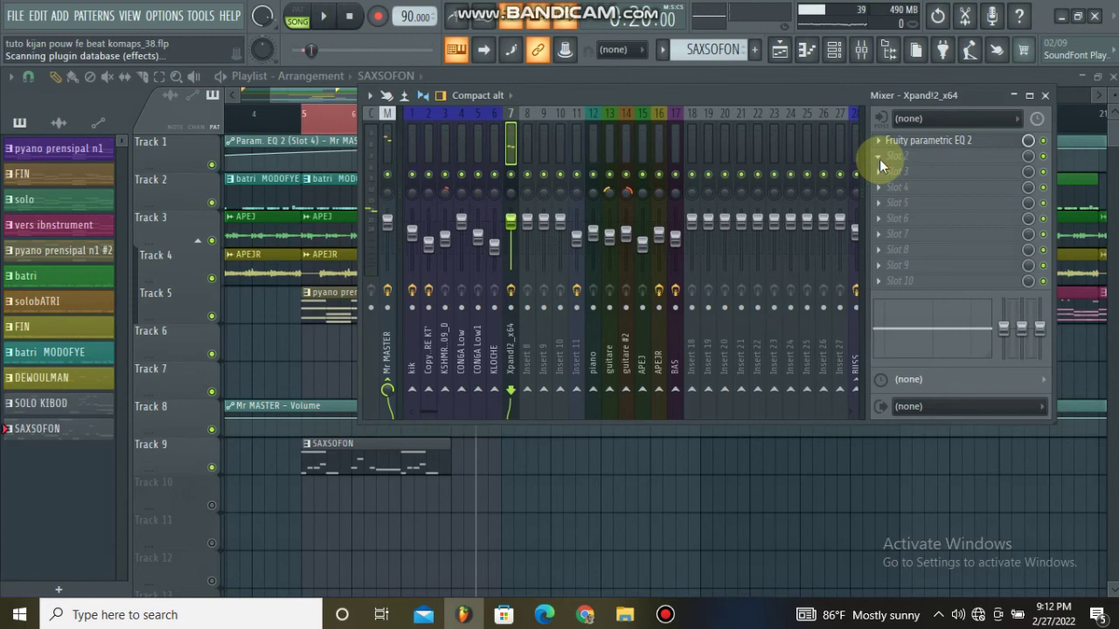
Add Fruity Reeverb 2 in slot 2, raise its wet level, lower its dry level and set its mix level to about 67%.
key(F8)
click(715, 266)
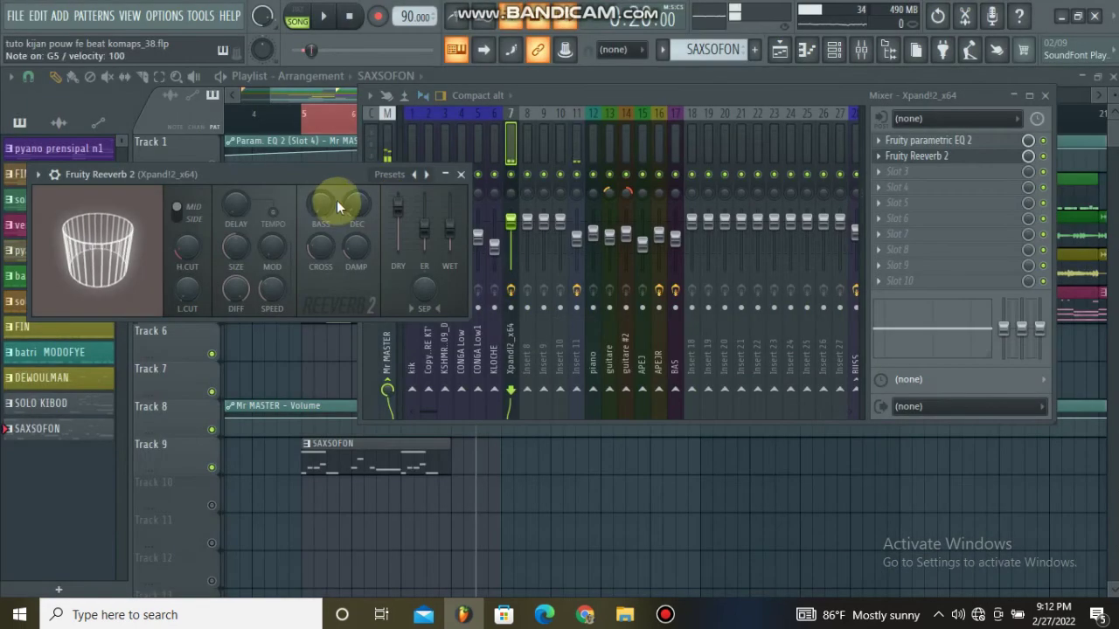
drag(450, 227, 398, 201)
click(461, 174)
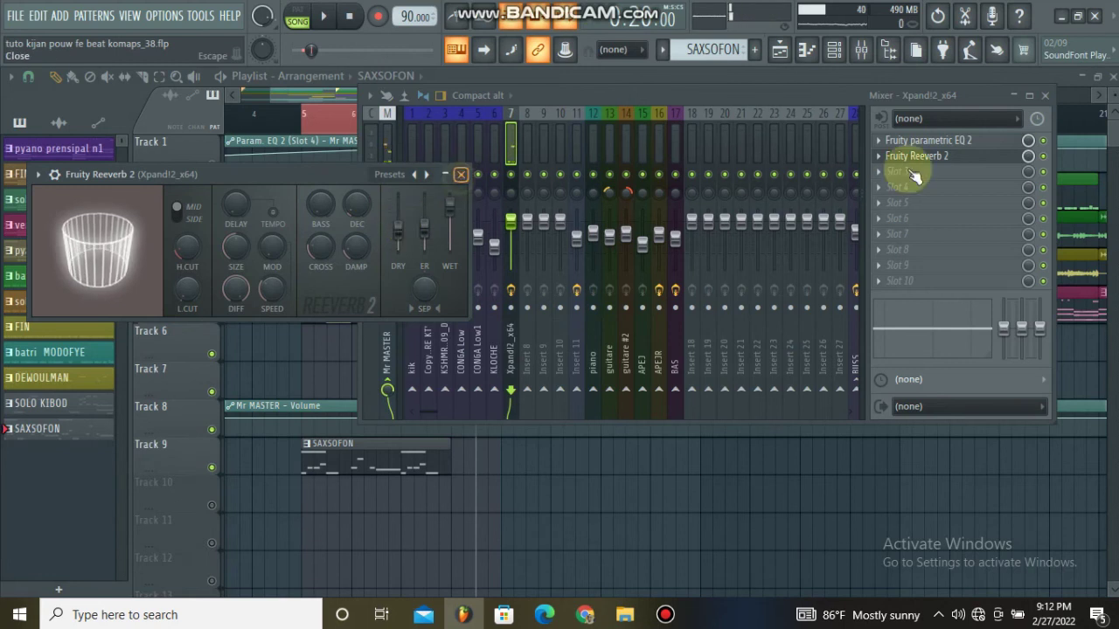
drag(1028, 156, 1028, 148)
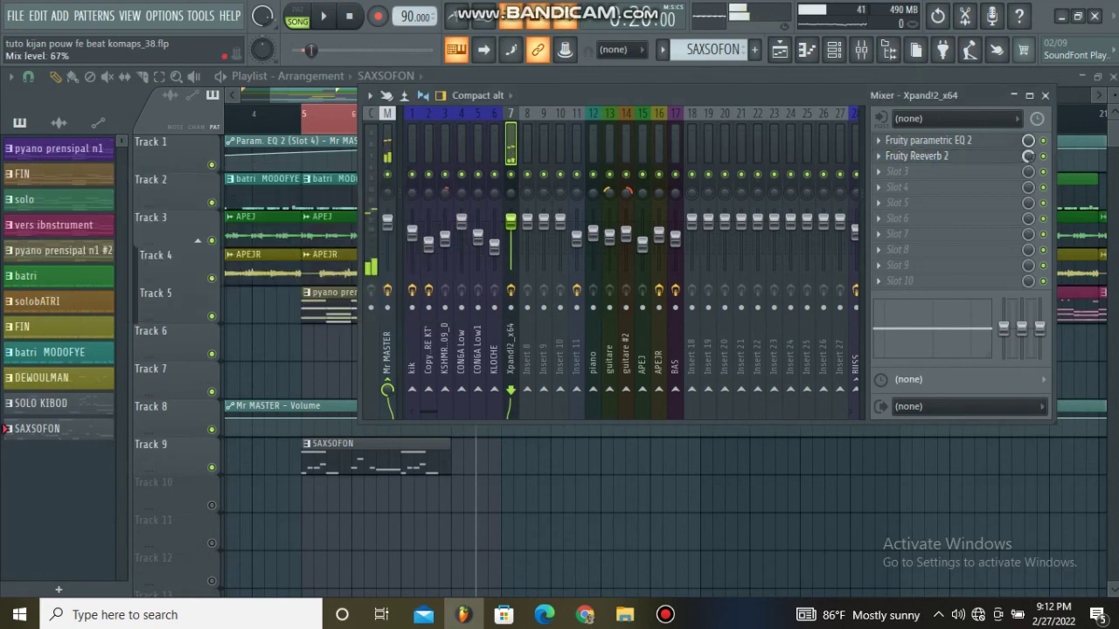
Load Fruity Delay 3 into slot 3 of the Xpand!2_x64 mixer track.
click(883, 172)
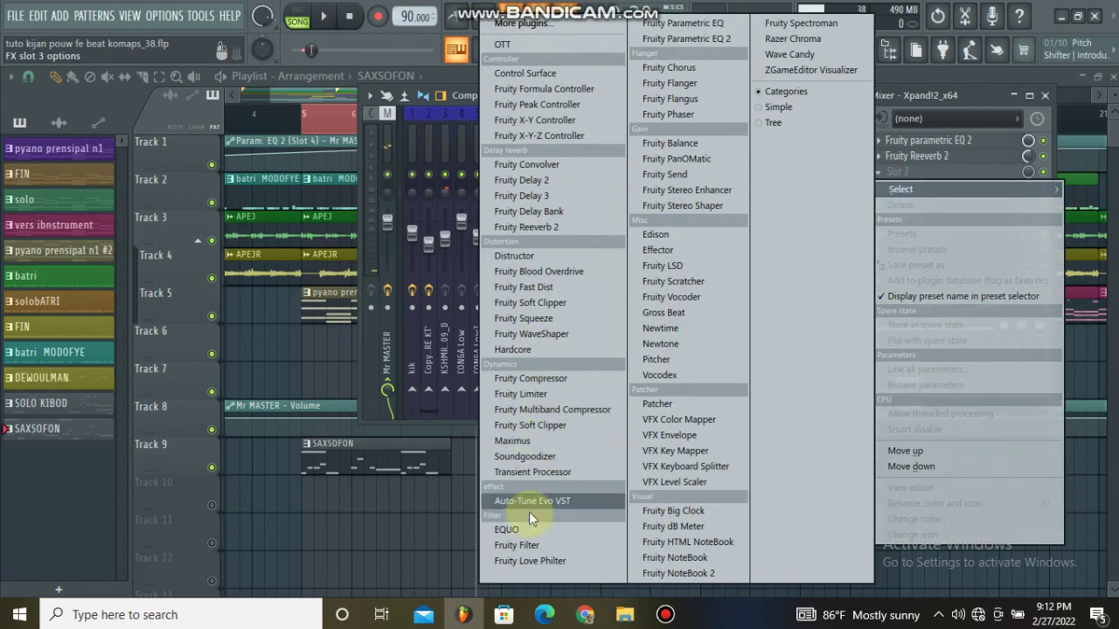
click(532, 193)
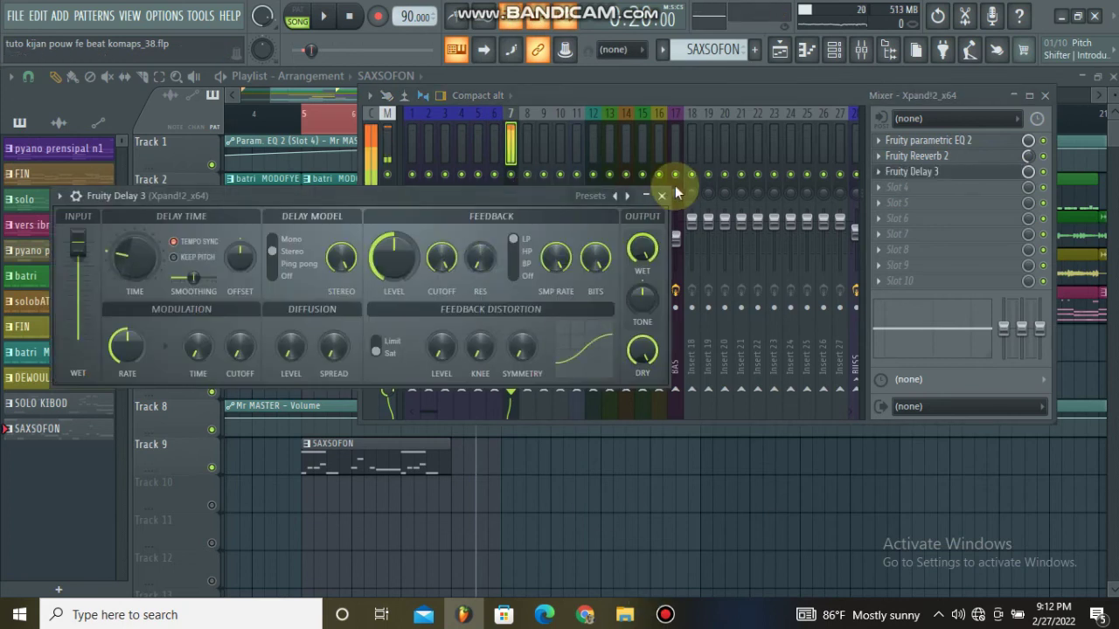
Set the FL Studio ASIO buffer length to 256 in the audio settings.
click(163, 15)
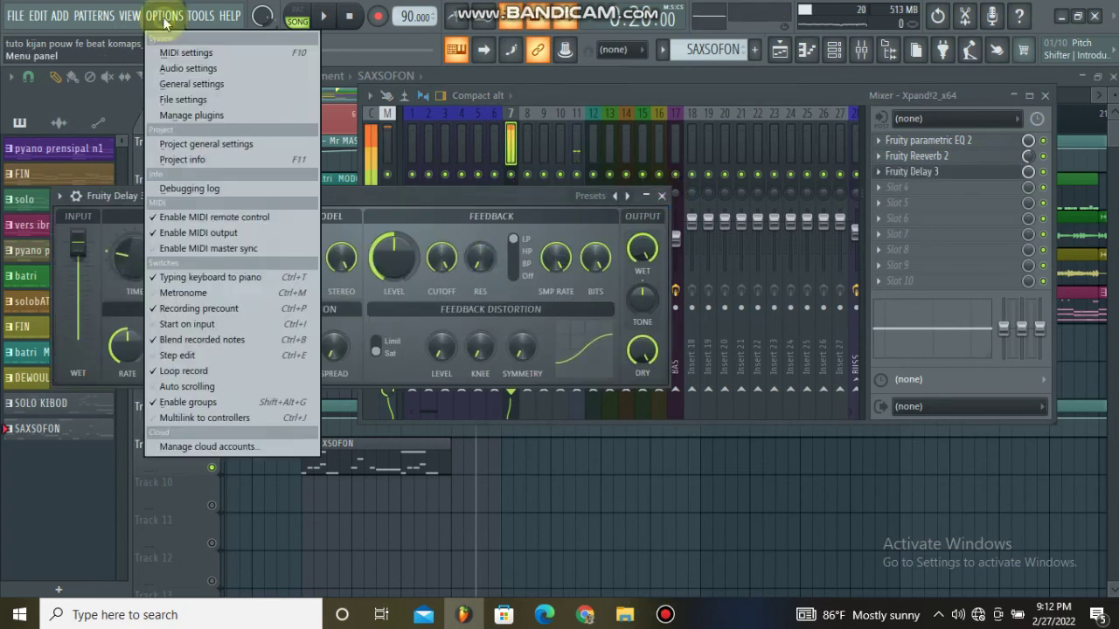
click(174, 69)
click(414, 168)
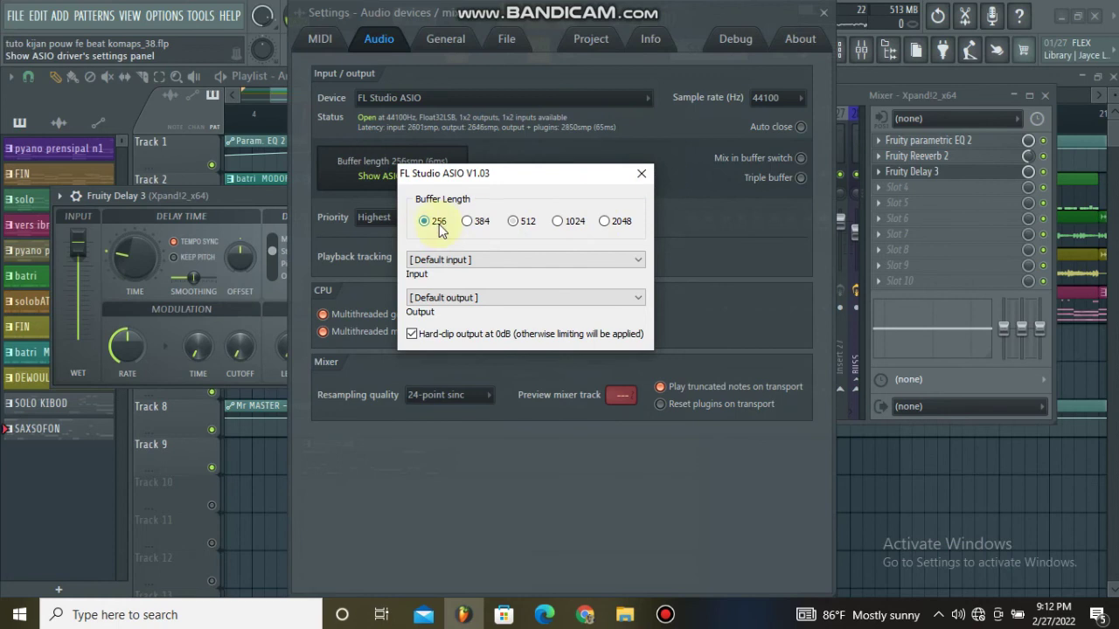
click(639, 176)
click(822, 12)
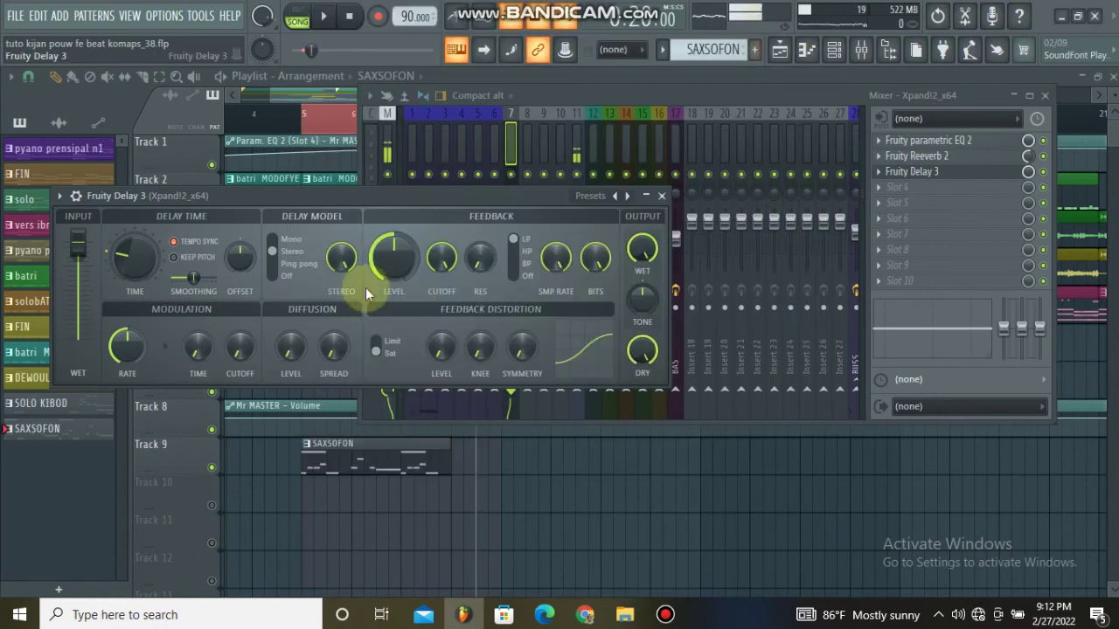
Lower the mix level of Fruity Delay 3 on the Xpand!2_x64 track to about 38%.
drag(1027, 169, 1027, 179)
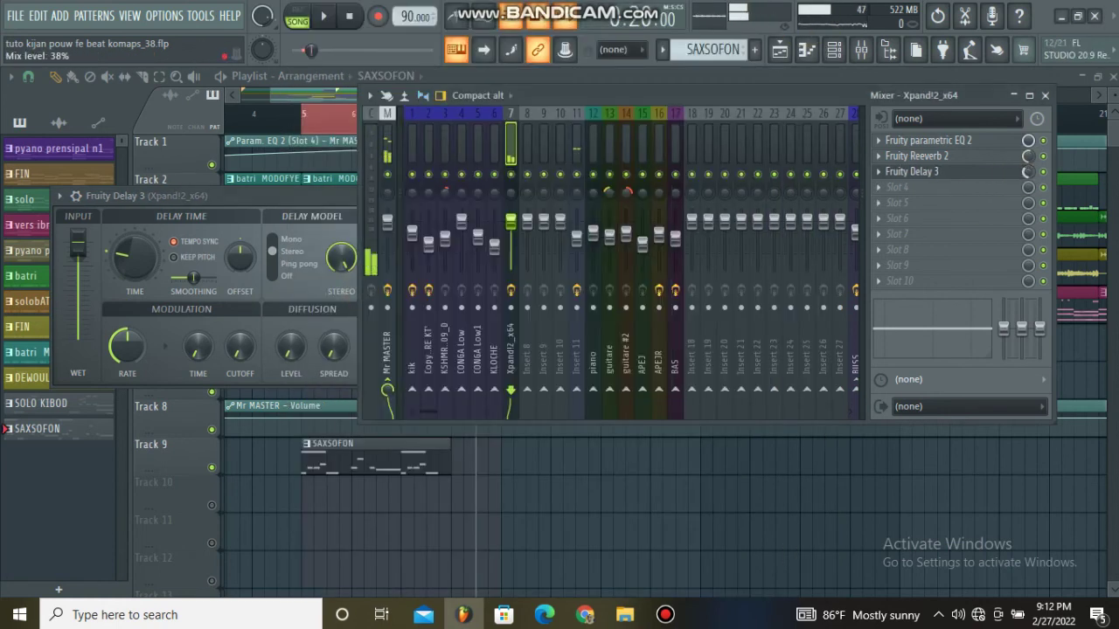
Set the FL Studio ASIO buffer length to 512 samples and close the audio settings.
click(166, 16)
click(191, 67)
click(416, 175)
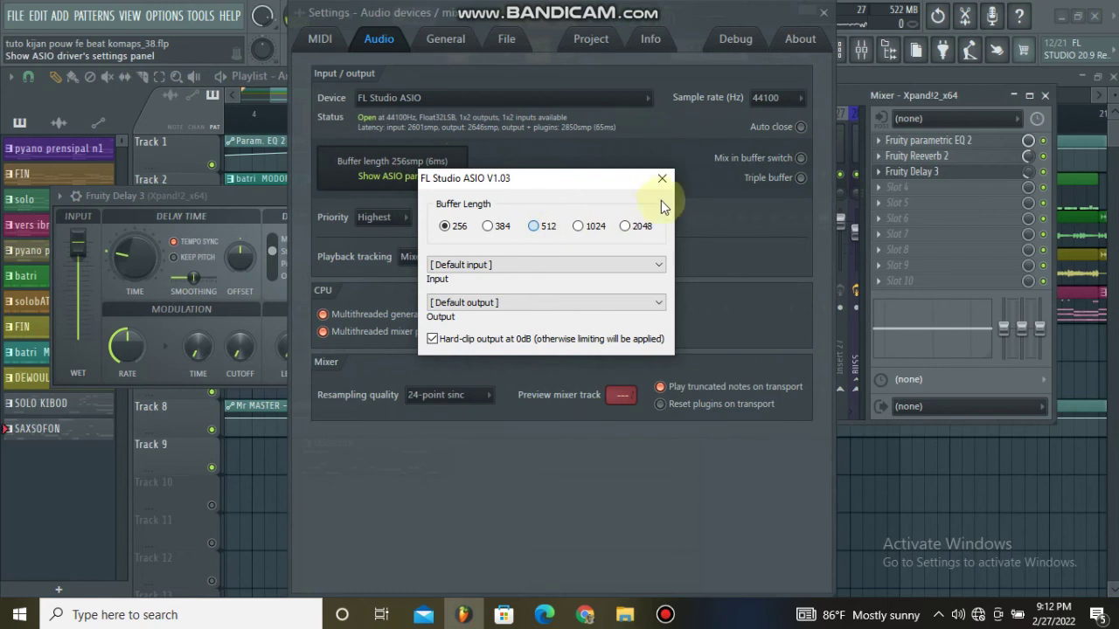
click(662, 179)
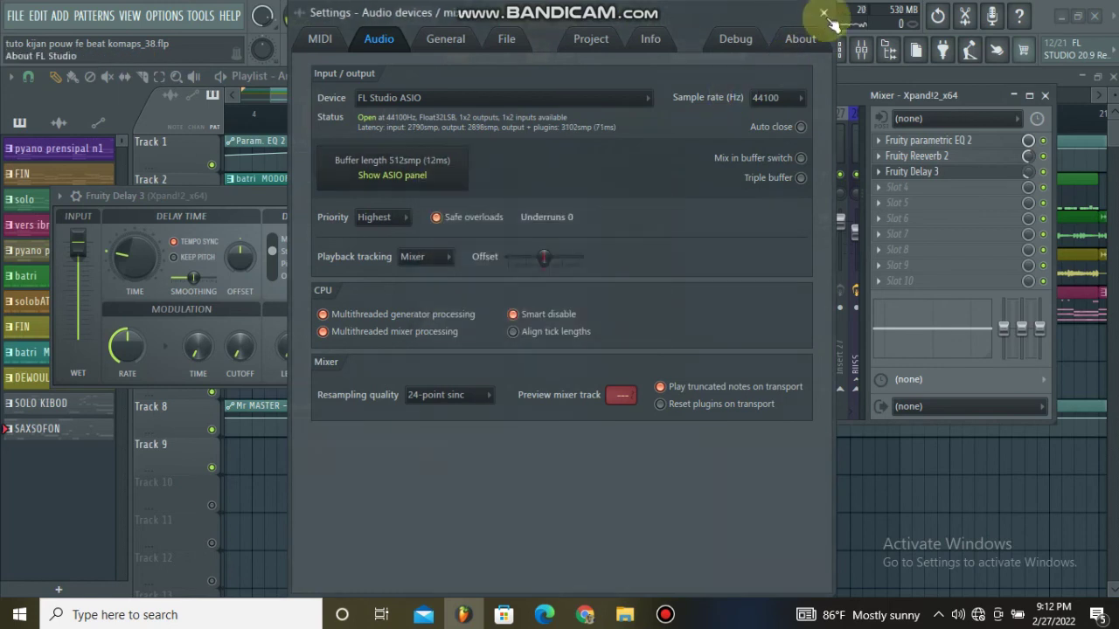
click(823, 12)
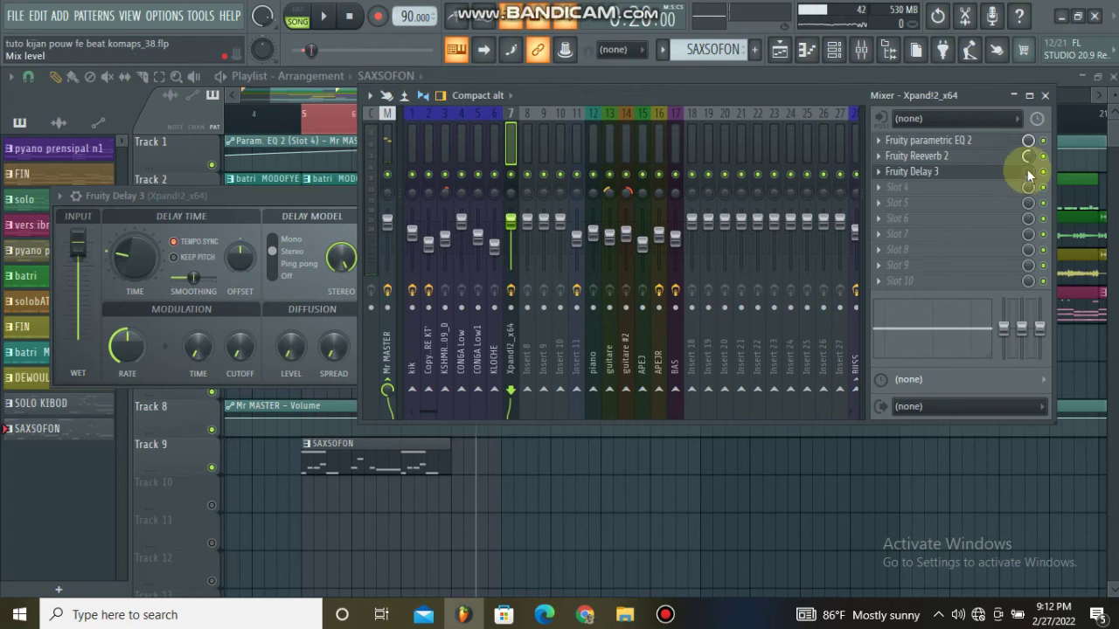
Return to the playlist and set the time selection from the intro at bar 1 up to bar 9.
click(278, 140)
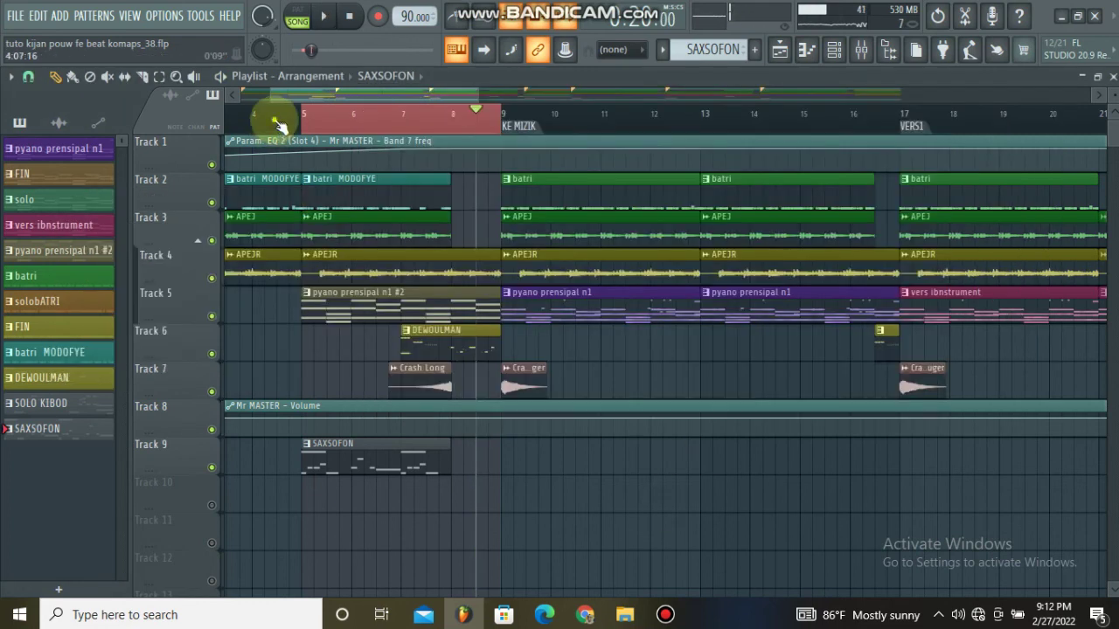
click(278, 122)
click(488, 130)
drag(348, 125, 228, 118)
Lower the volume of the Xpand!2_x64 mixer track, adjust its panning, and close the mixer.
click(861, 52)
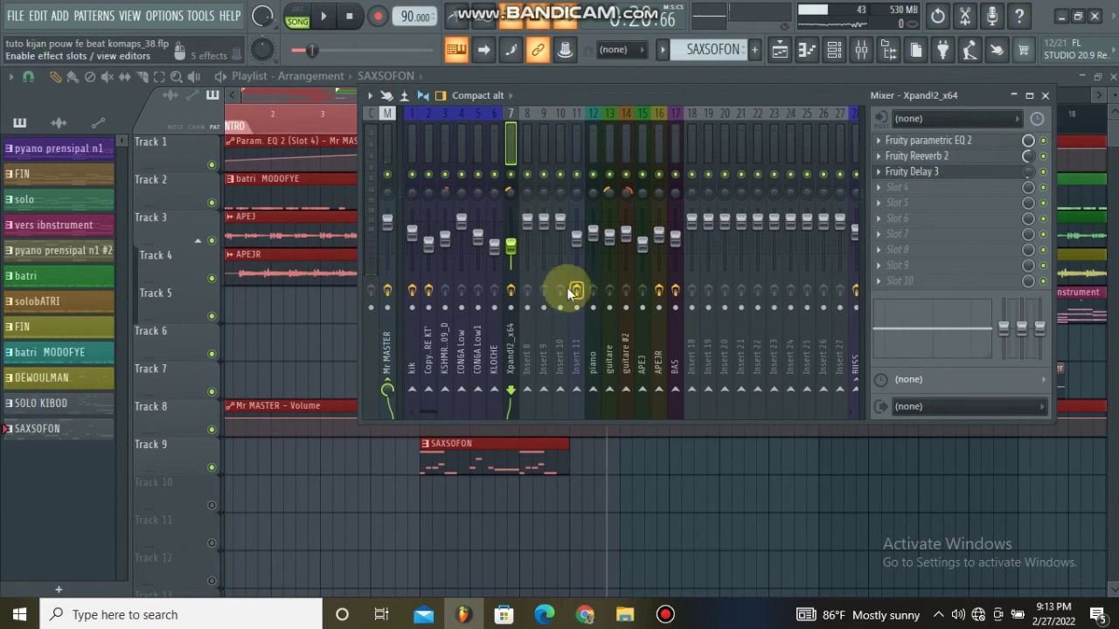
key(F9)
Extend the playlist time selection to cover bars 1 up to 13.
drag(567, 129, 824, 143)
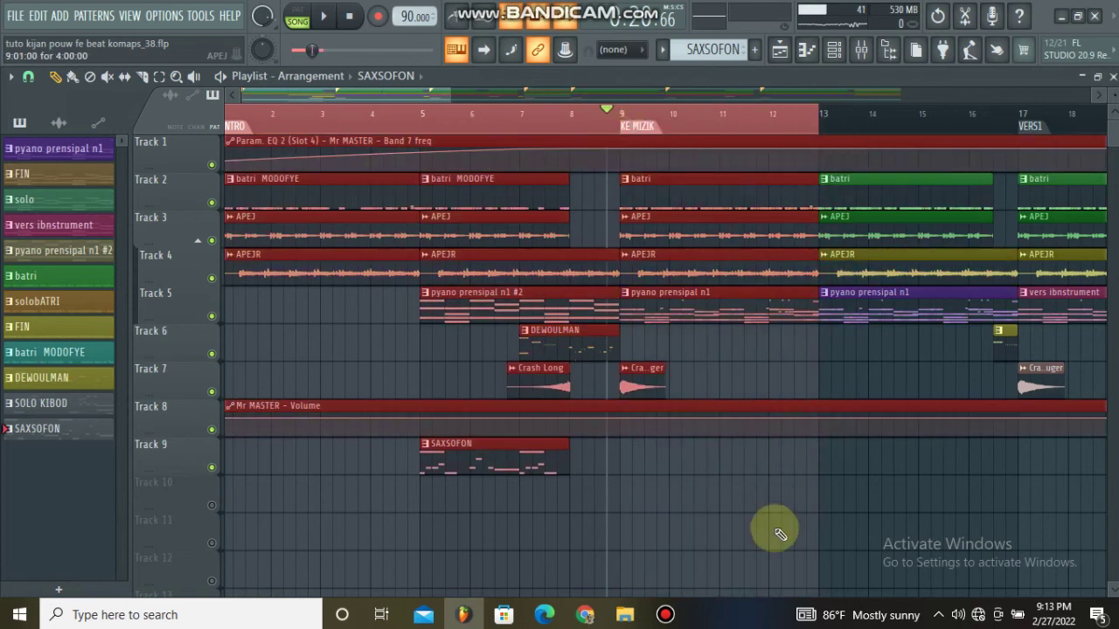
Play back the selected bars 1 to 13 of the arrangement and check the mixer.
click(781, 535)
key(space)
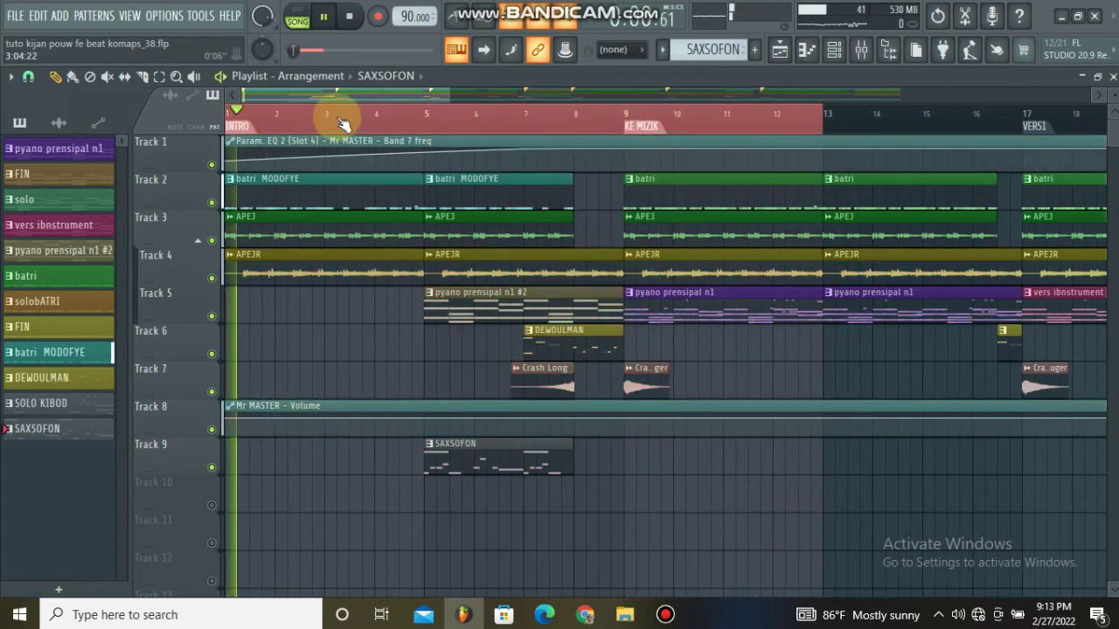
scroll(343, 122, down, 4)
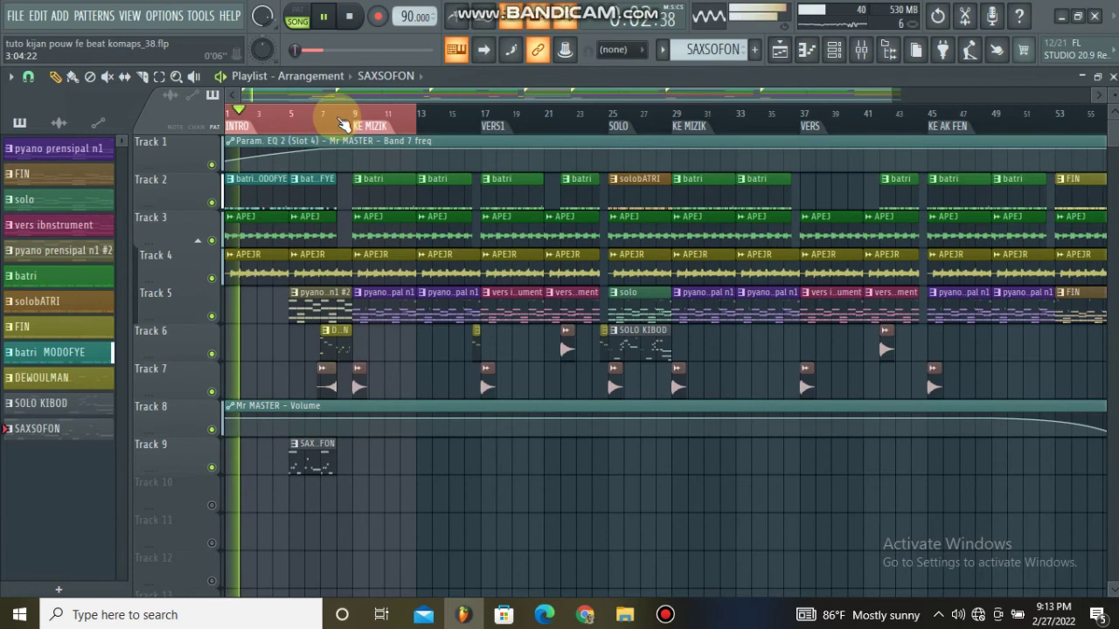
click(666, 614)
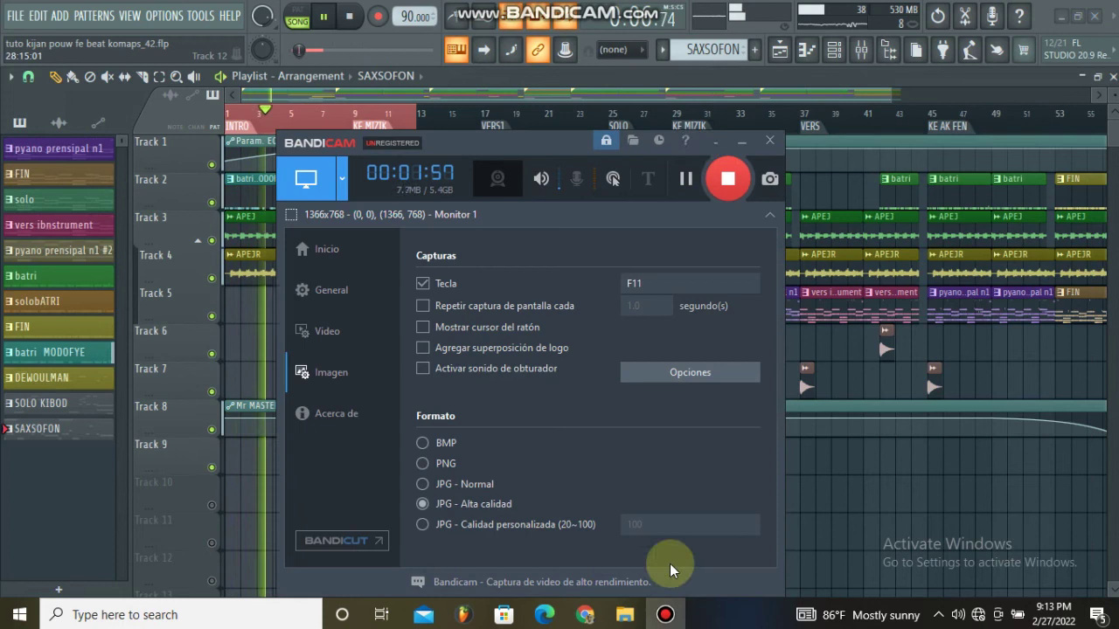
click(745, 143)
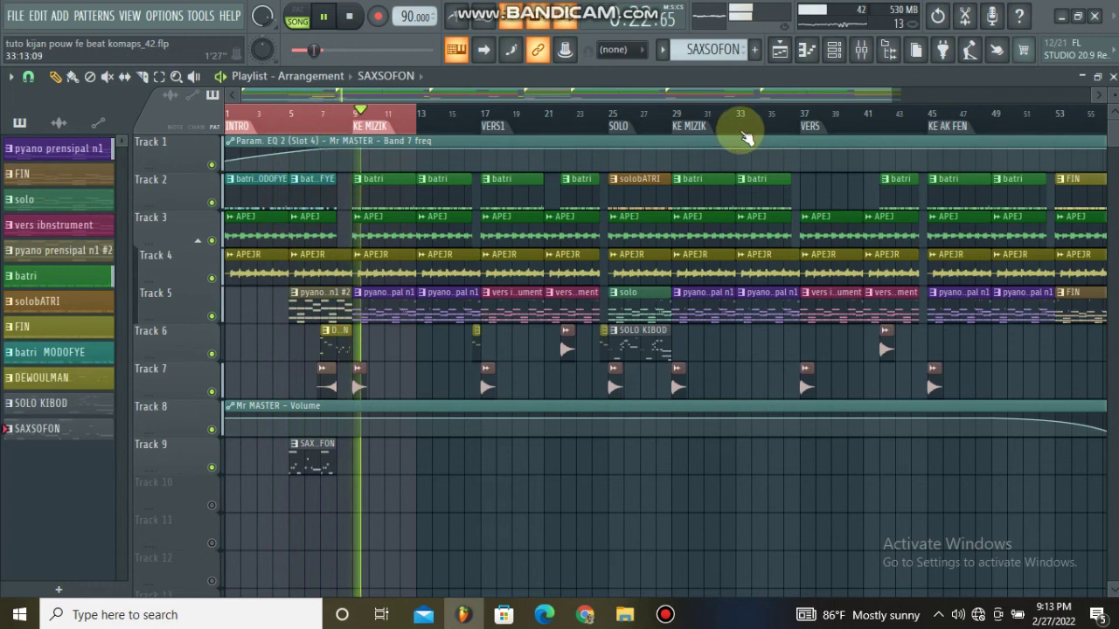
key(space)
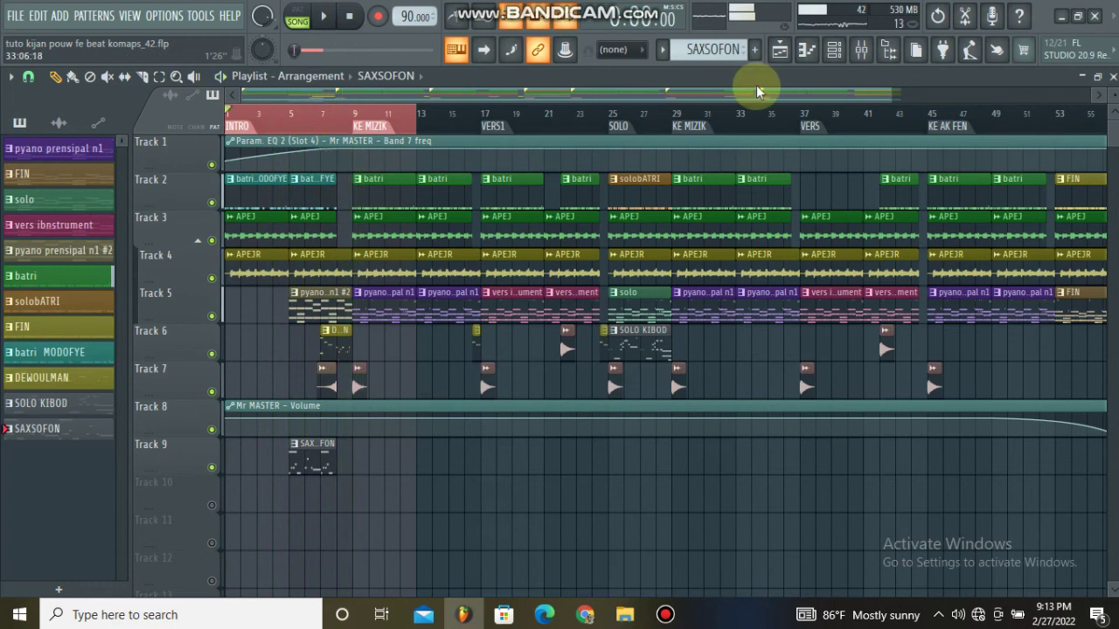
click(861, 58)
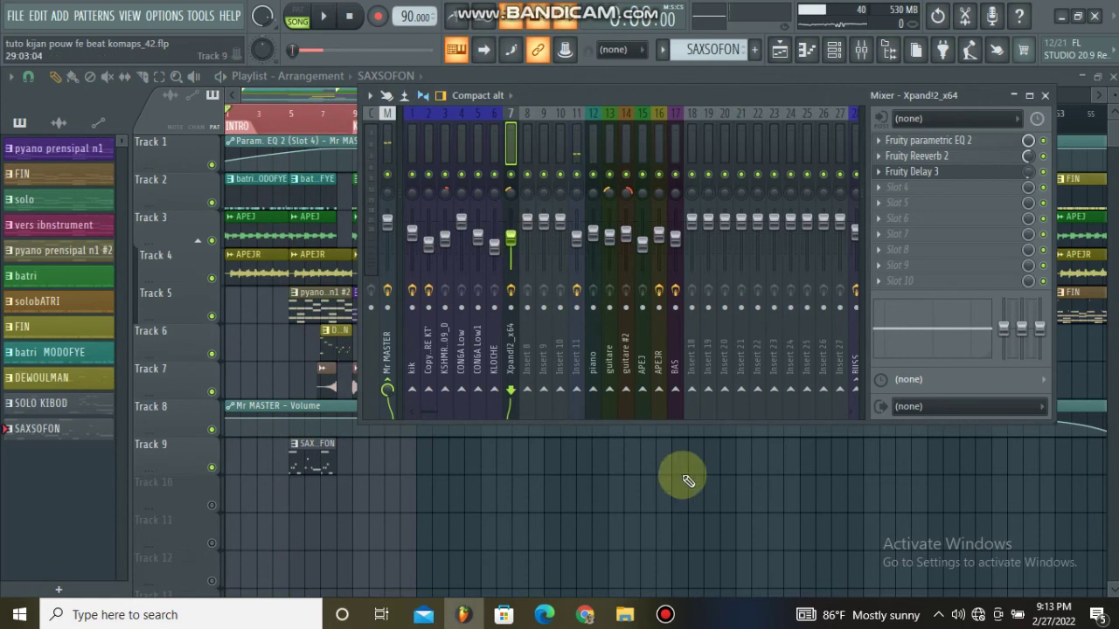
key(F9)
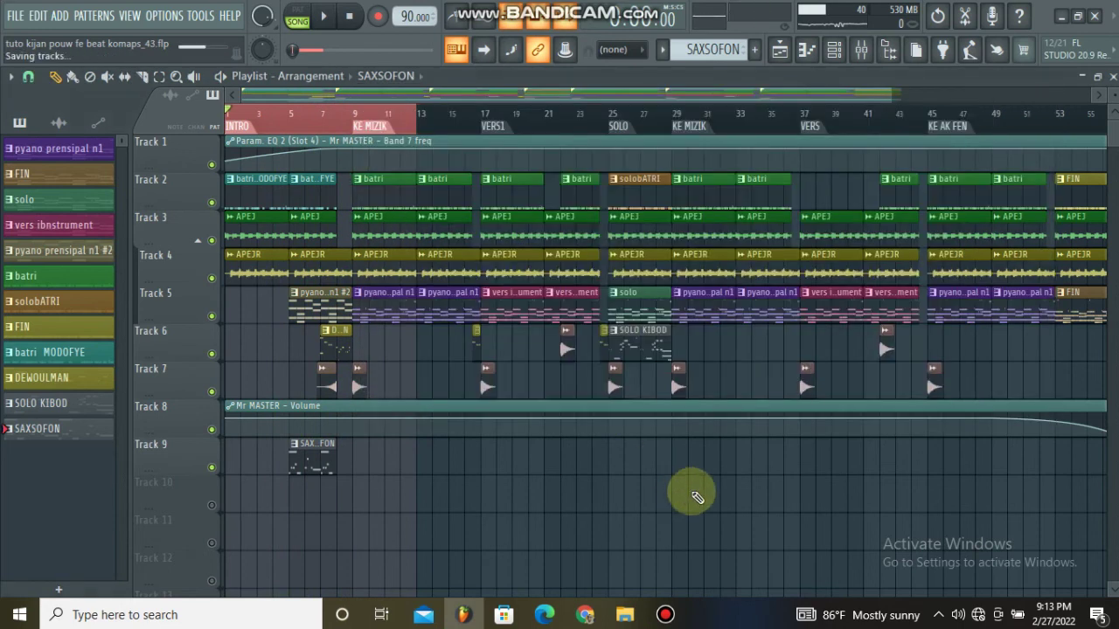
Lengthen the two sustained A5 notes of the SAXSOFON pattern towards the starts of bars 2 and 4, and return to the playlist.
key(space)
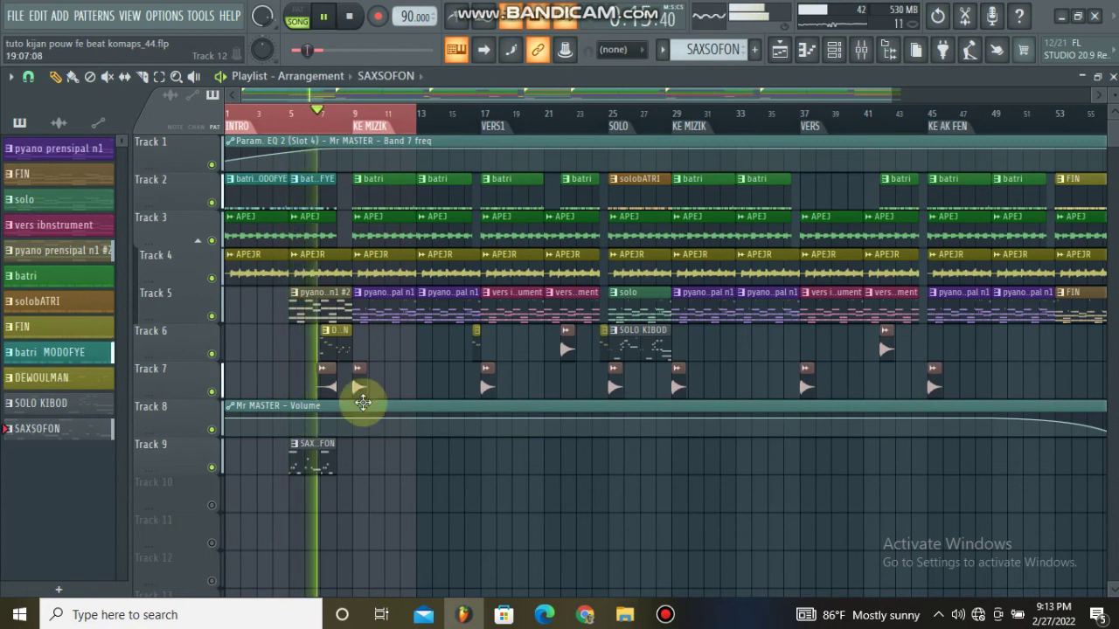
drag(303, 470, 304, 488)
double_click(306, 469)
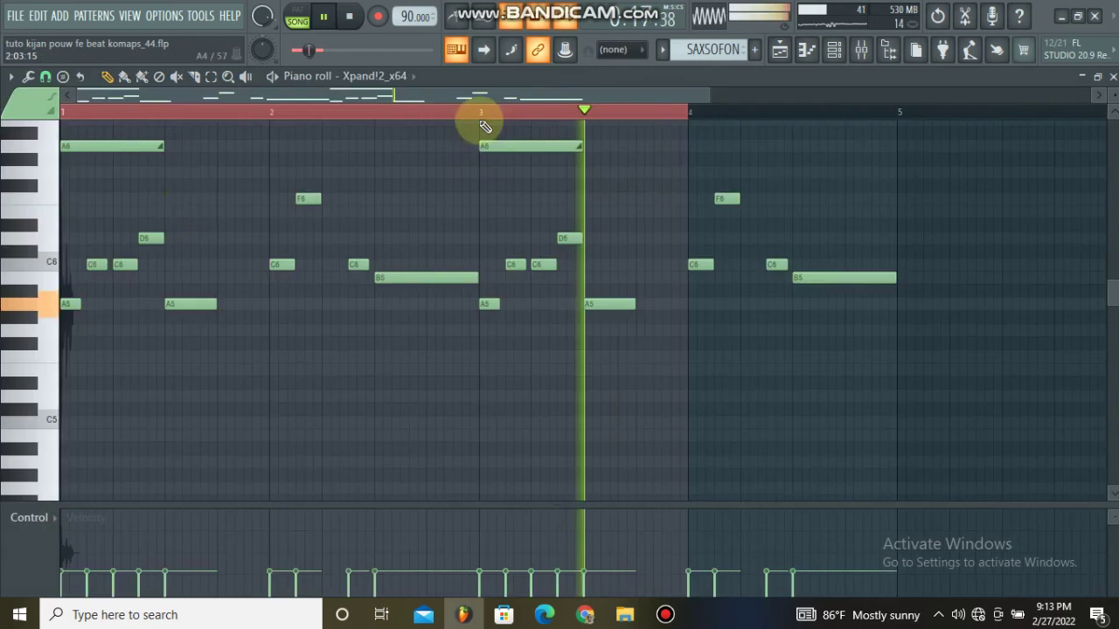
drag(189, 219, 266, 310)
click(323, 355)
drag(634, 305, 680, 316)
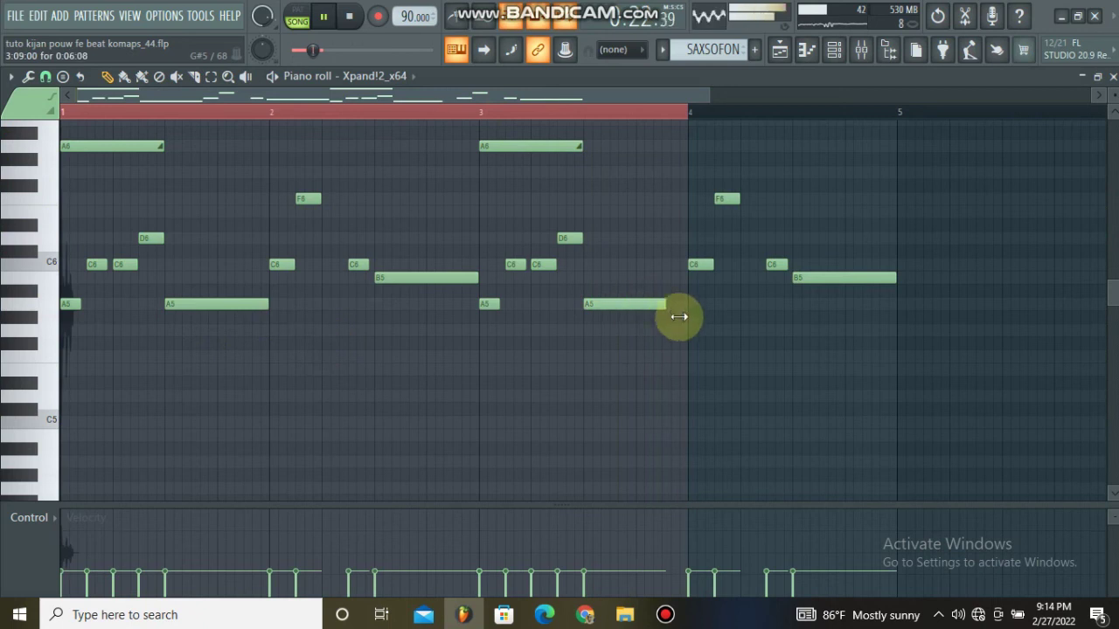
click(1113, 76)
click(826, 233)
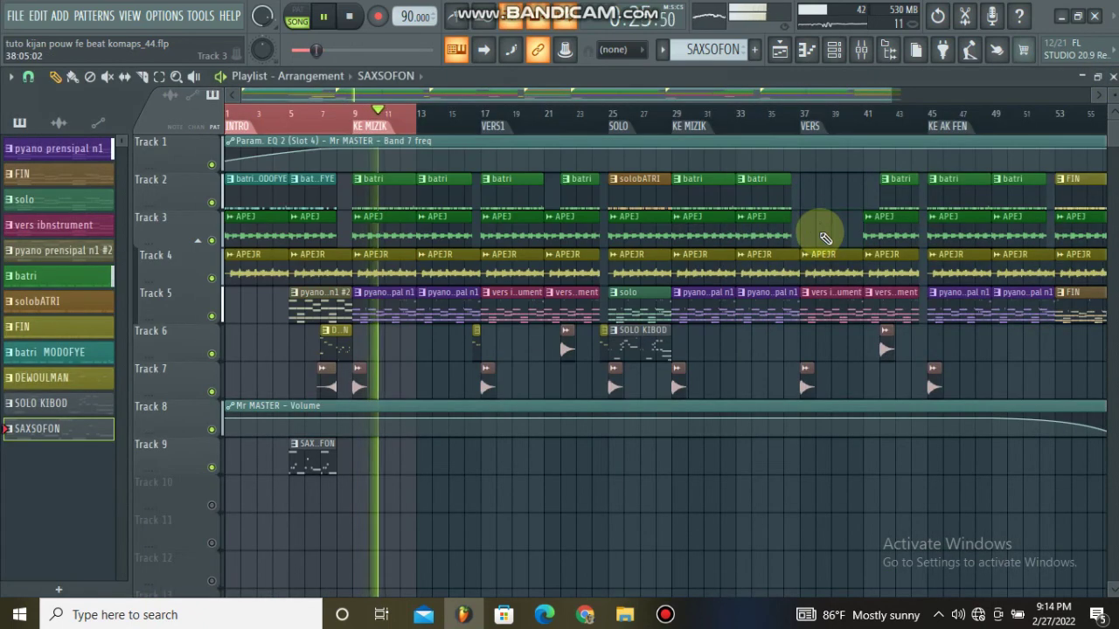
key(ctrl+z)
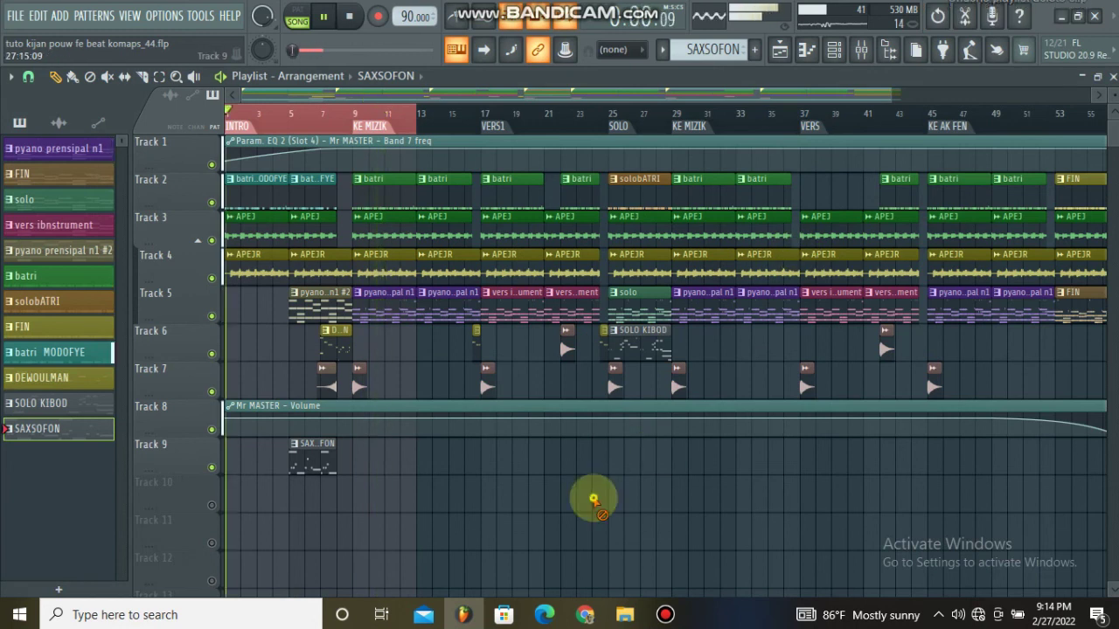
Replay the selected section from bar 1 to hear the edited saxophone melody.
key(space)
key(space)
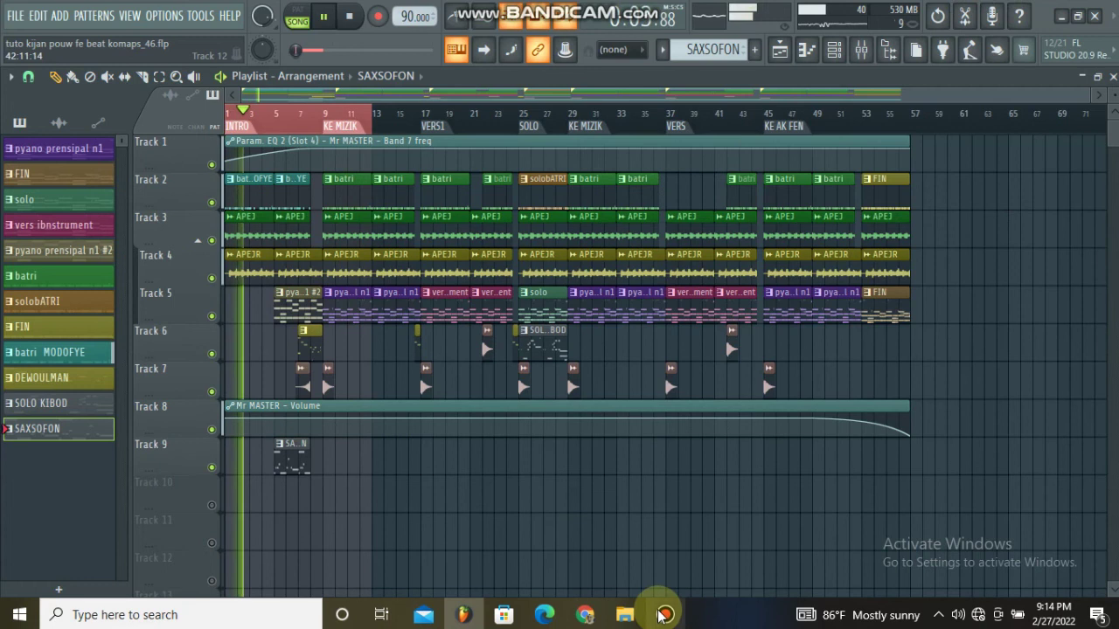
click(665, 614)
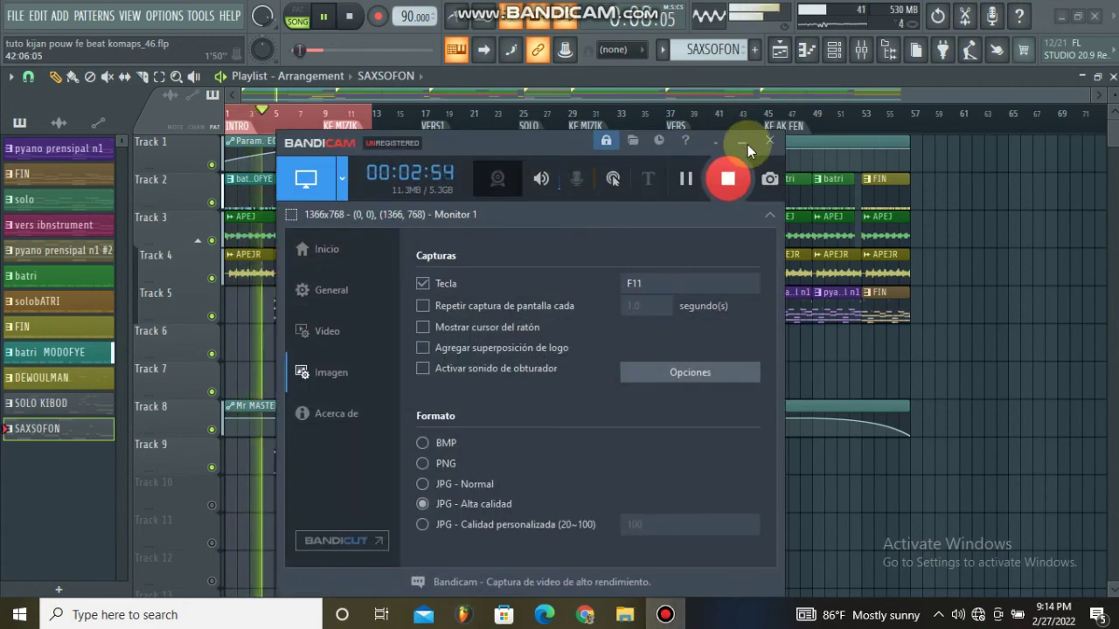
click(1107, 302)
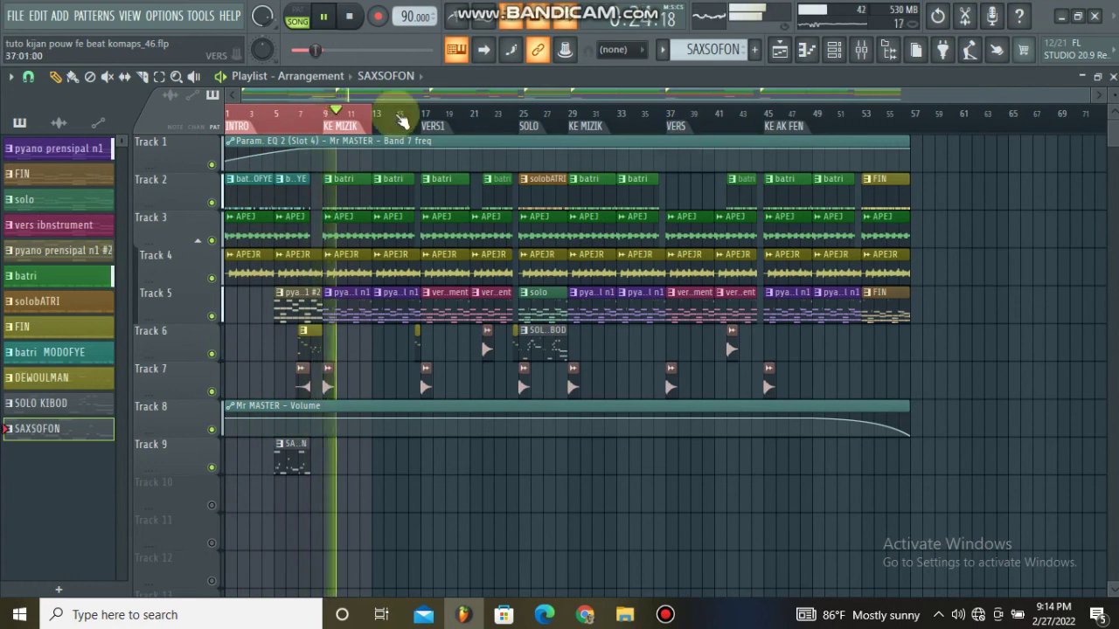
Stop playback, clear the playlist time selection and place the playhead at bar 22.
key(ctrl+a)
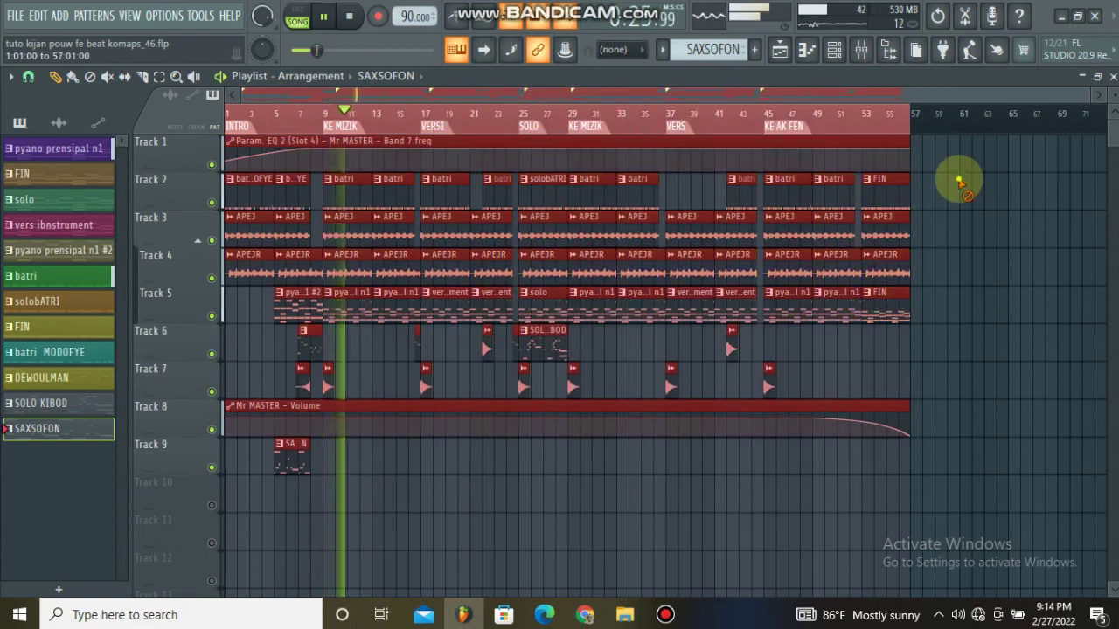
click(960, 182)
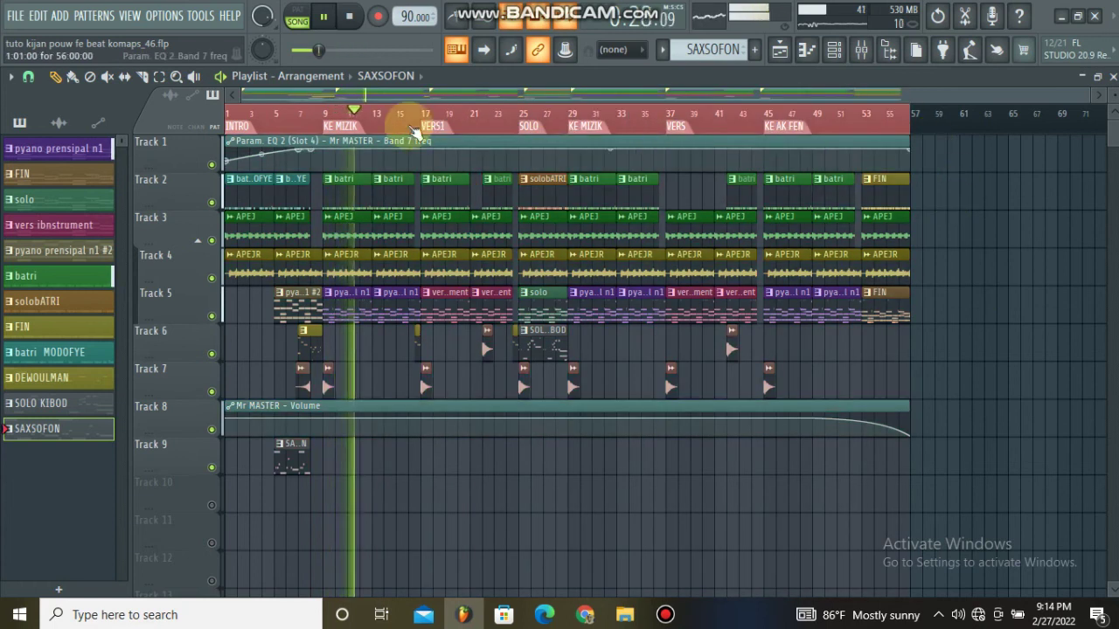
key(space)
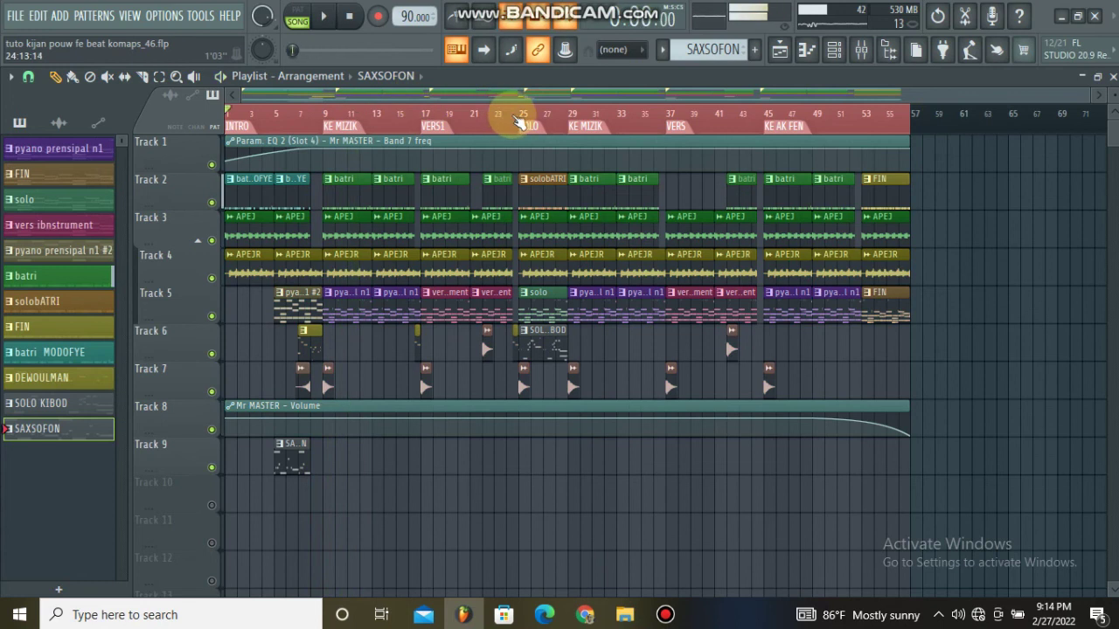
click(491, 116)
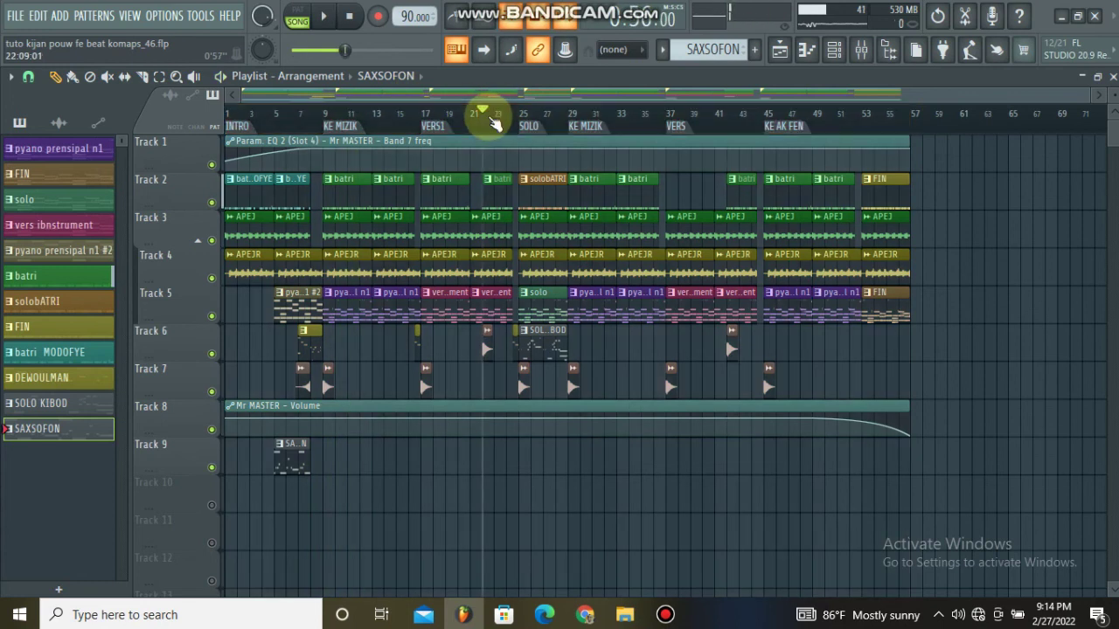
click(667, 612)
click(739, 140)
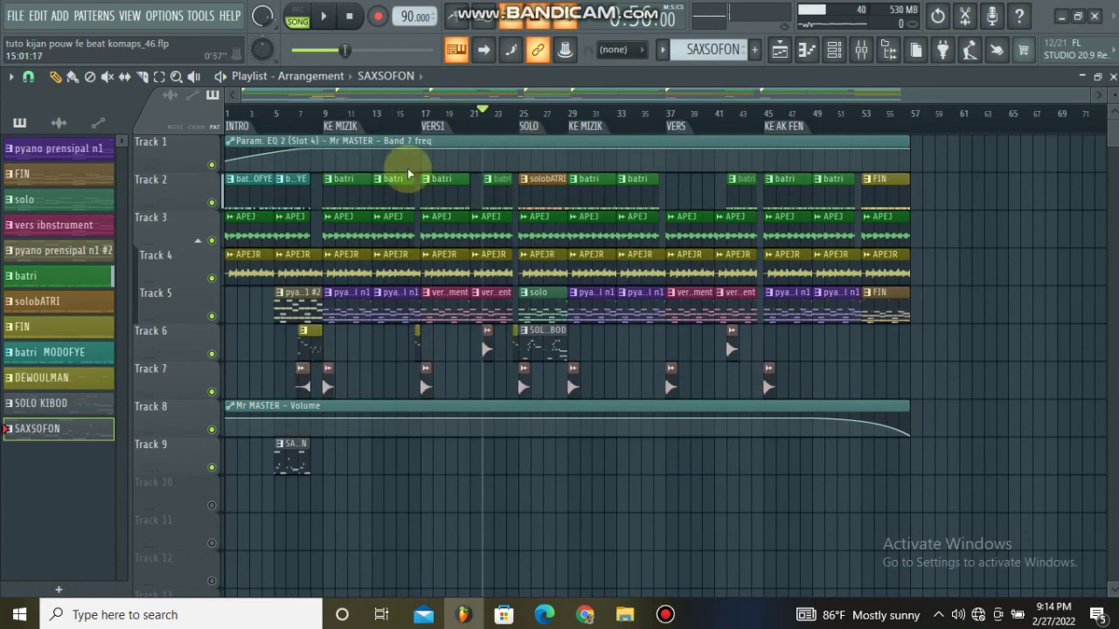
Move the playhead to bar 23 and add the SOLO KIBOD pattern to Track 6 at bar 53, under the FIN section.
drag(291, 446, 277, 468)
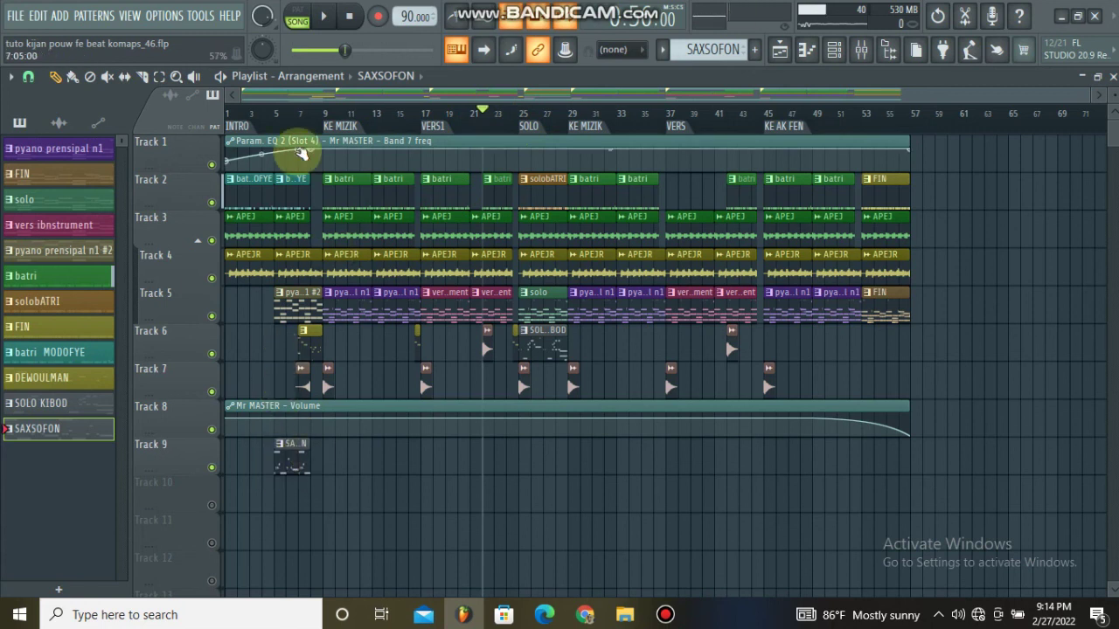
click(228, 113)
click(496, 123)
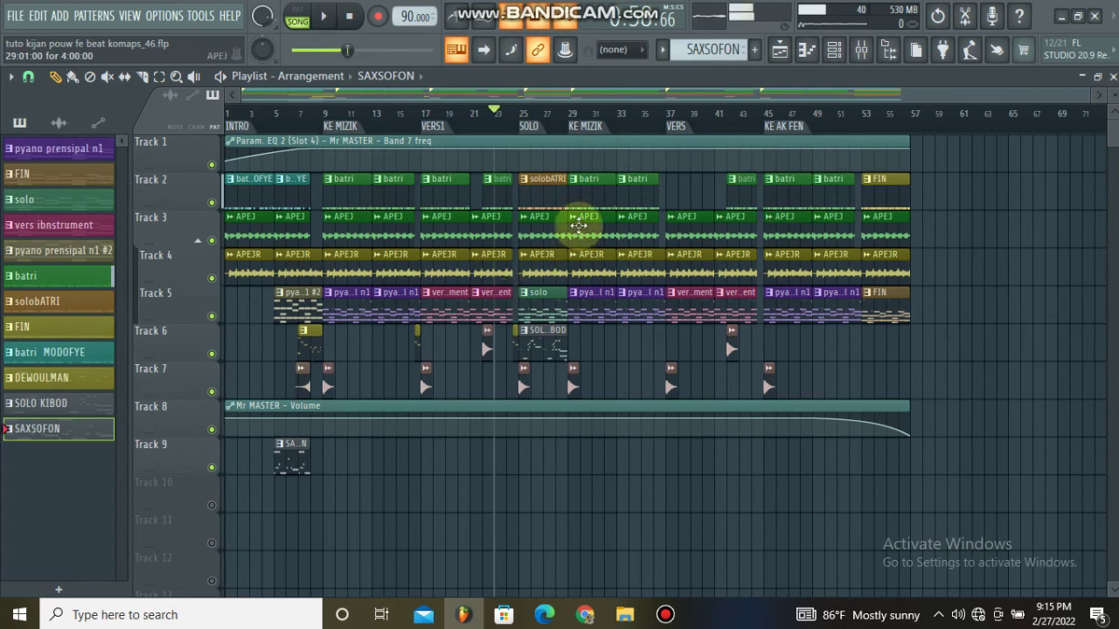
click(538, 348)
click(861, 351)
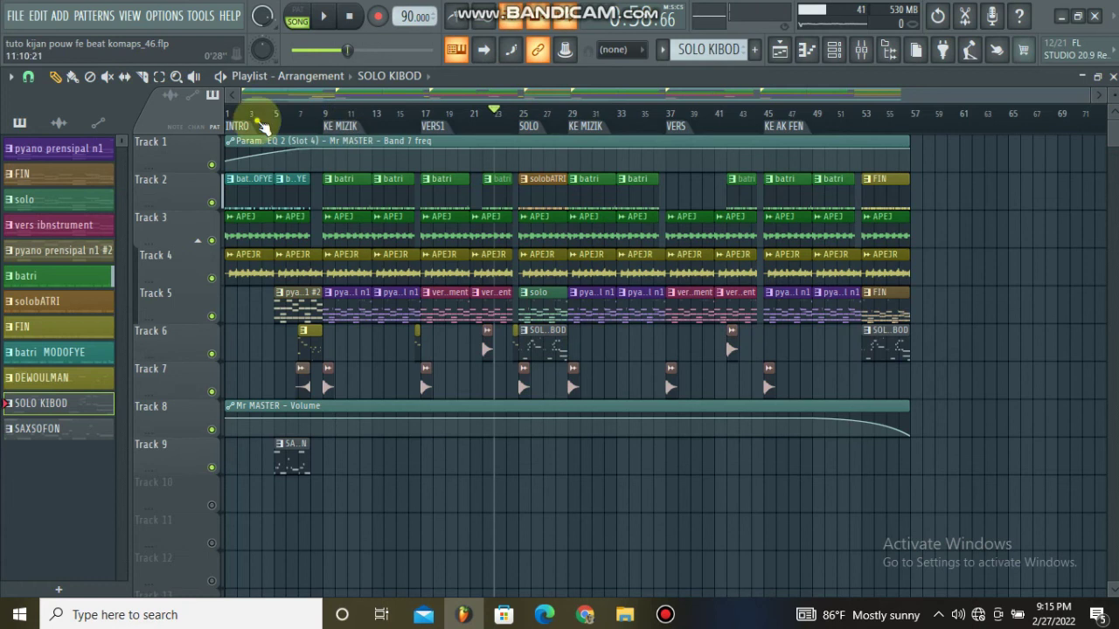
Play the whole arrangement from the beginning to its end, stop it and move the playhead to bar 16.
click(346, 15)
click(327, 17)
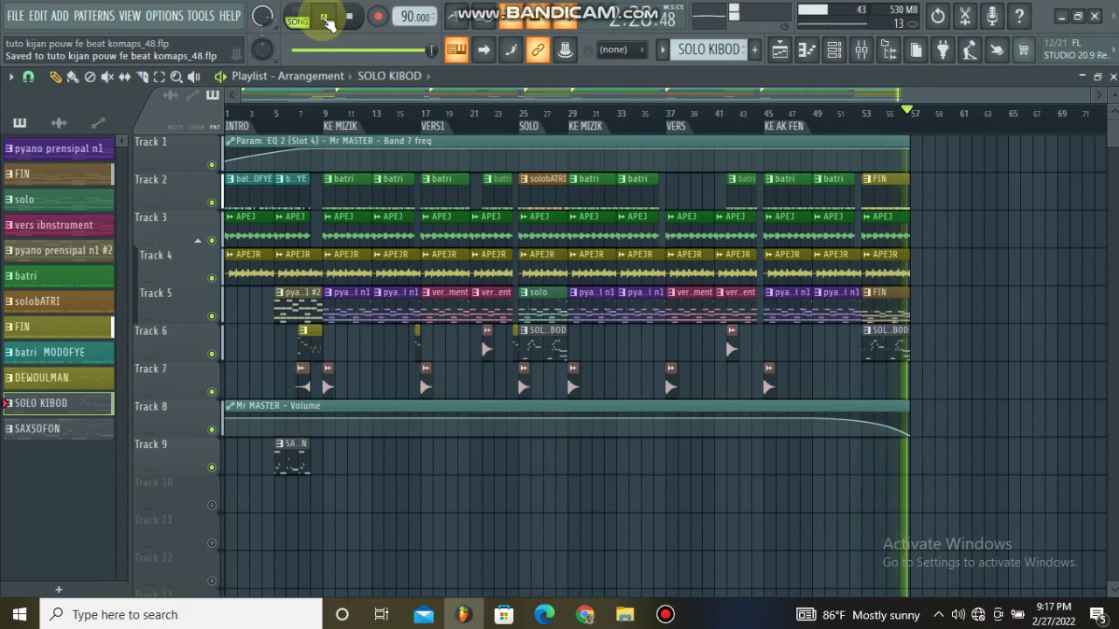
click(325, 20)
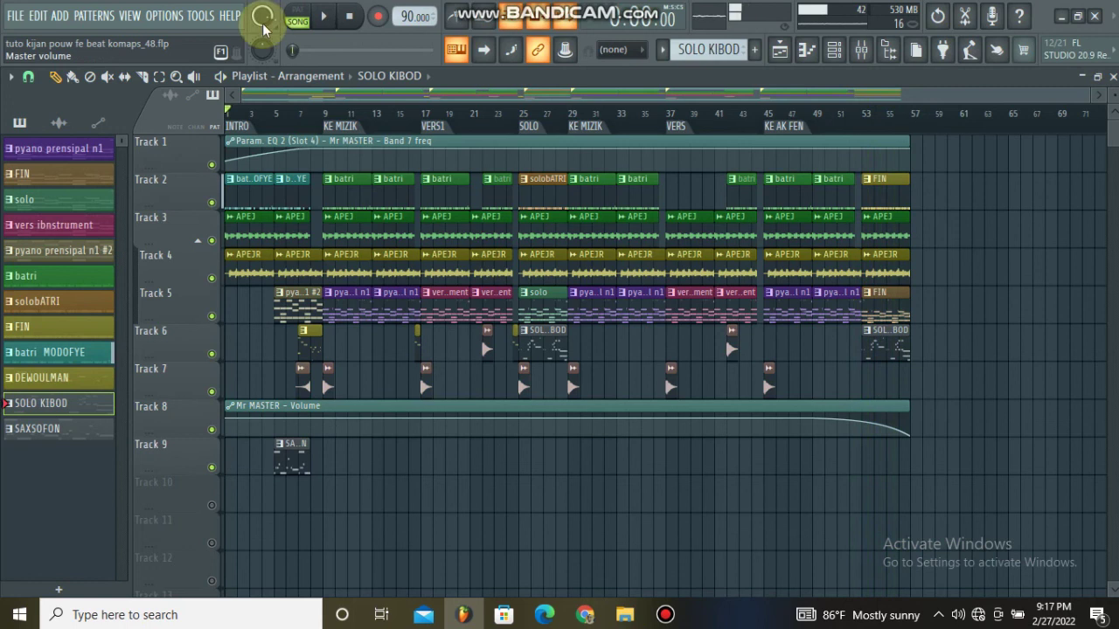
click(408, 112)
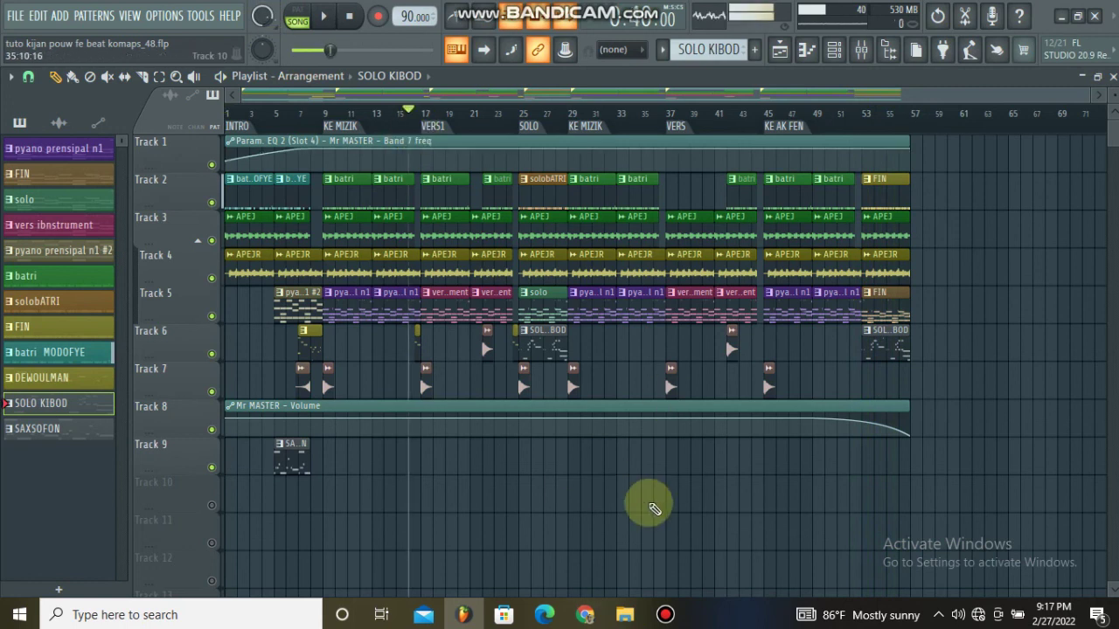